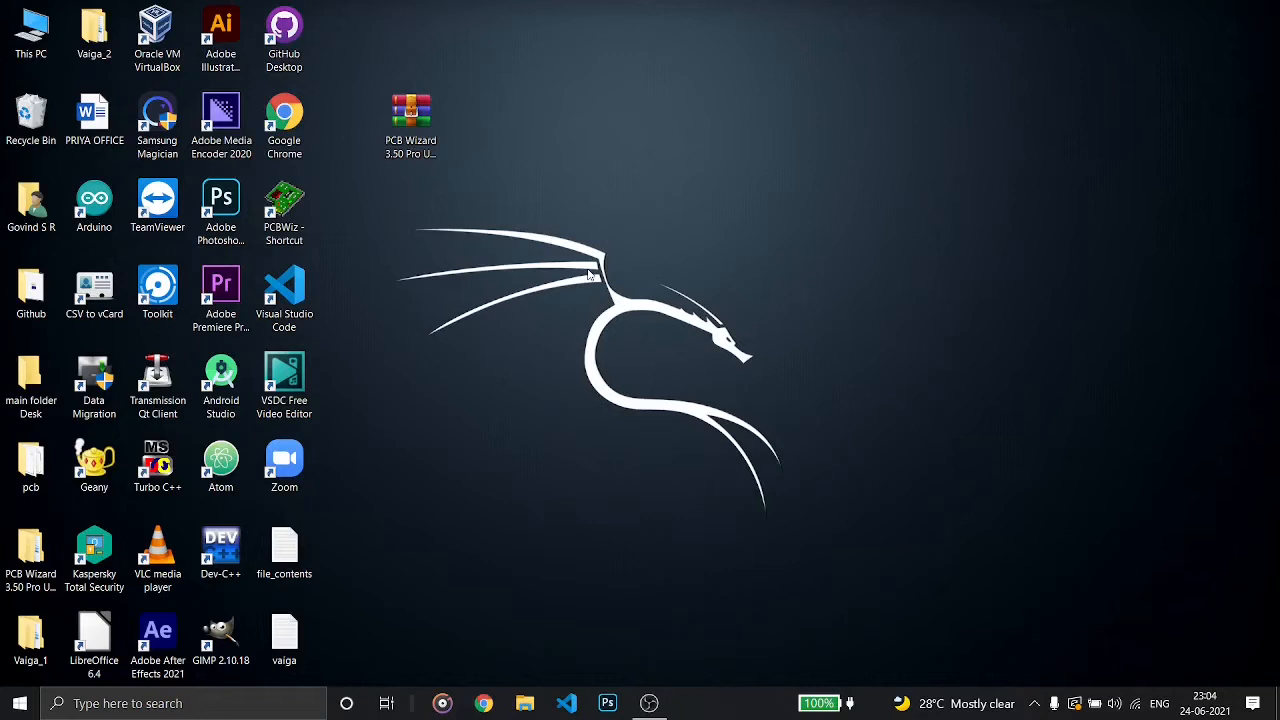
Extract the PCB Wizard 3.50 Pro Unlimited Free Full archive into its own folder on the desktop
click(429, 120)
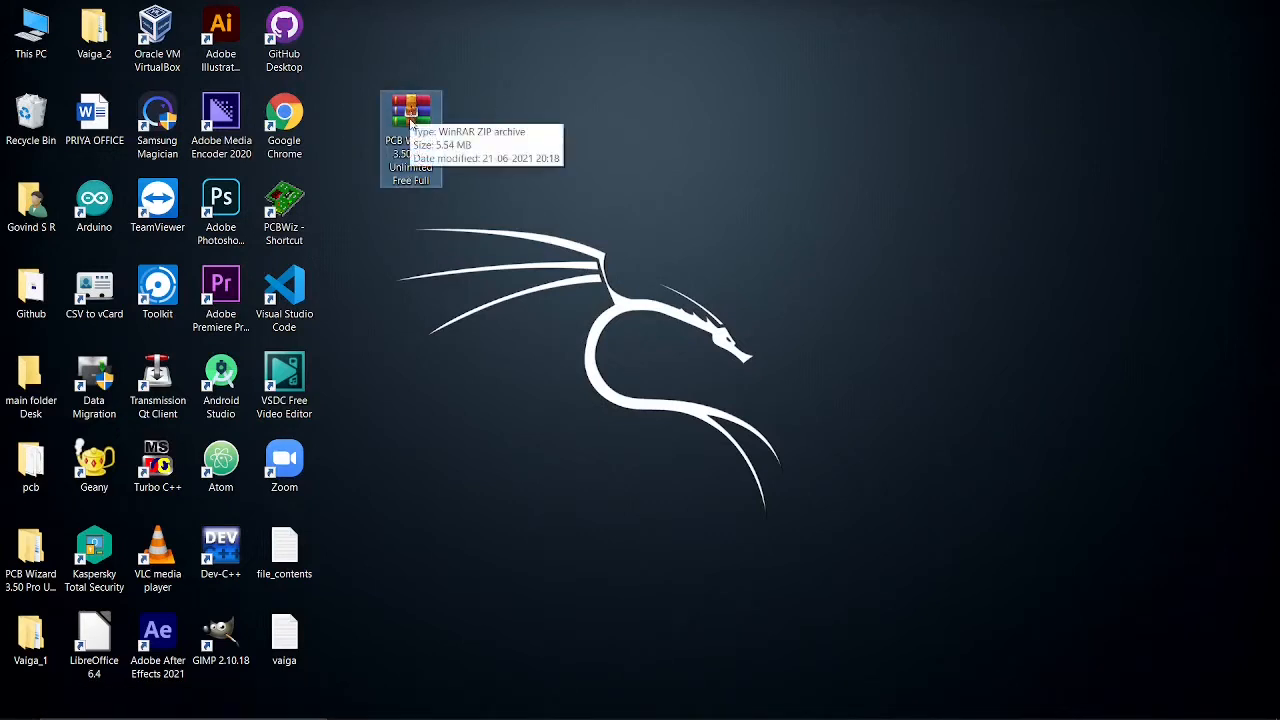
right_click(410, 119)
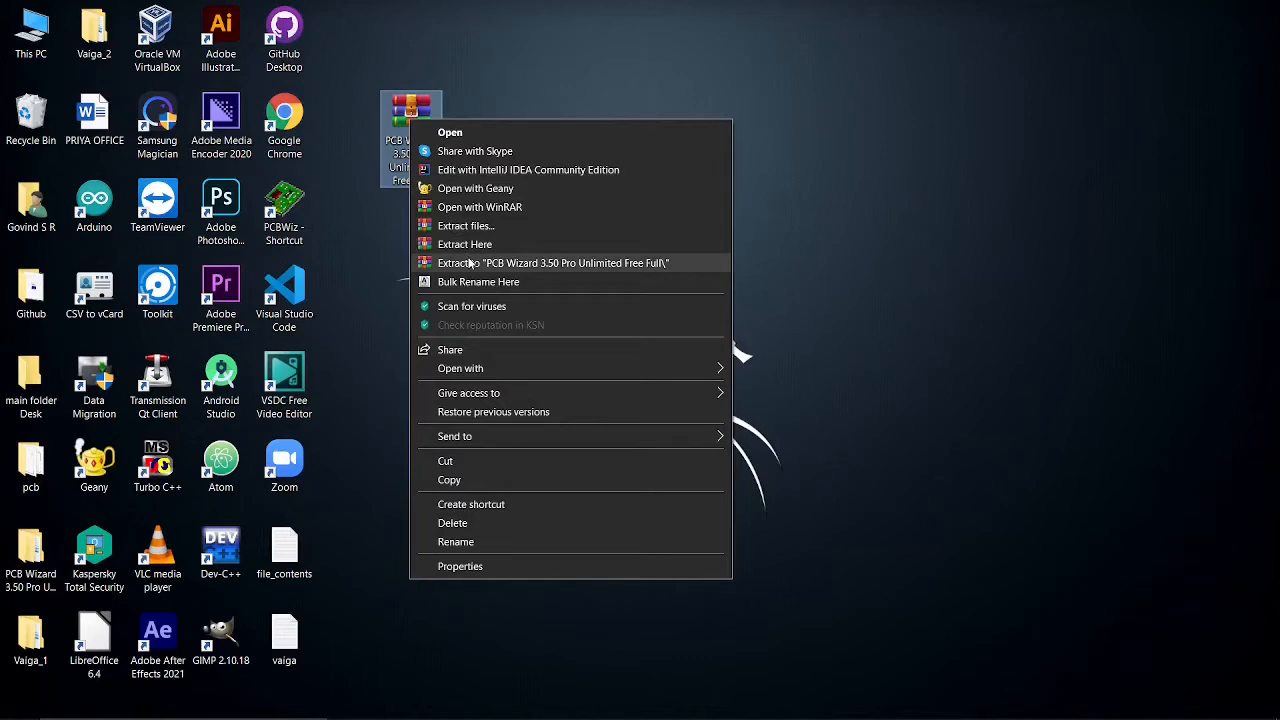
click(468, 262)
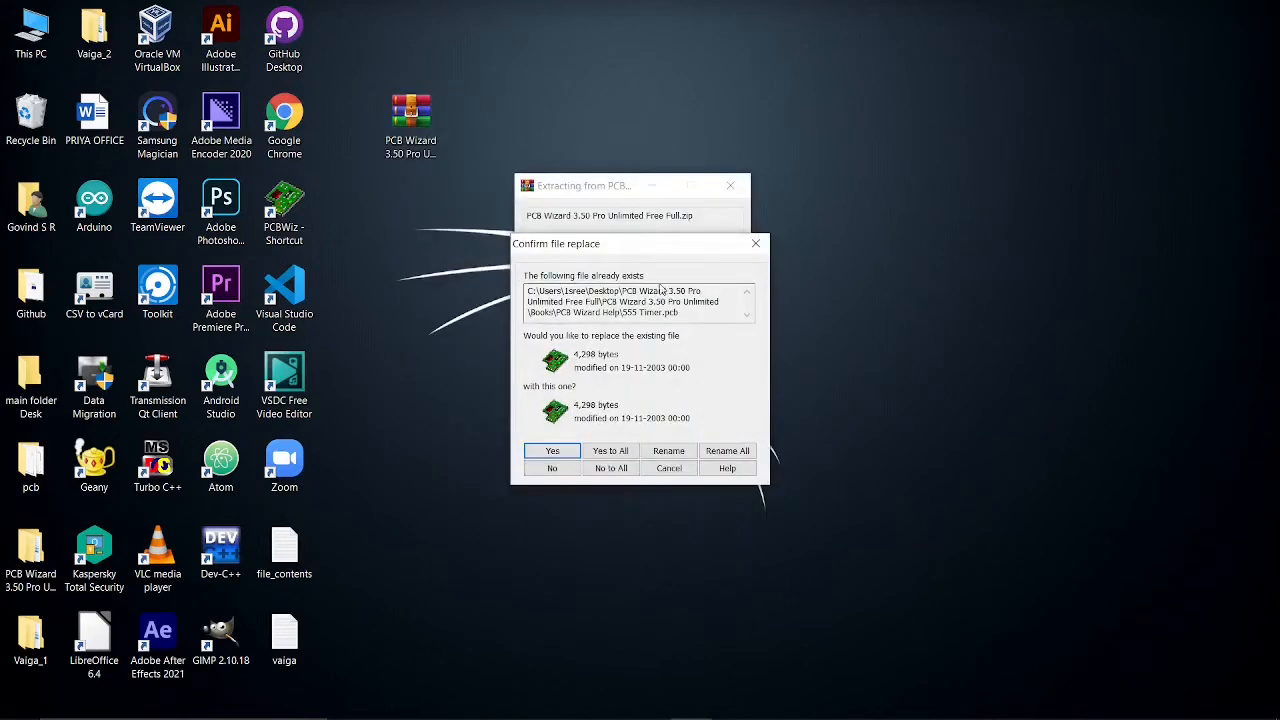
click(756, 244)
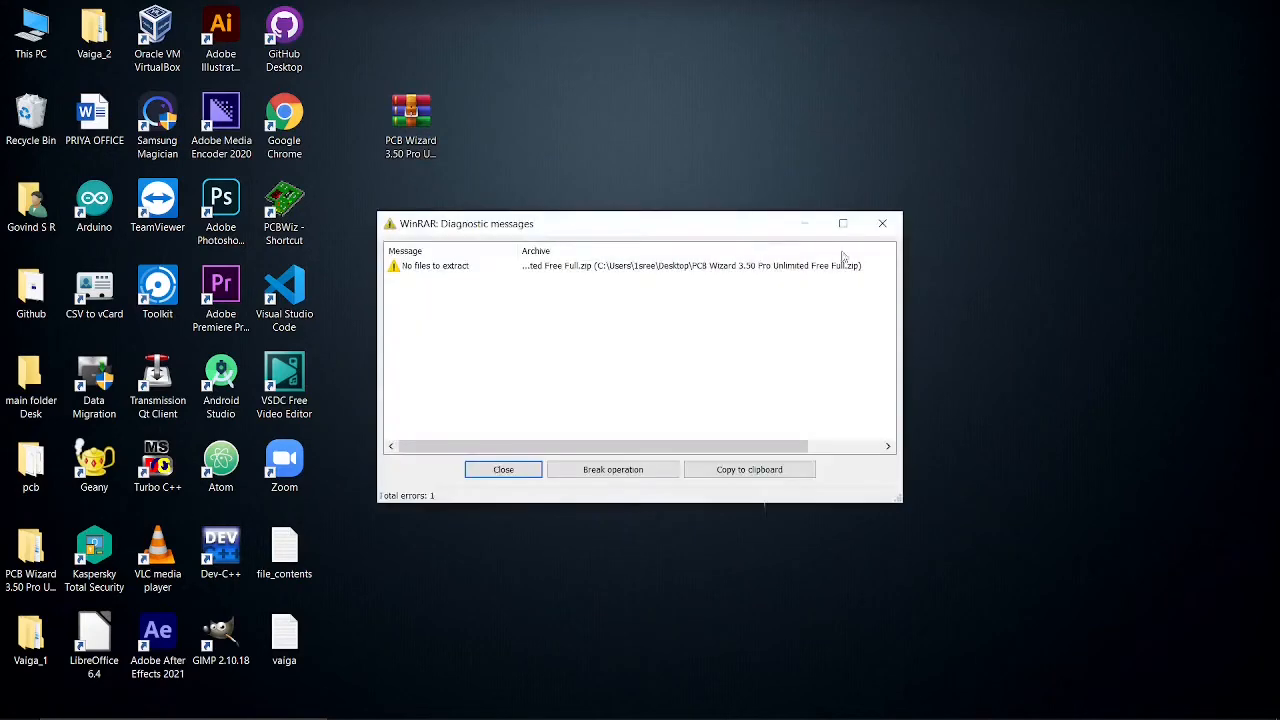
click(880, 224)
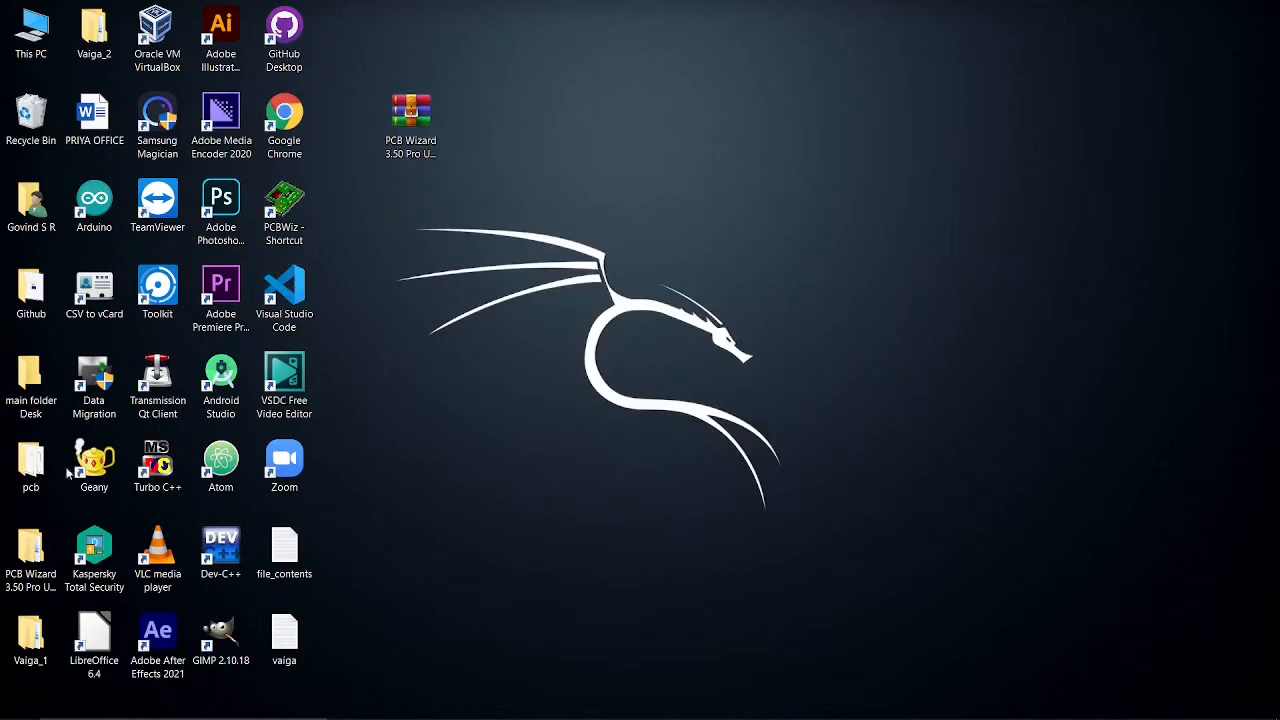
Move the PCB Wizard folder onto the desktop and open its inner PCB Wizard 3.50 Pro Unlimited folder
drag(30, 555, 495, 405)
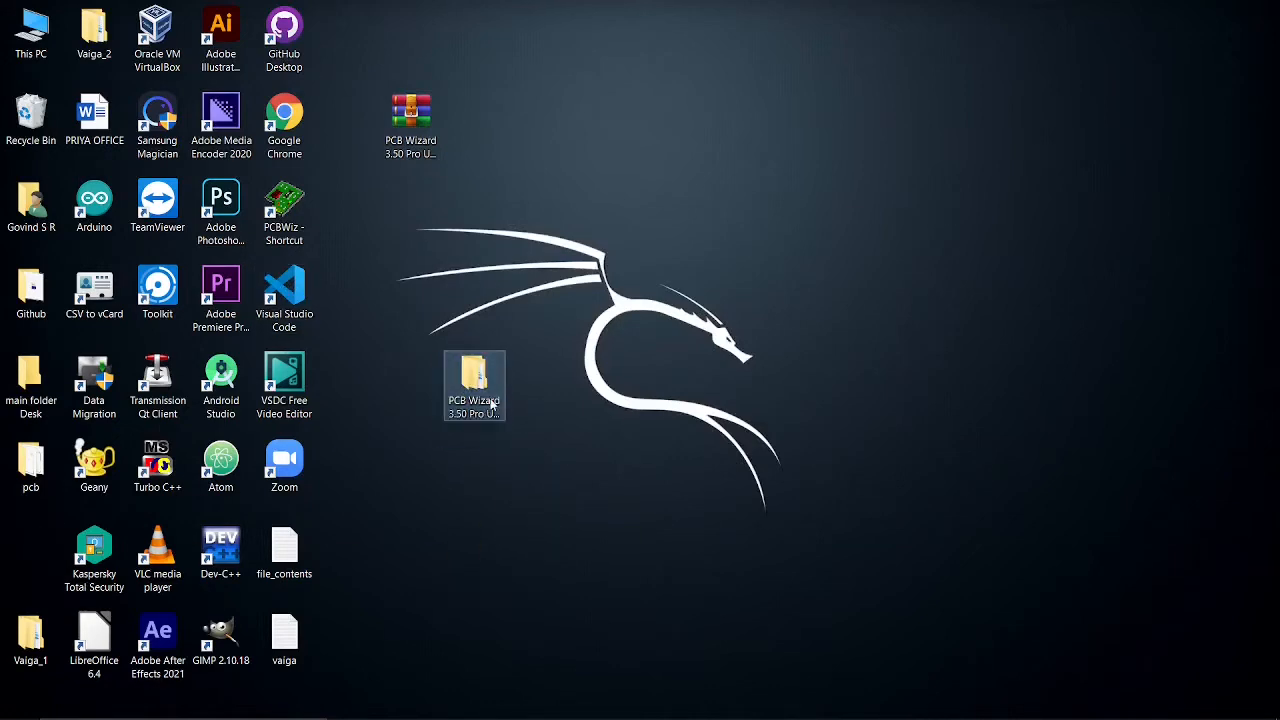
double_click(491, 403)
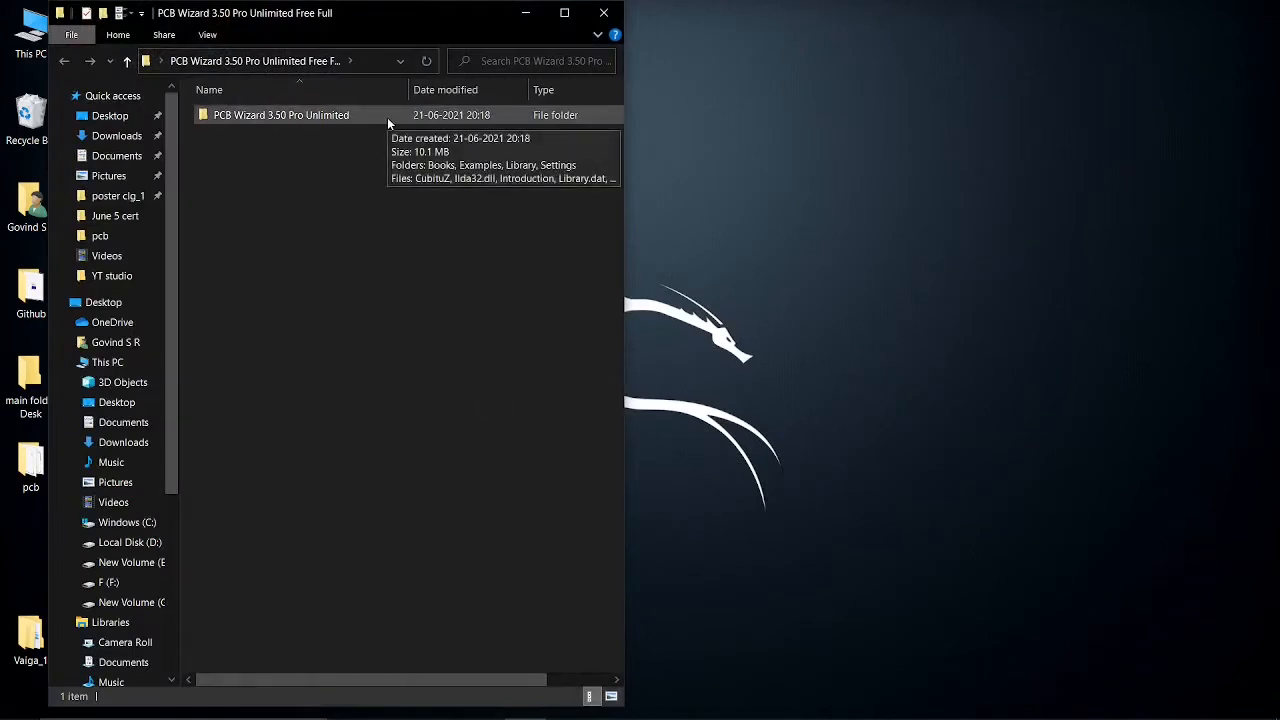
double_click(387, 117)
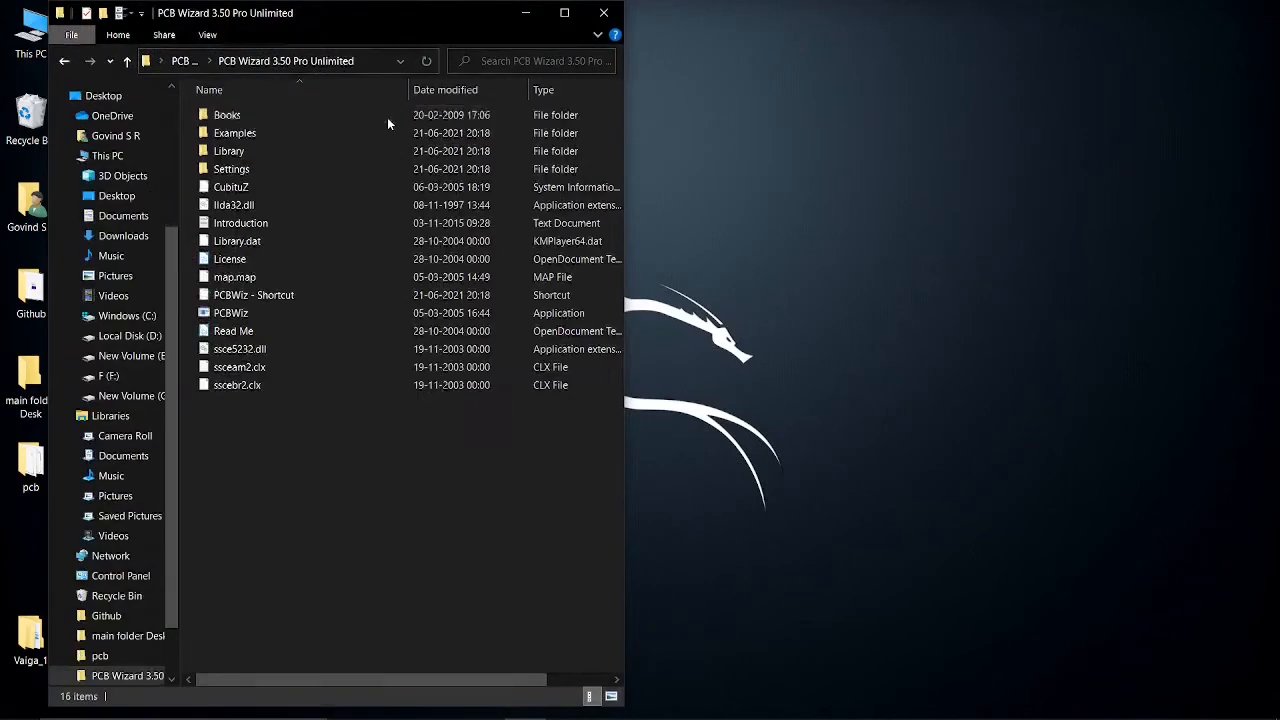
Inspect the PCBWiz application and its shortcut in the program folder, then close the folder window
click(337, 316)
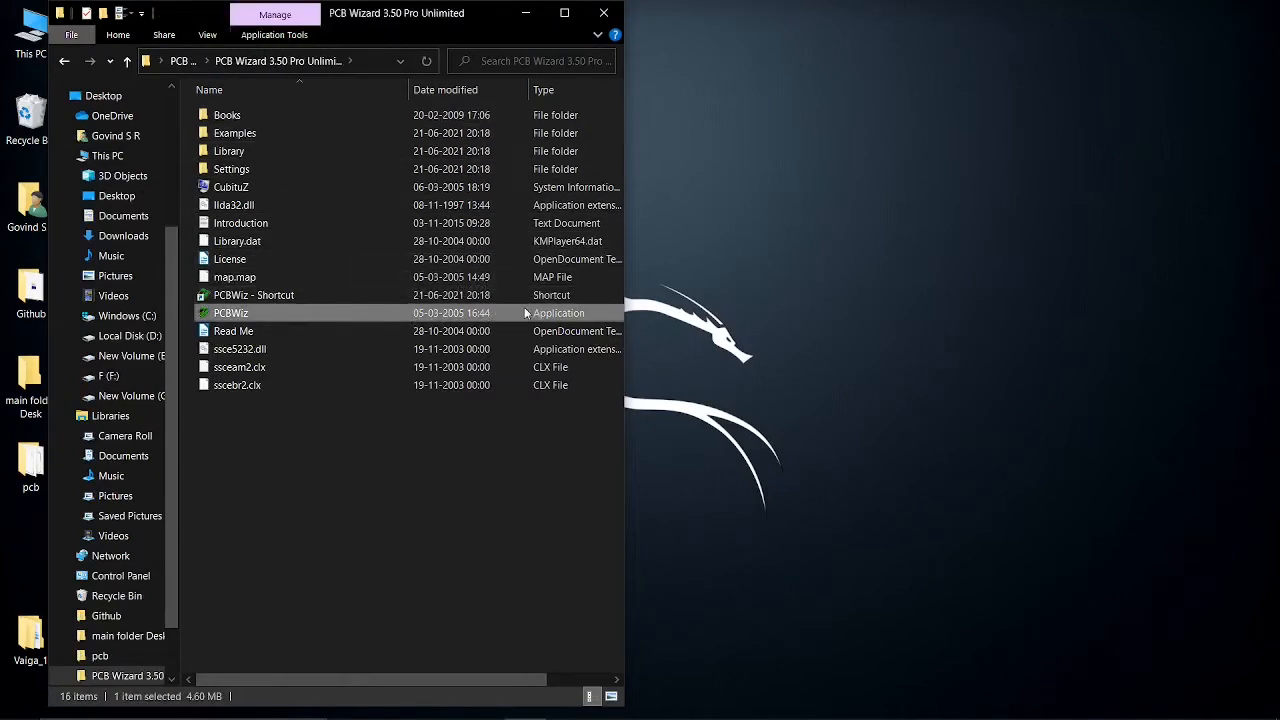
right_click(282, 313)
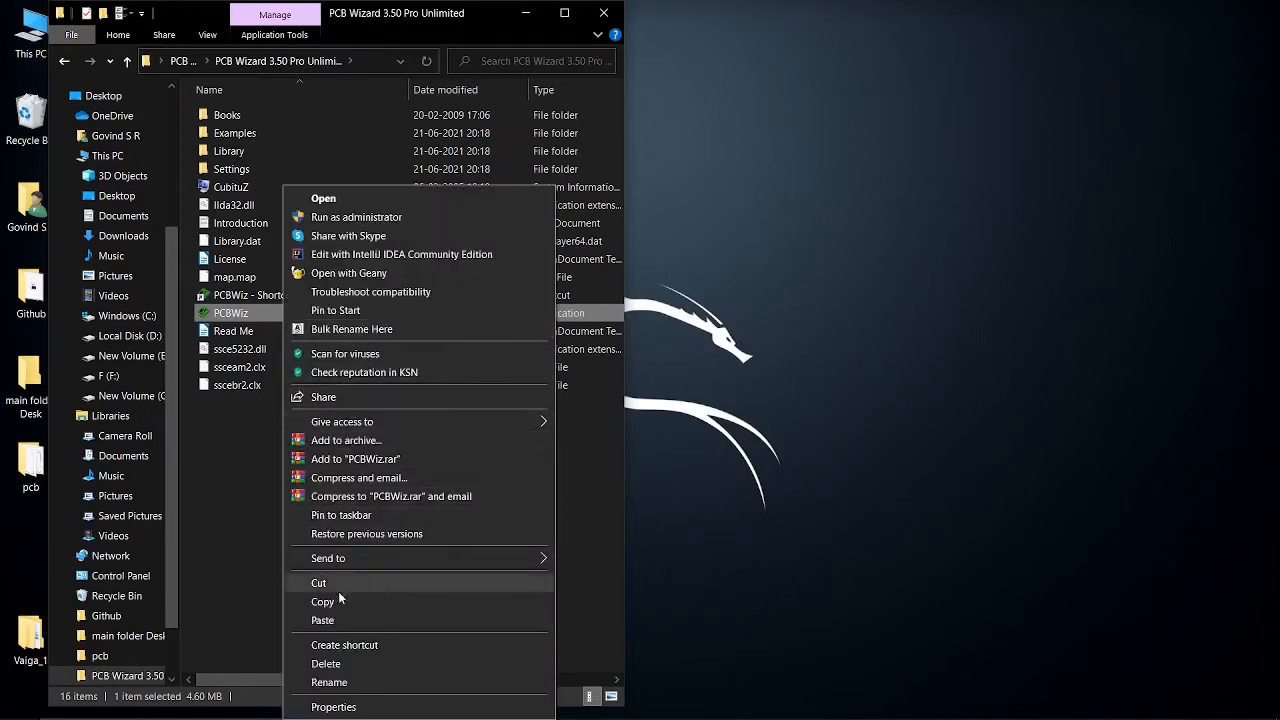
click(243, 436)
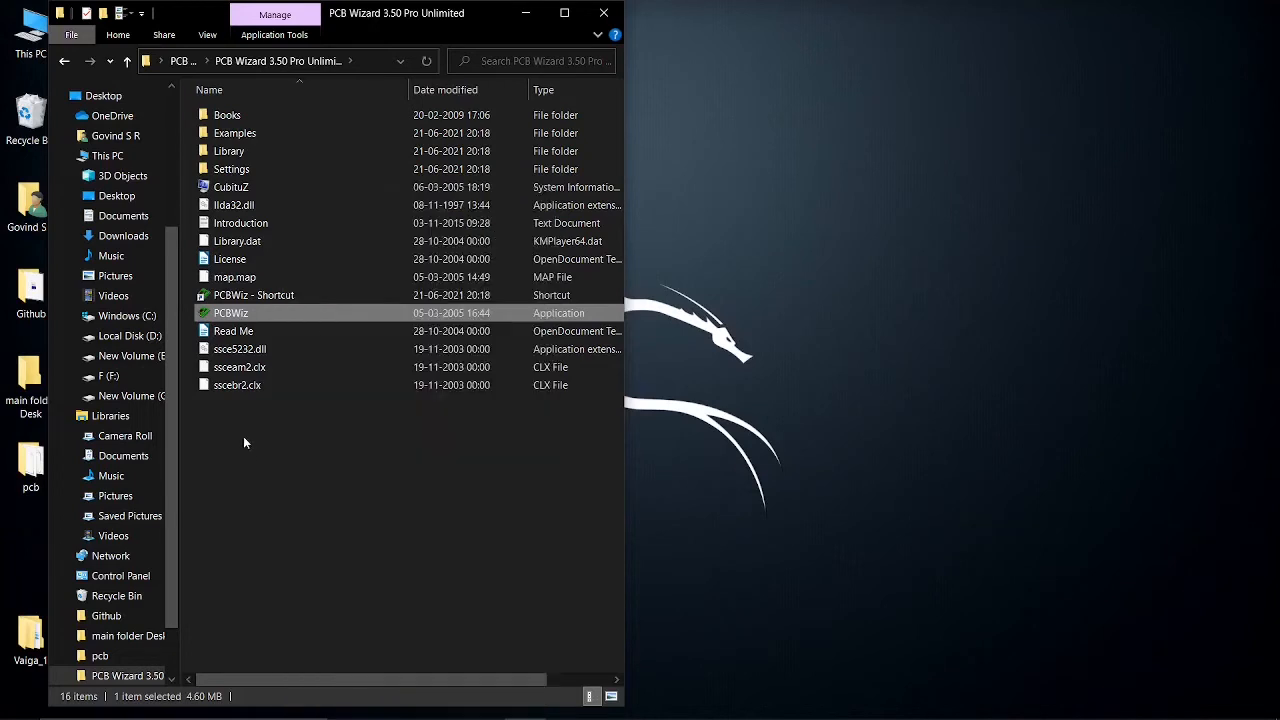
click(314, 299)
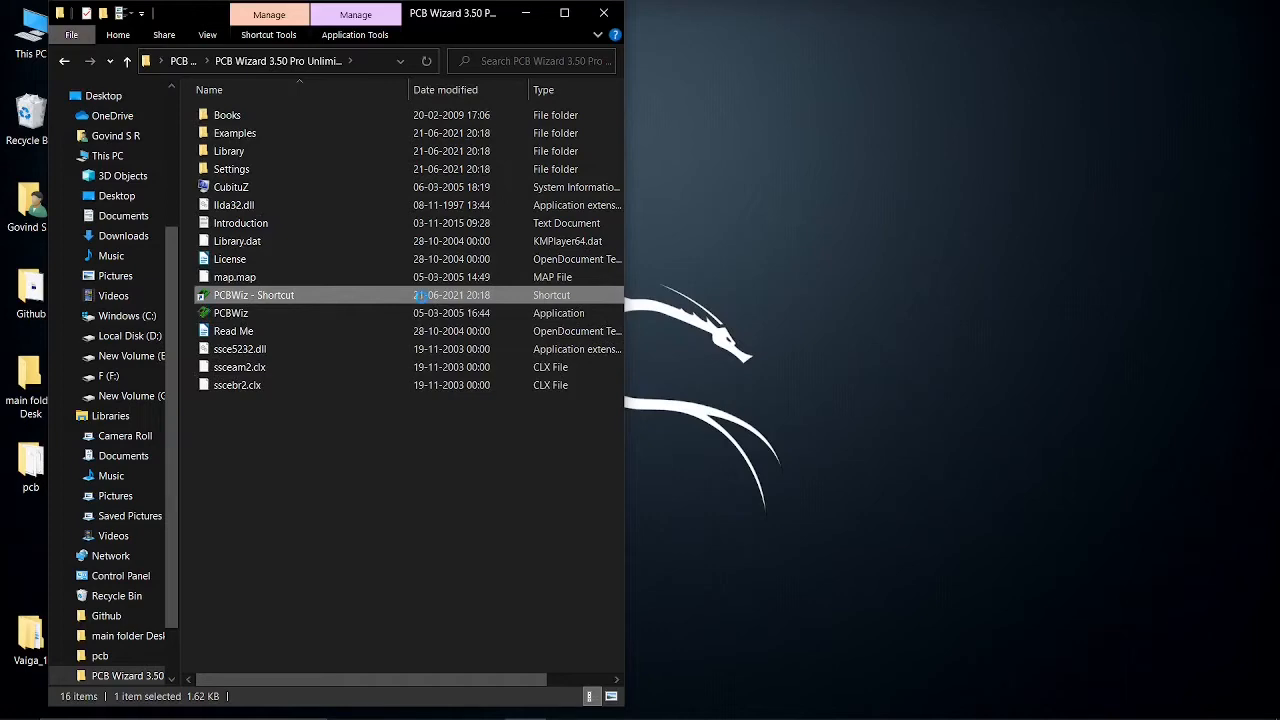
right_click(421, 296)
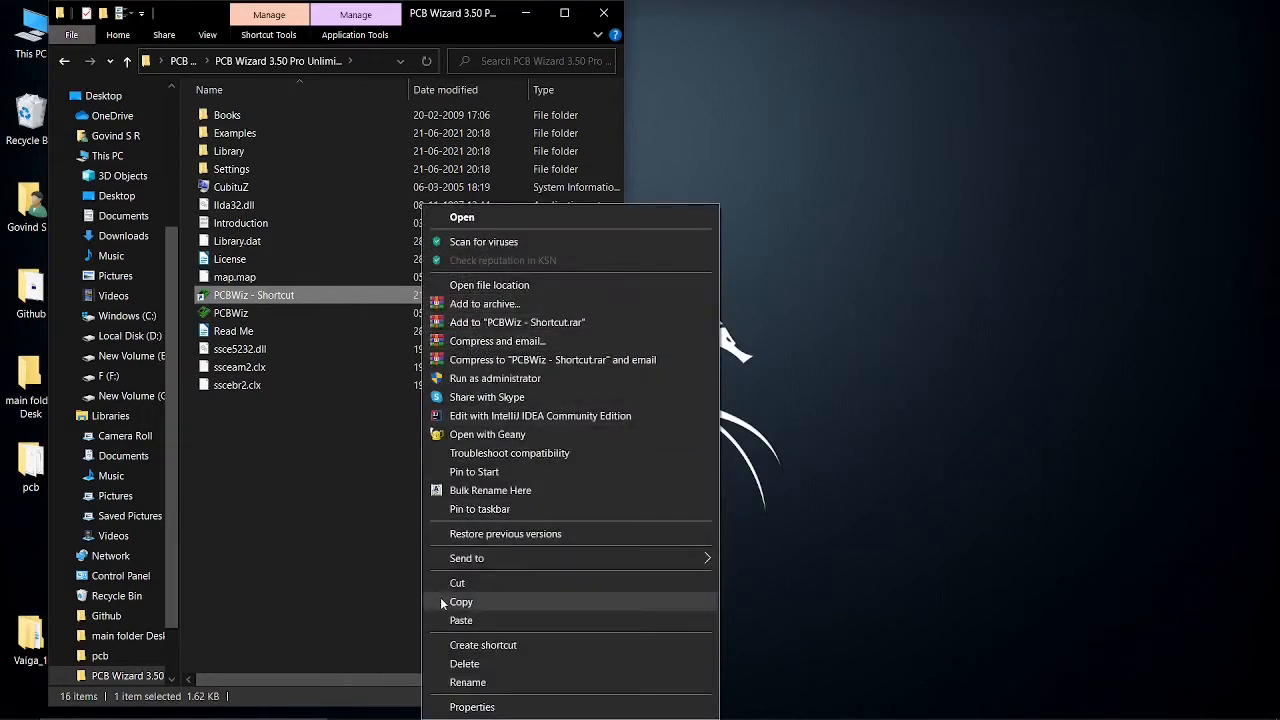
click(688, 108)
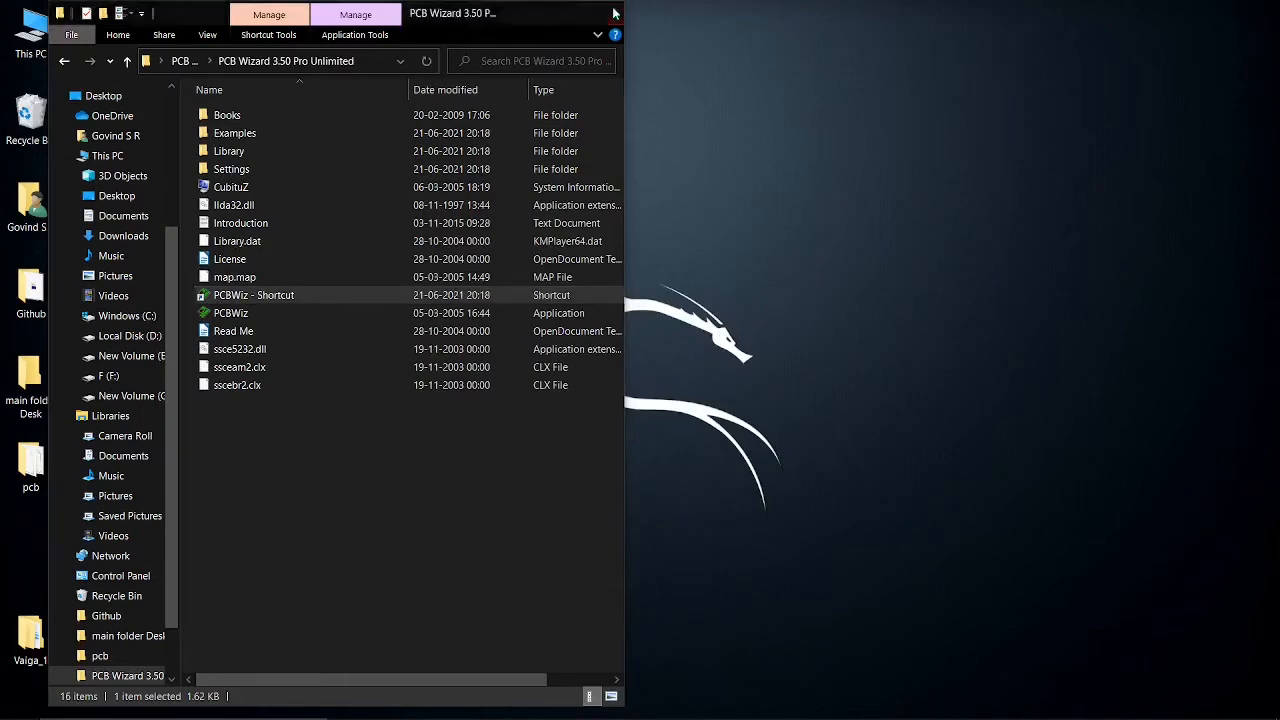
click(612, 12)
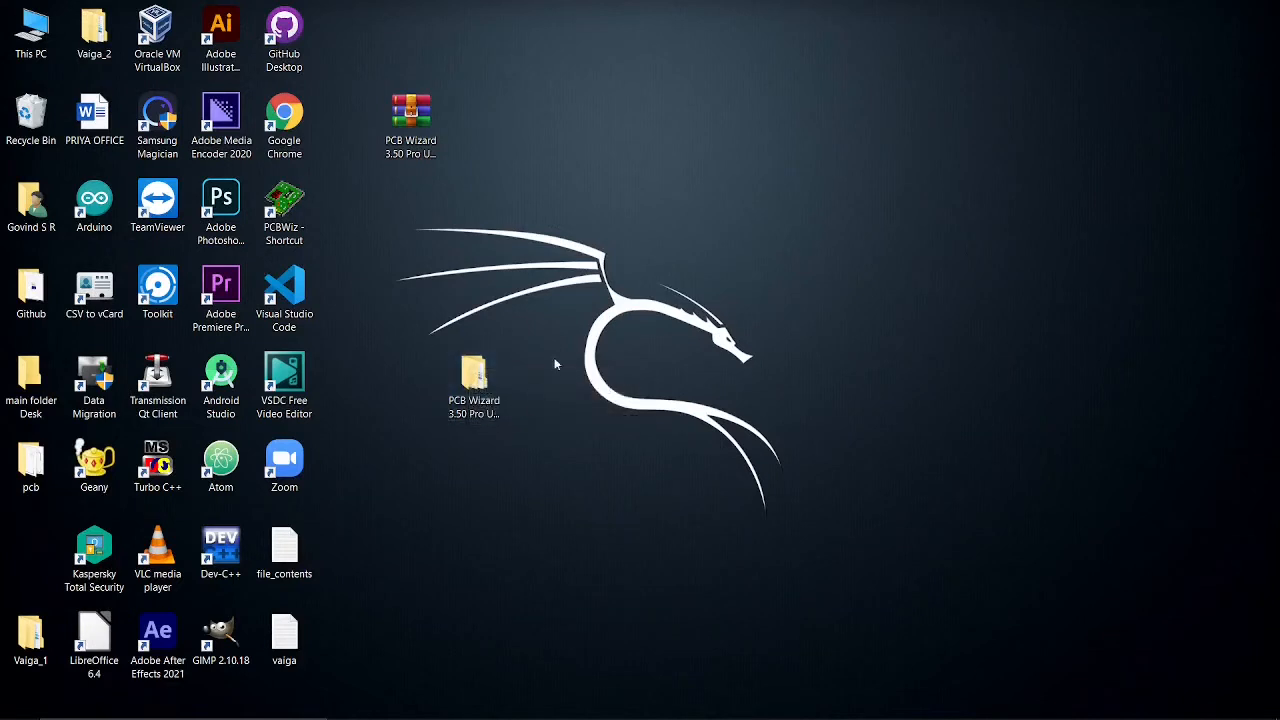
Launch PCB Wizard from its desktop shortcut
drag(553, 323, 404, 472)
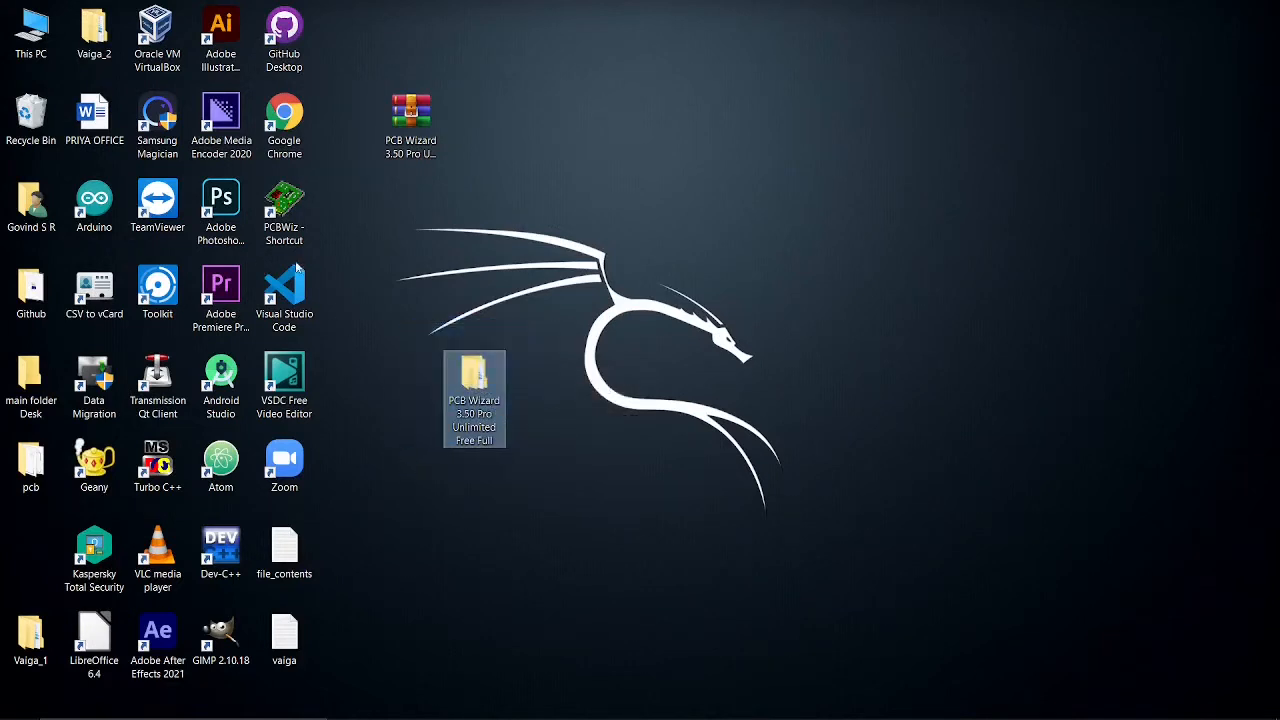
click(363, 312)
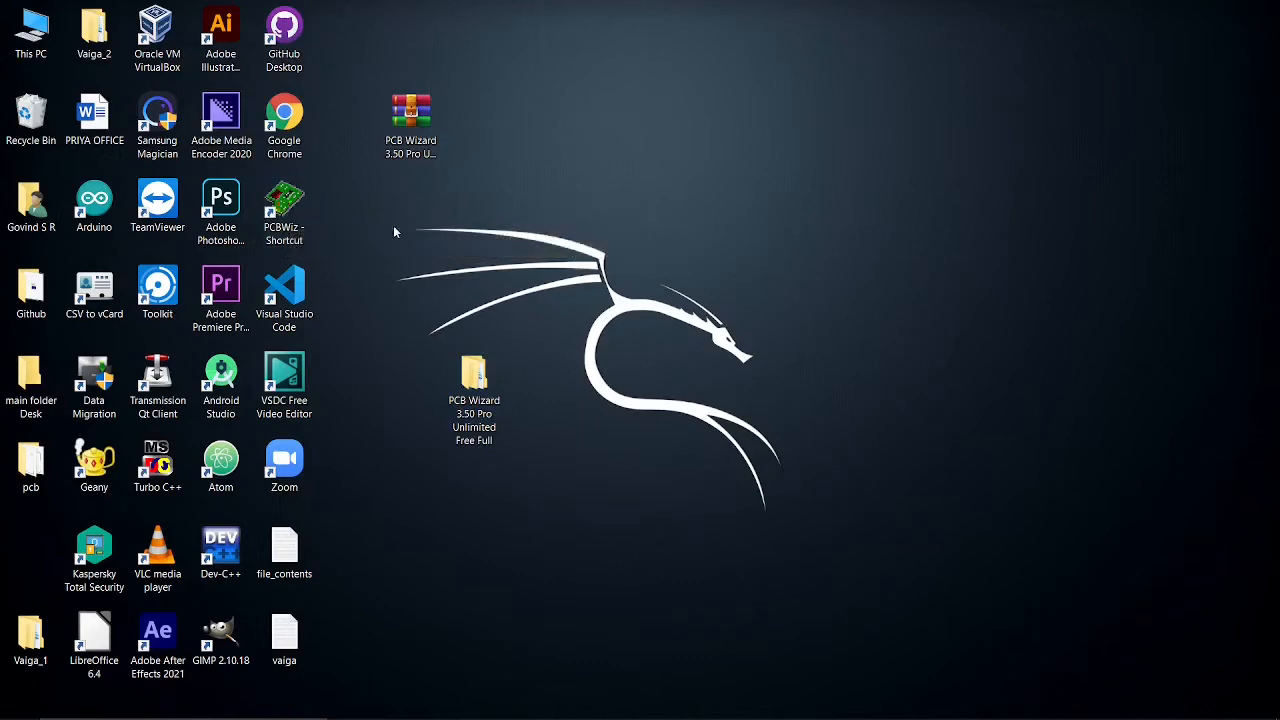
double_click(297, 206)
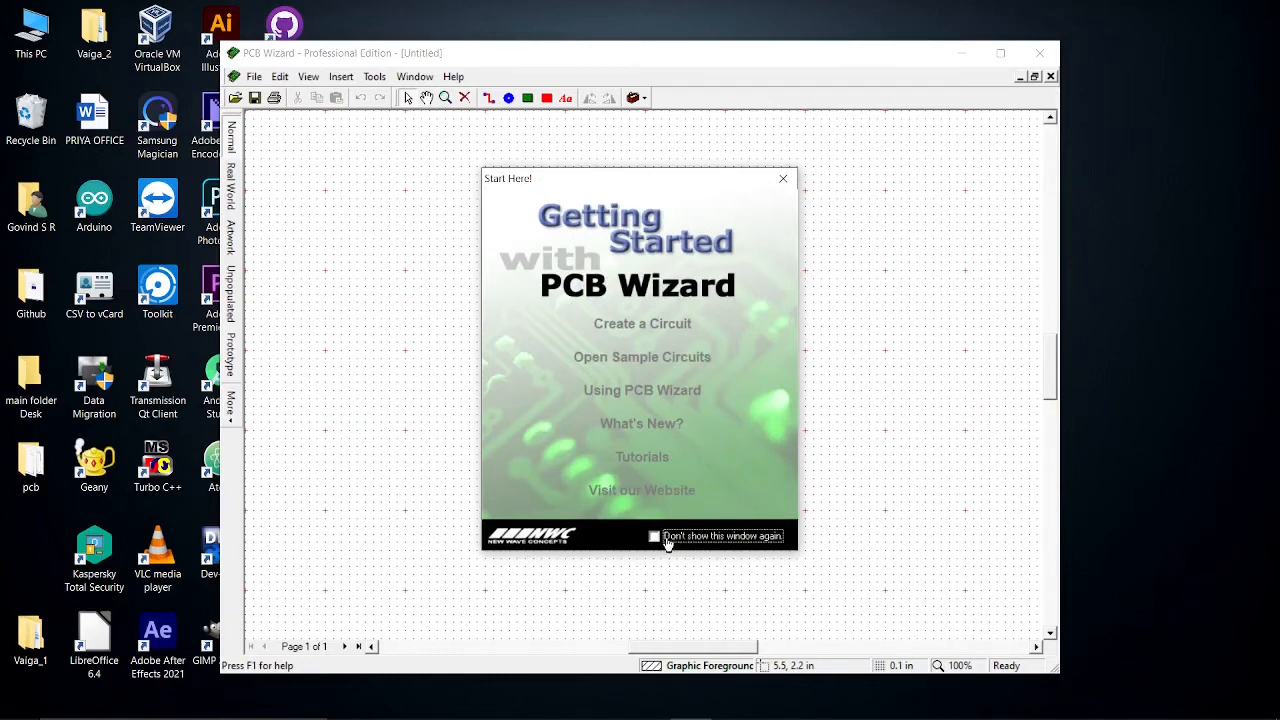
Open the multi_vibrator_1 circuit file from the pcb folder
click(666, 360)
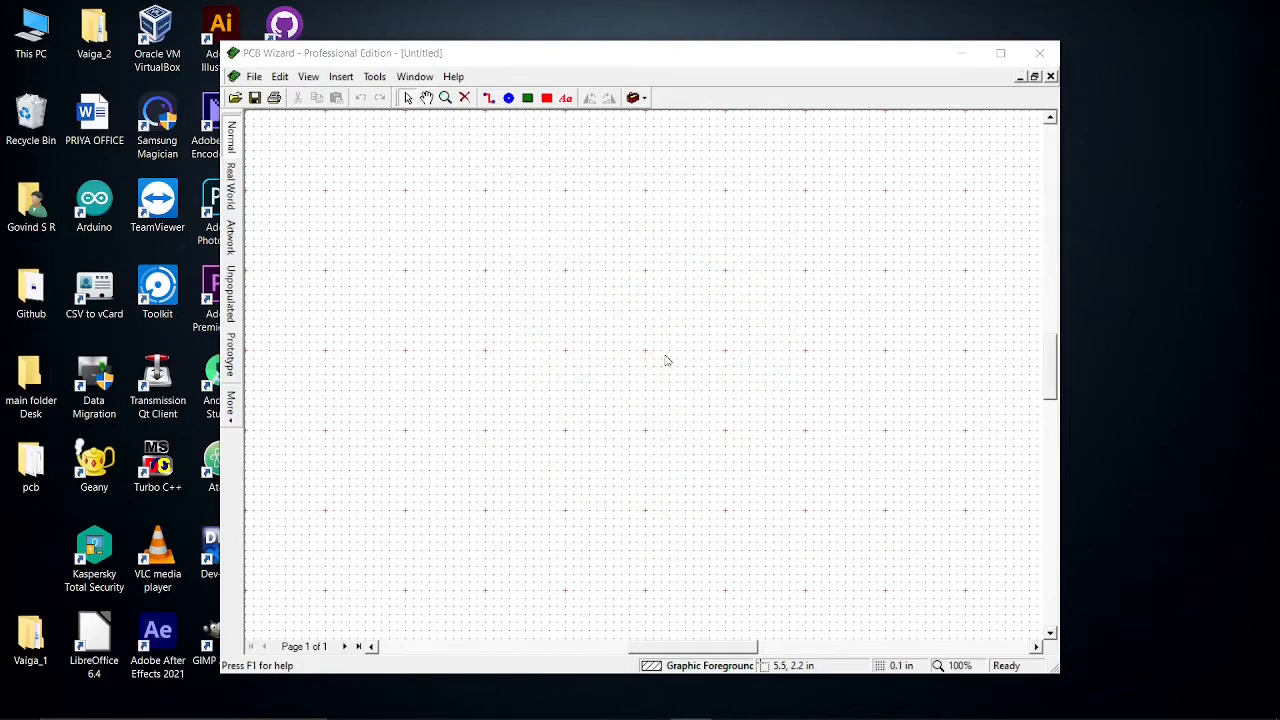
click(603, 332)
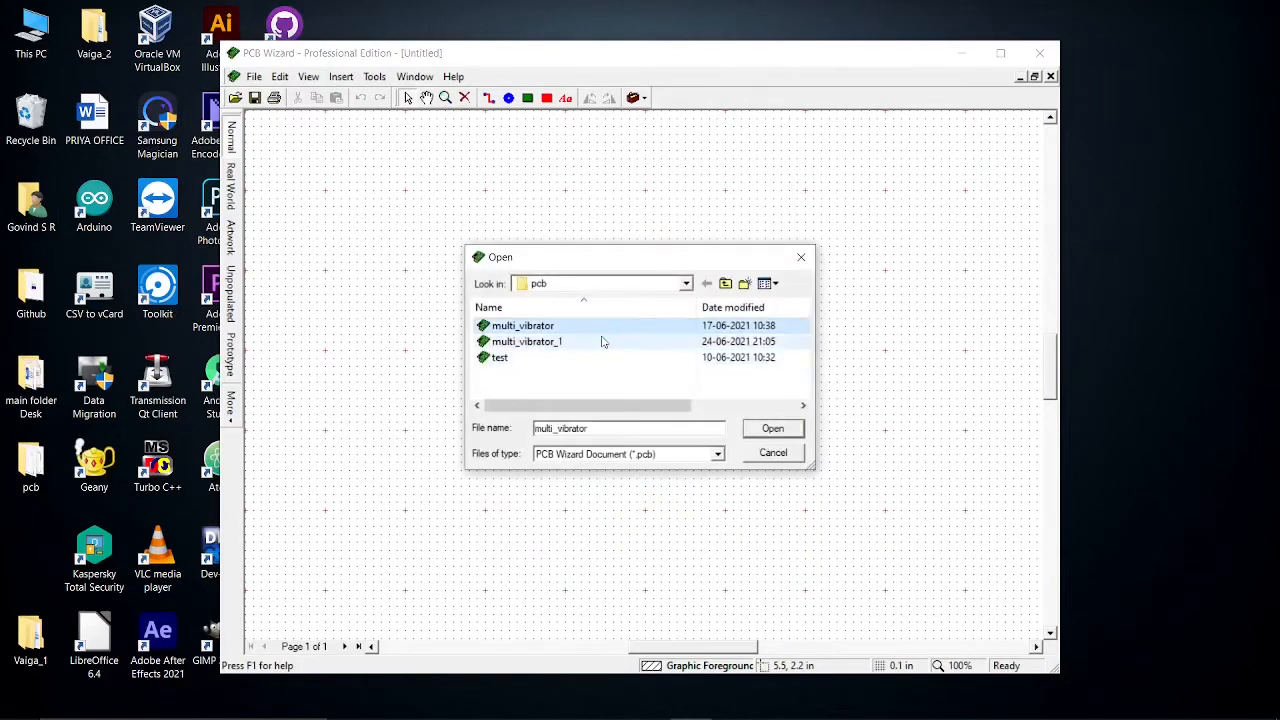
click(603, 341)
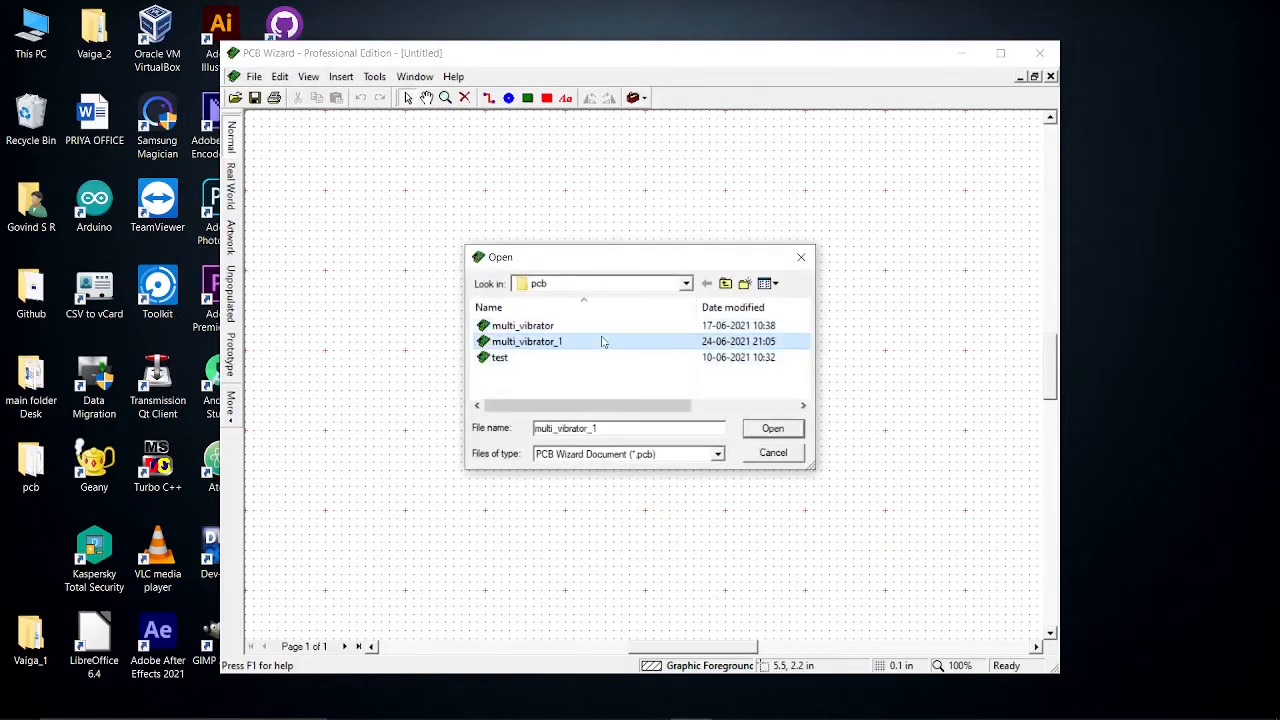
click(770, 428)
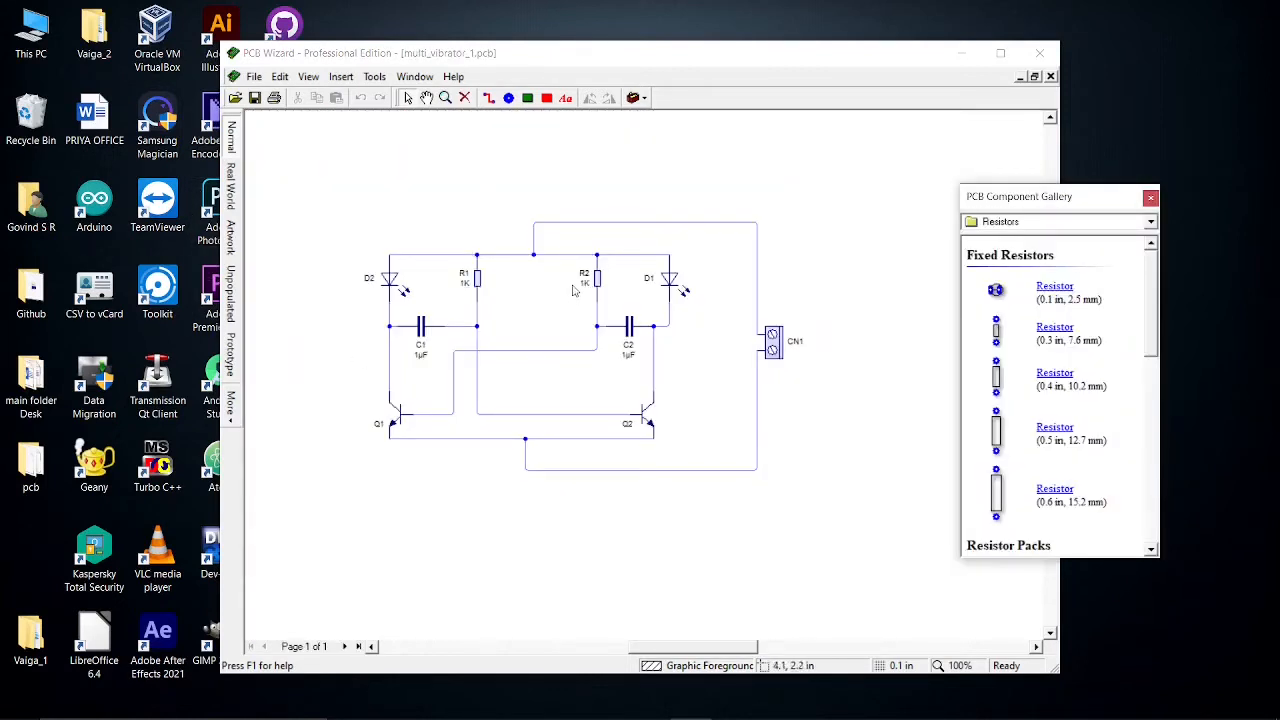
Maximize the program window and move the PCB Component Gallery towards the right edge
click(1000, 52)
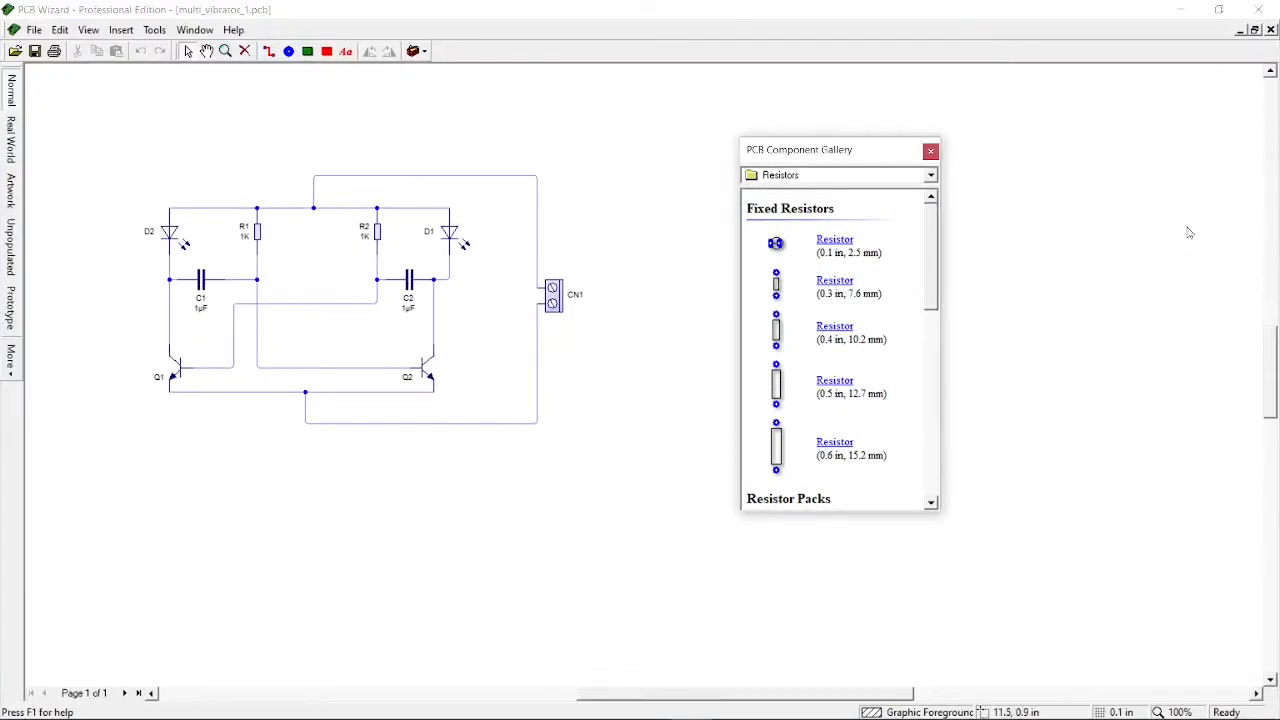
drag(1188, 232, 1117, 254)
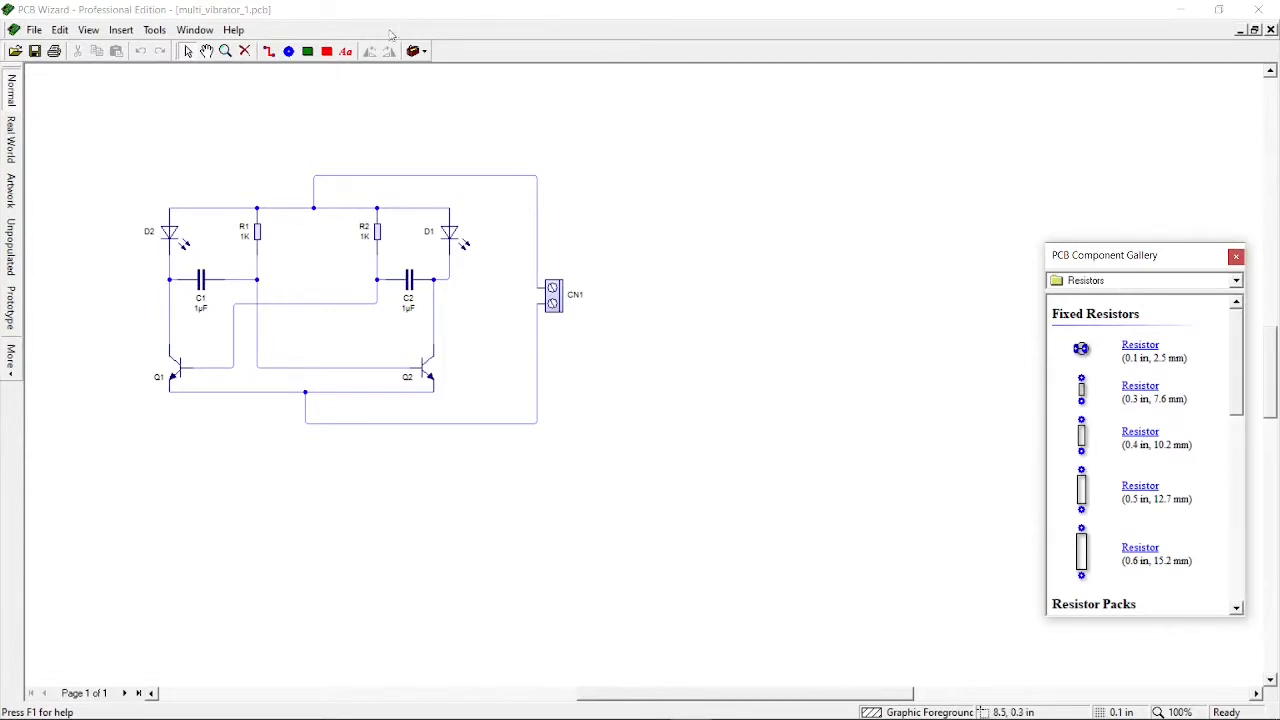
click(418, 51)
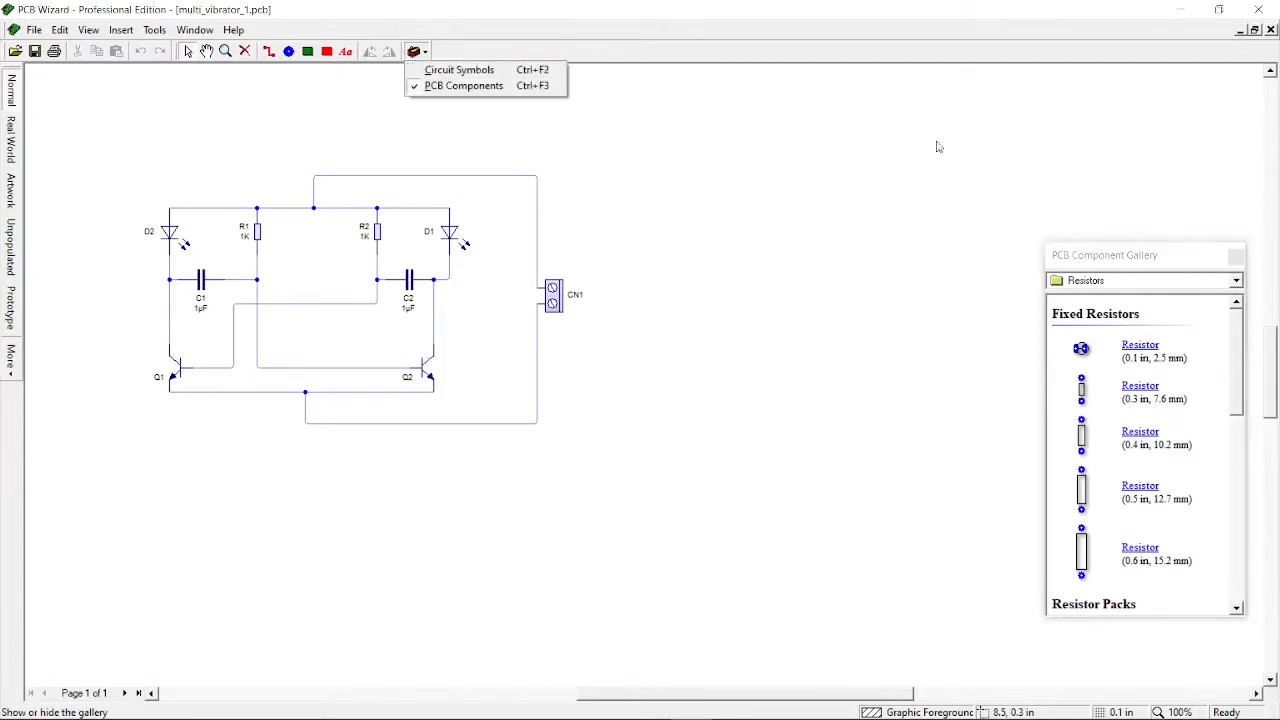
click(902, 164)
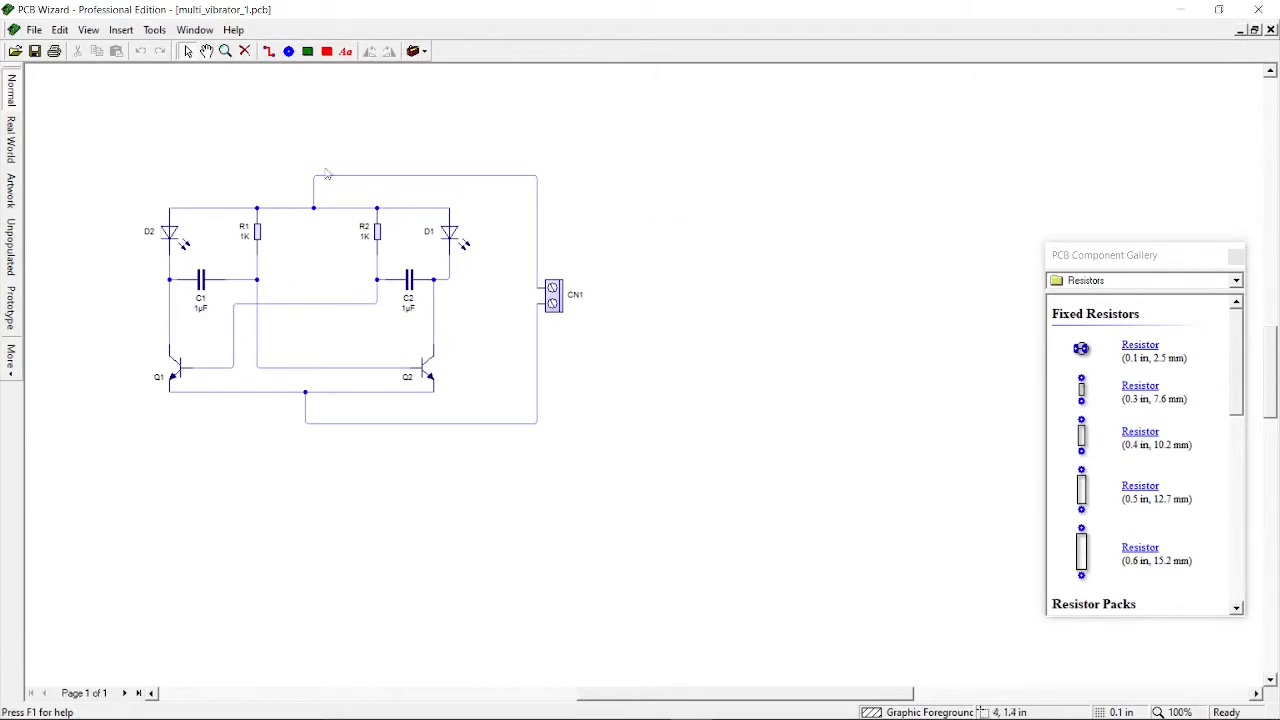
click(411, 52)
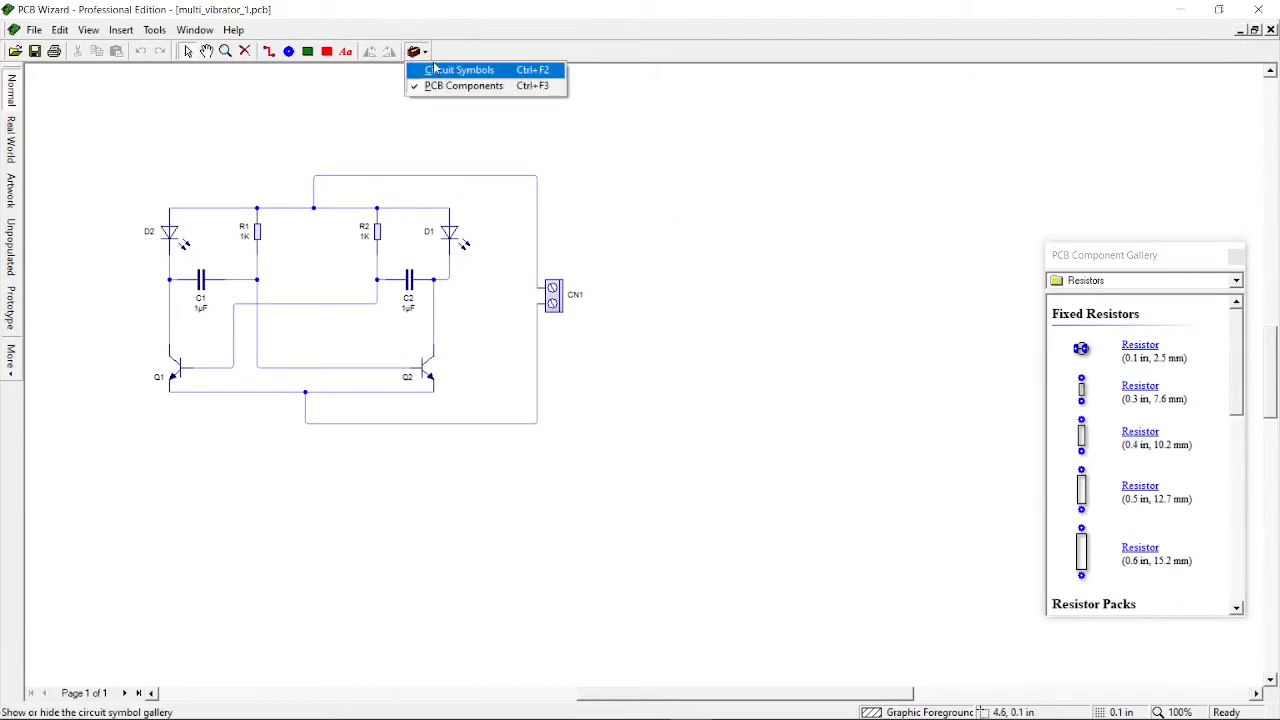
click(413, 50)
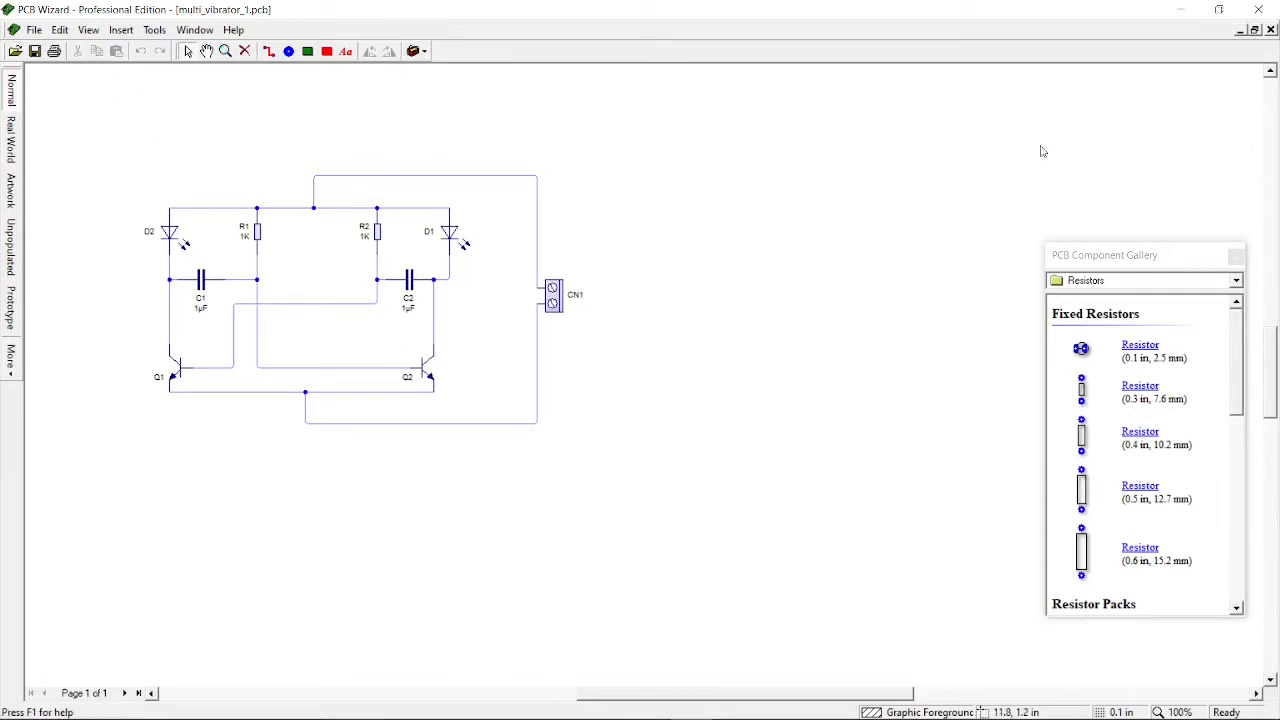
Restore the document windows and enlarge the Untitled drawing window beside the multi_vibrator_1 circuit
click(1255, 30)
drag(497, 101, 1084, 317)
click(437, 263)
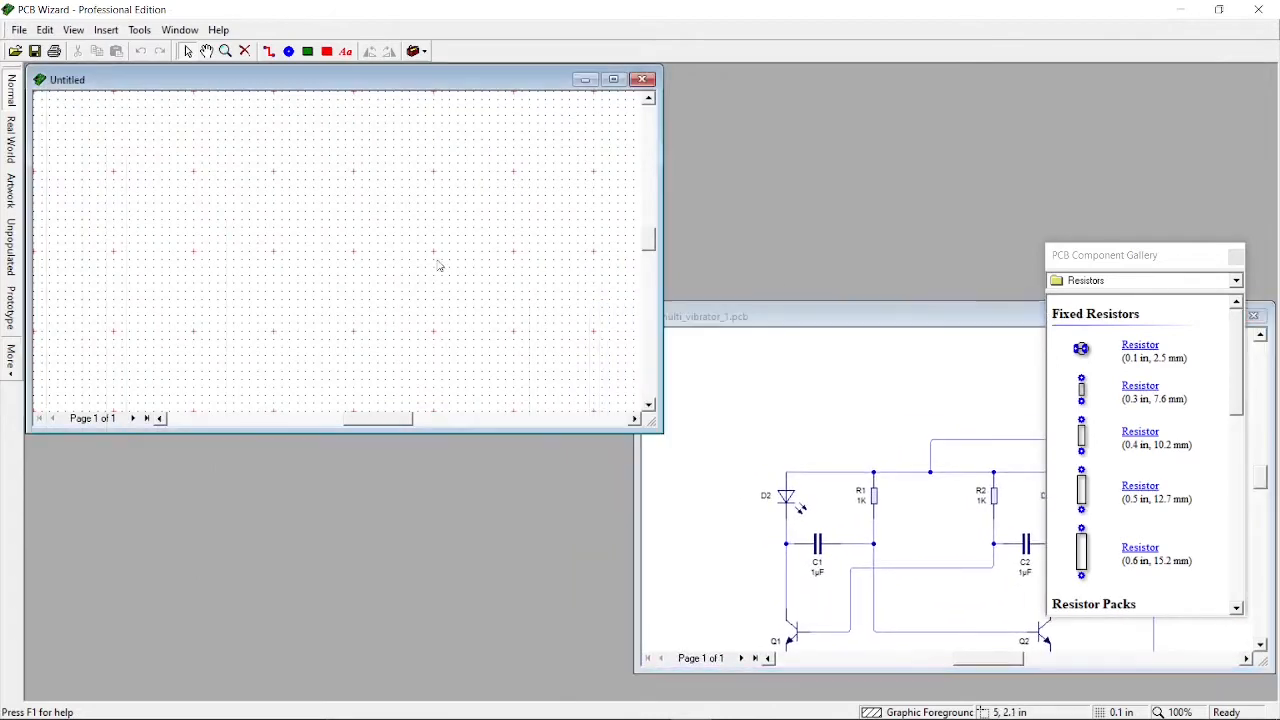
double_click(465, 82)
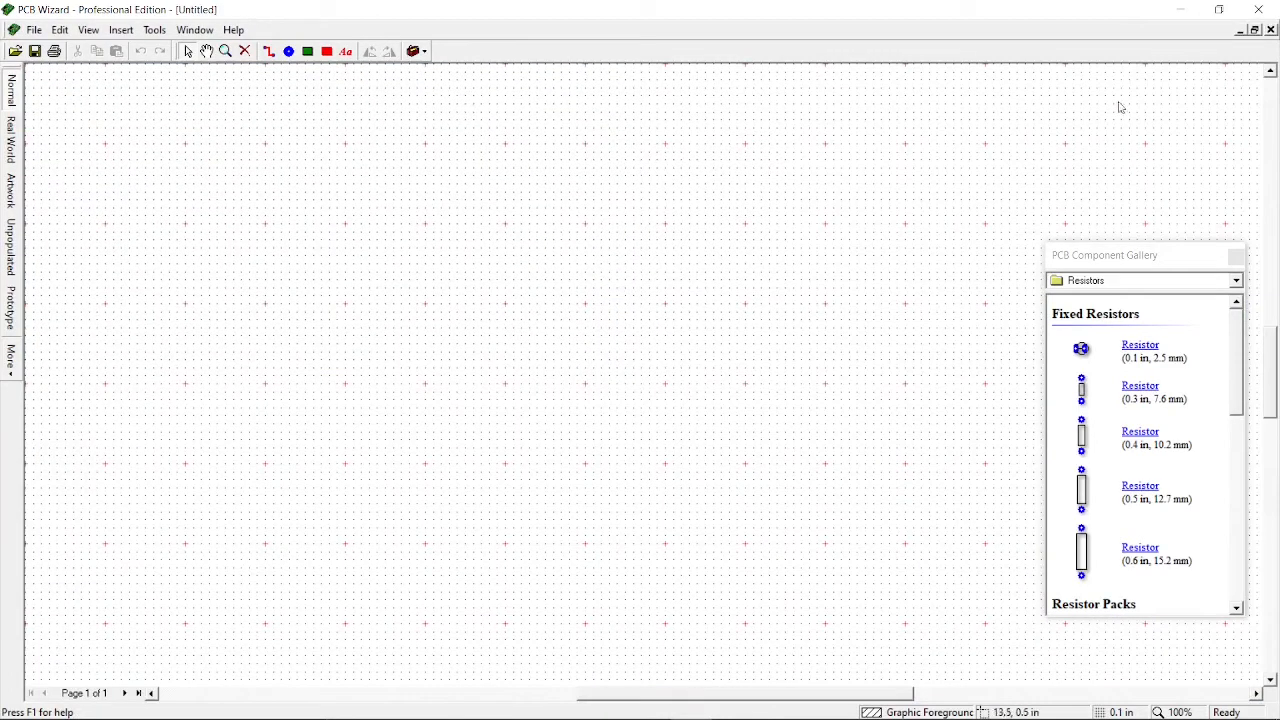
click(1254, 30)
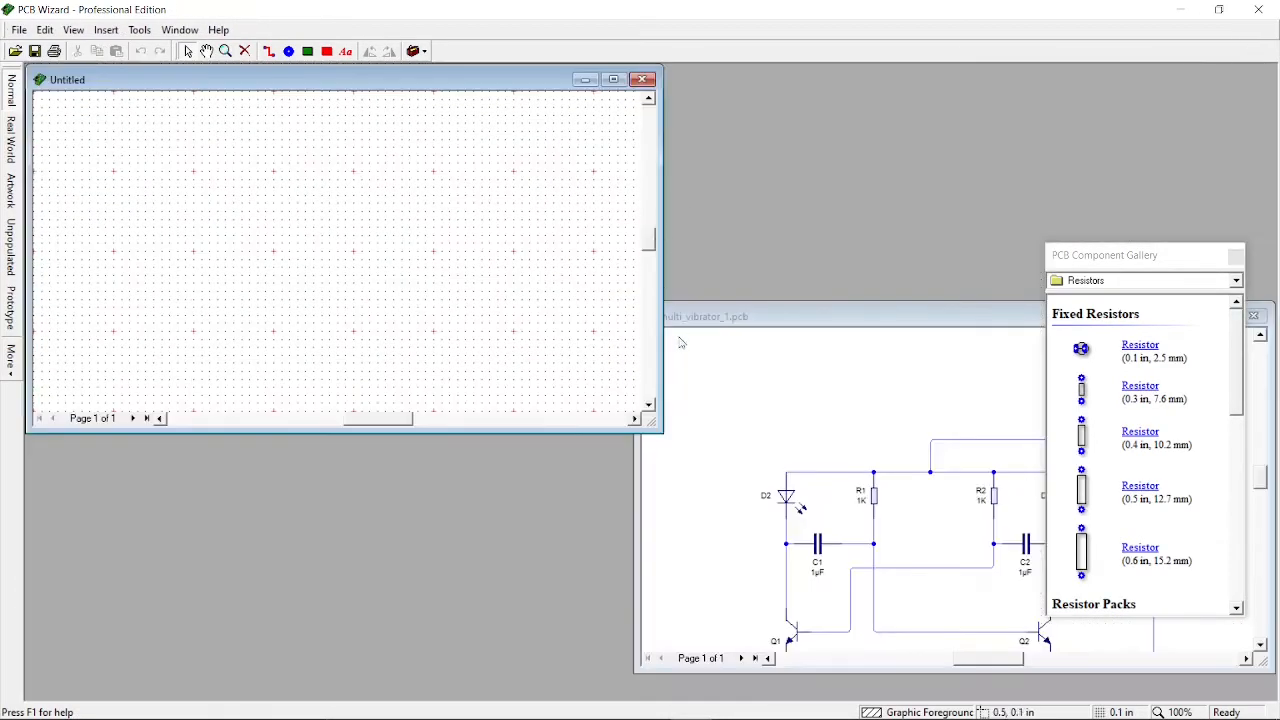
drag(653, 425, 721, 619)
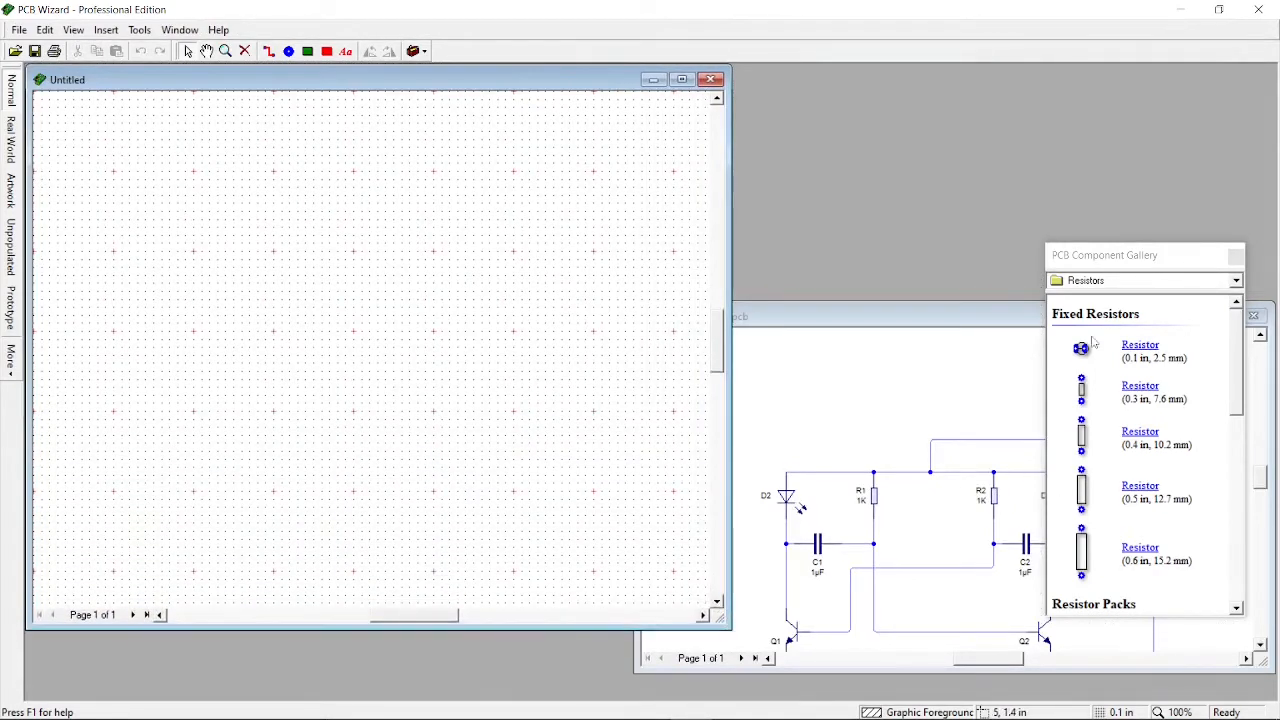
Reposition the component gallery and the multi_vibrator_1 window so they sit beside the Untitled drawing
click(1067, 246)
drag(1152, 258, 940, 152)
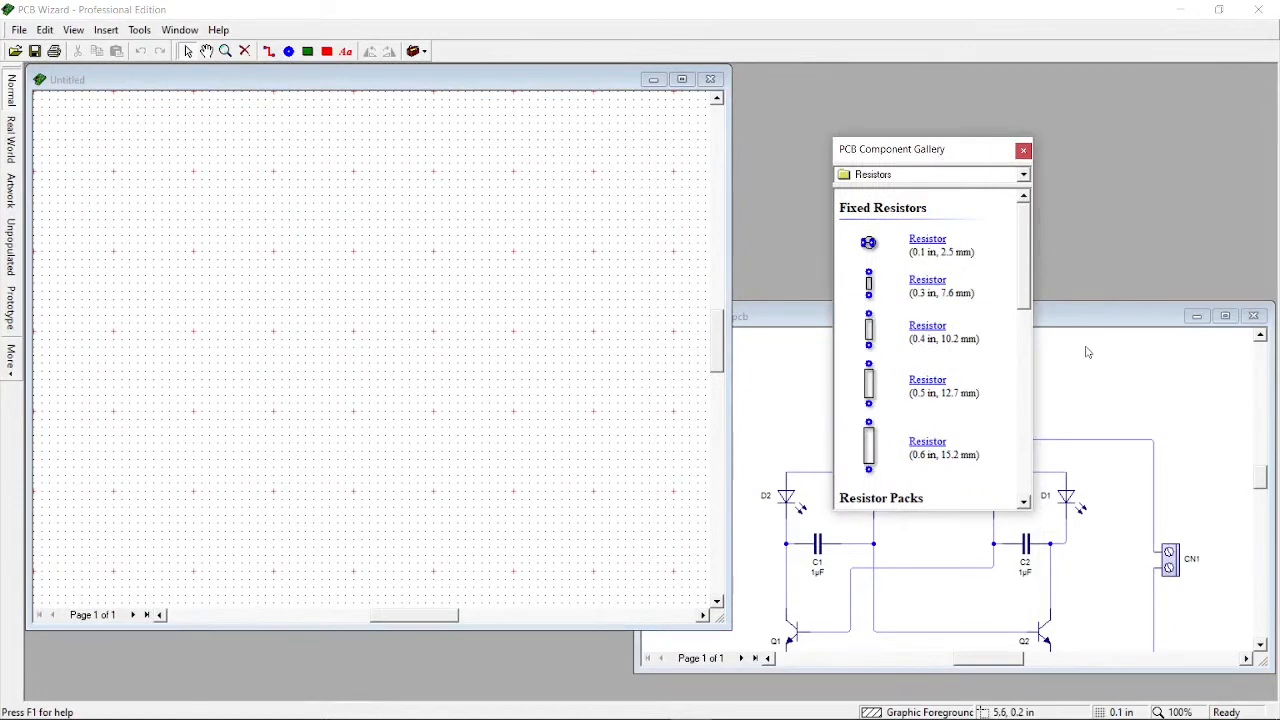
drag(1088, 308, 1086, 247)
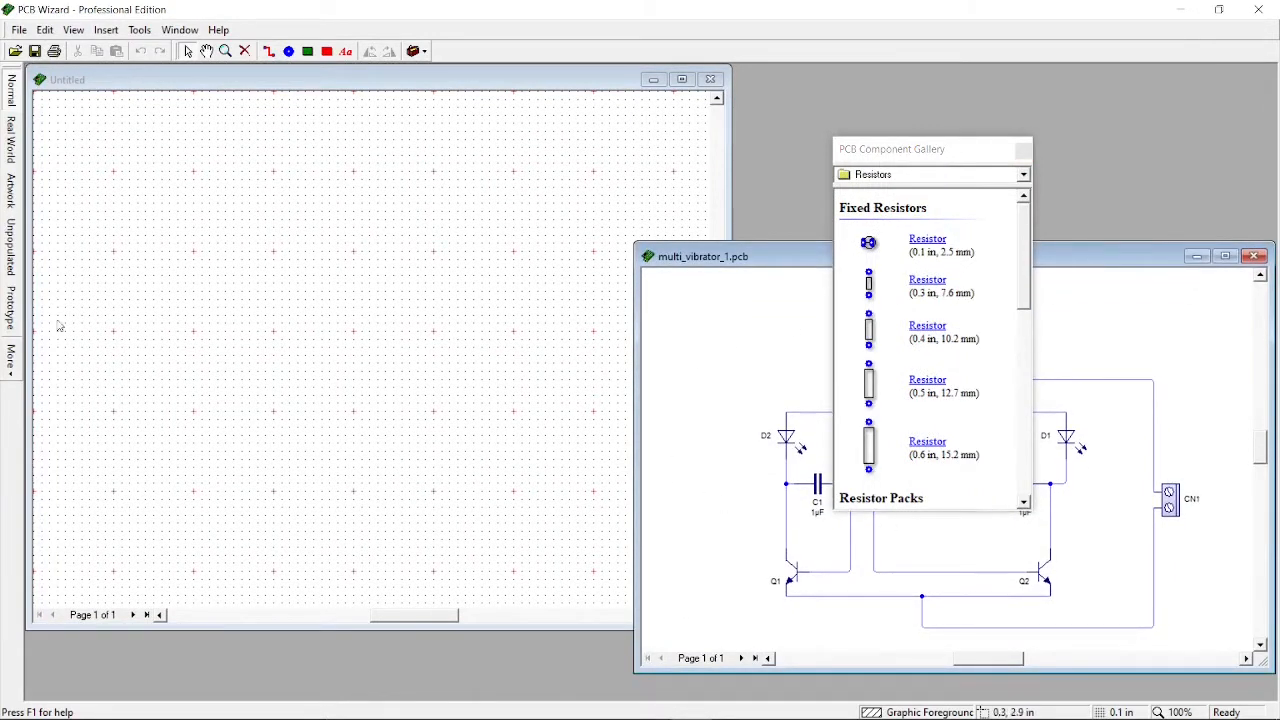
click(249, 333)
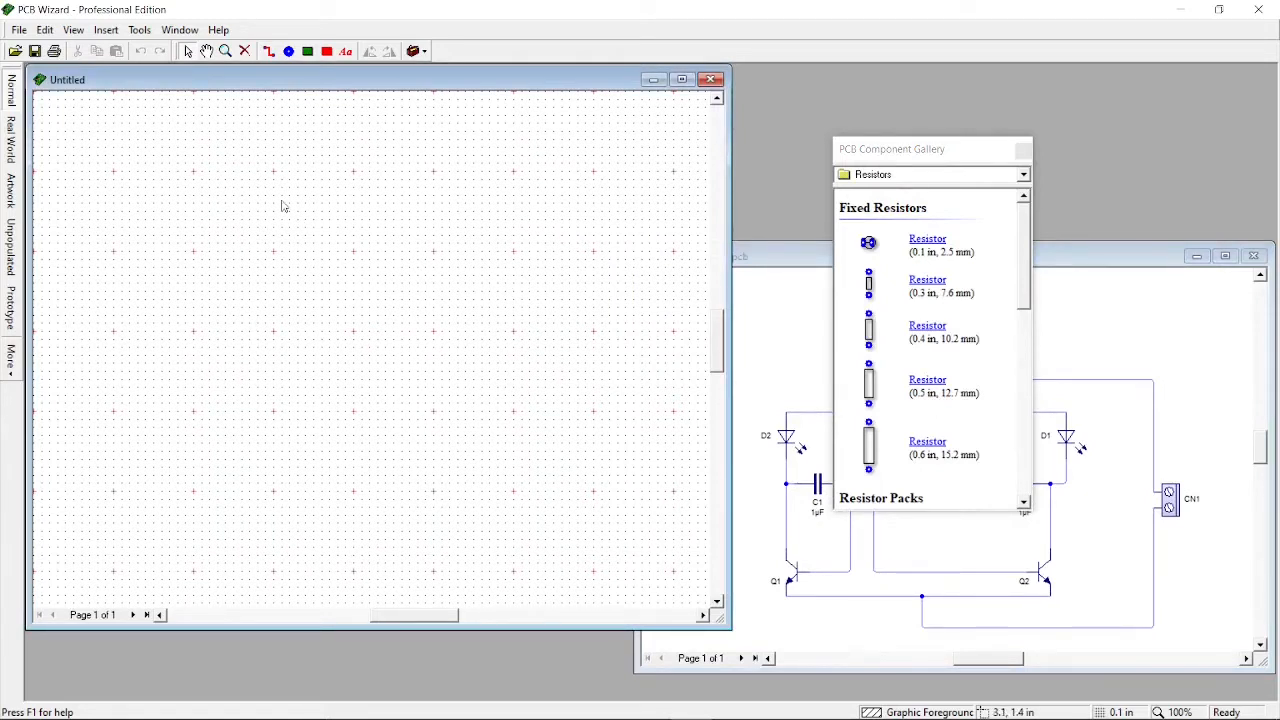
Hide the grid in the Untitled drawing
click(78, 32)
mouse_move(170, 225)
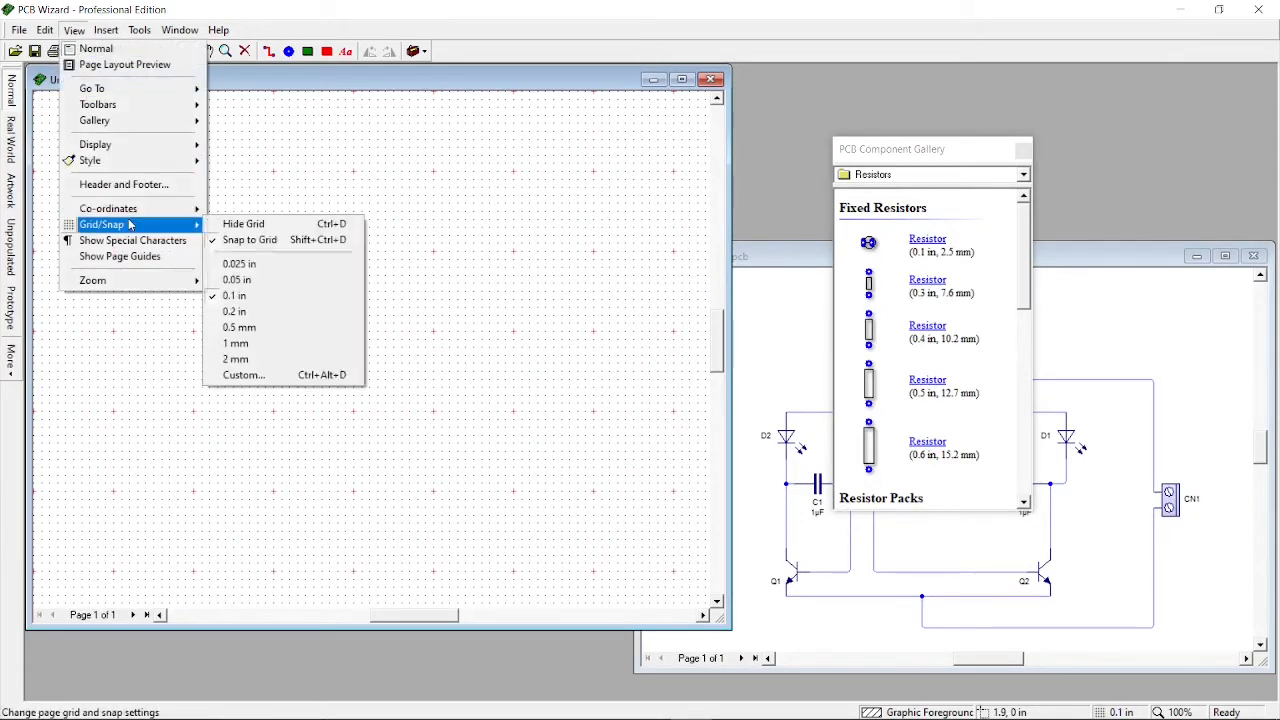
click(240, 224)
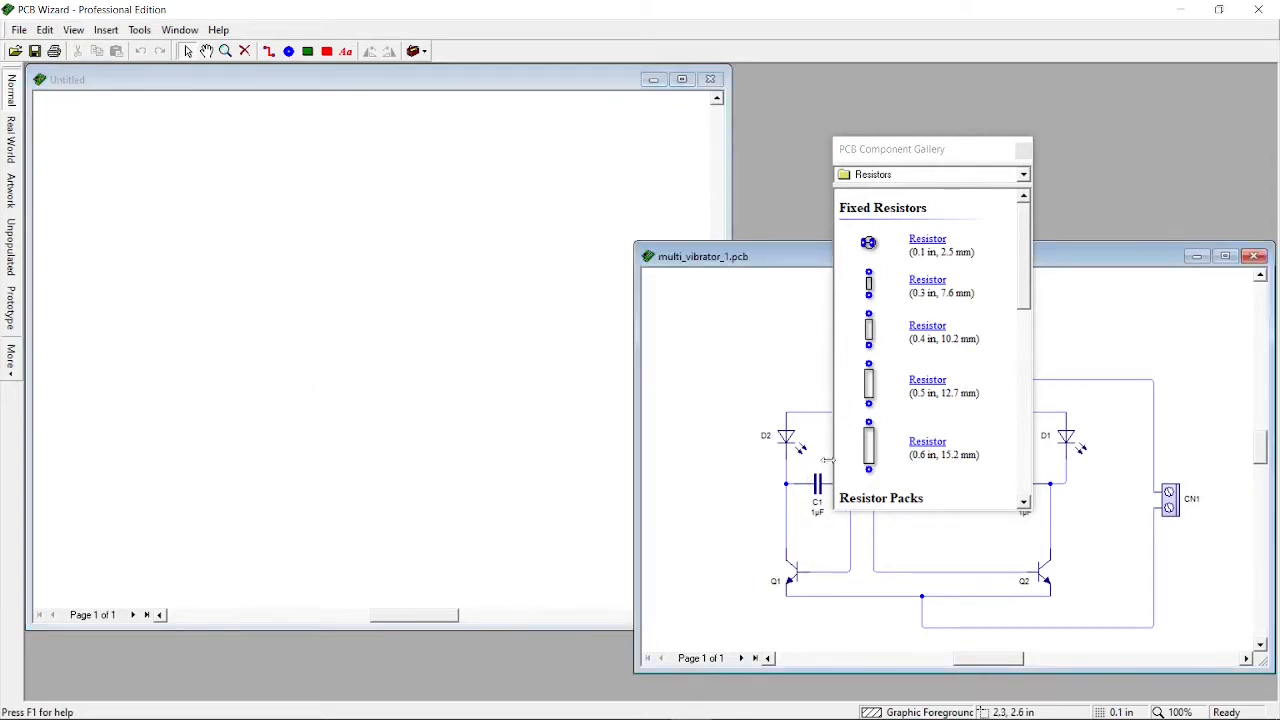
Move the PCB Component Gallery up to the top of the workspace
click(905, 157)
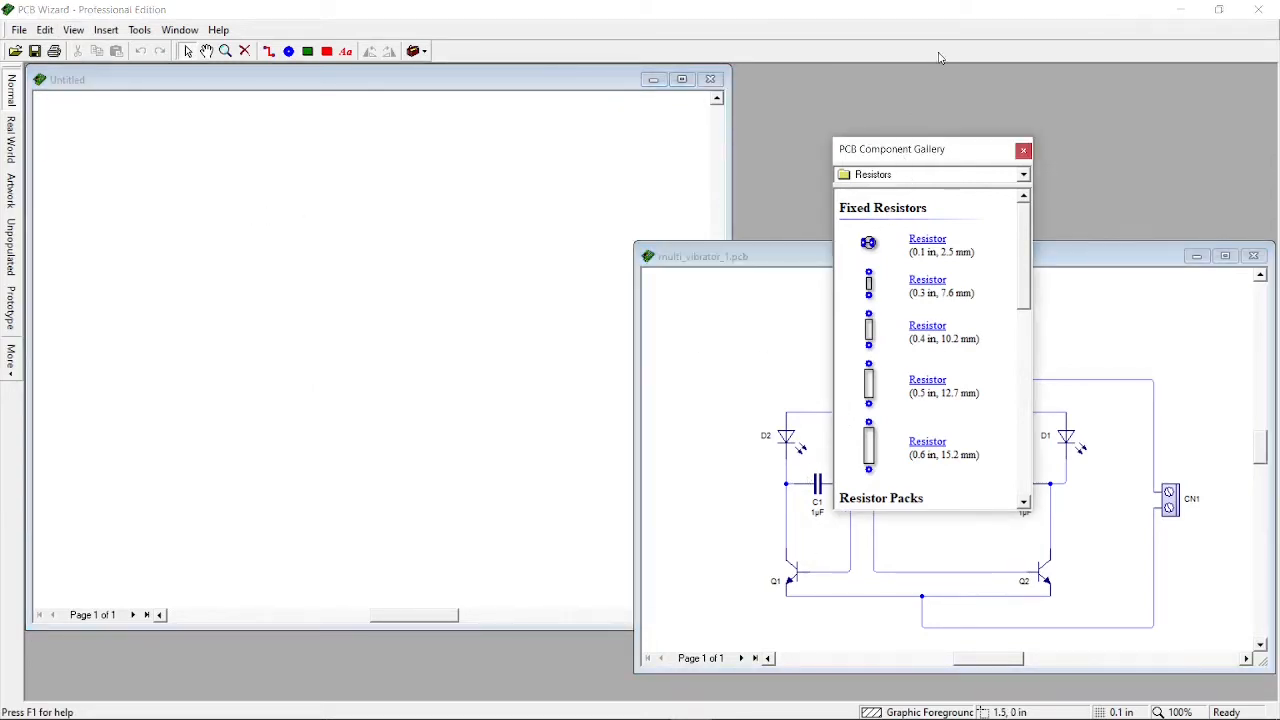
drag(939, 57, 941, 58)
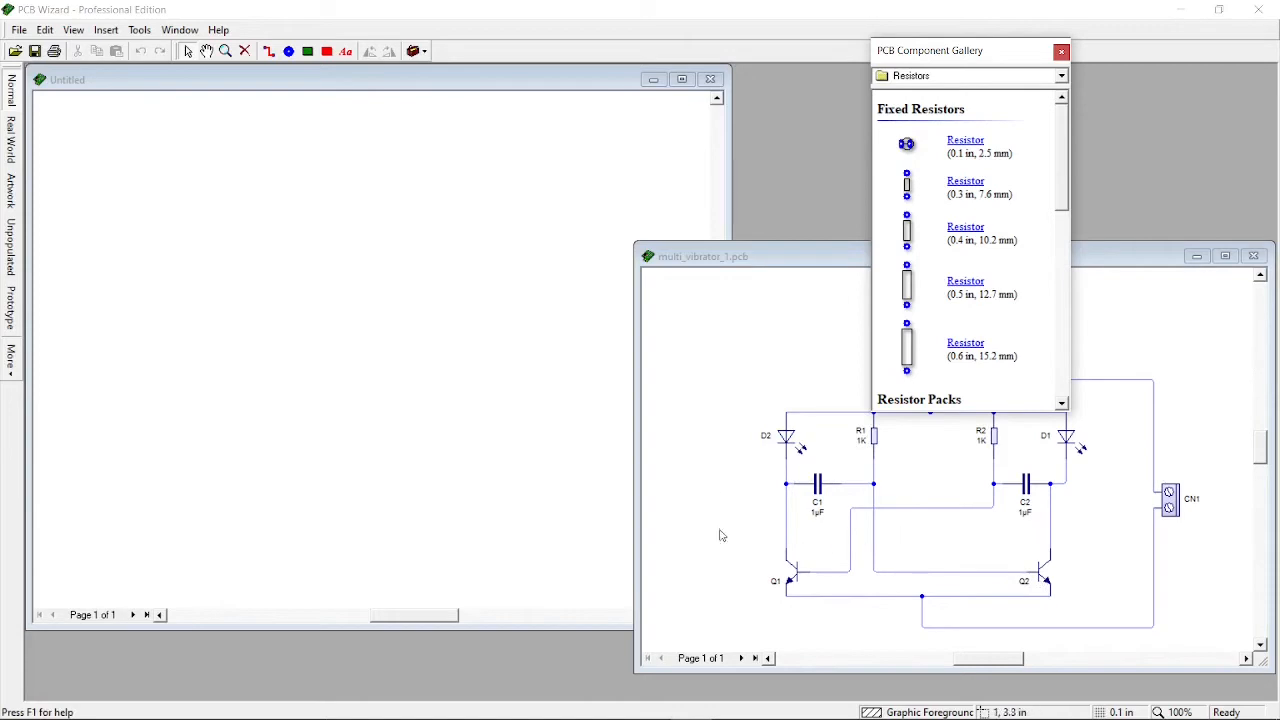
Maximize the multi_vibrator_1 circuit window and close it
double_click(760, 260)
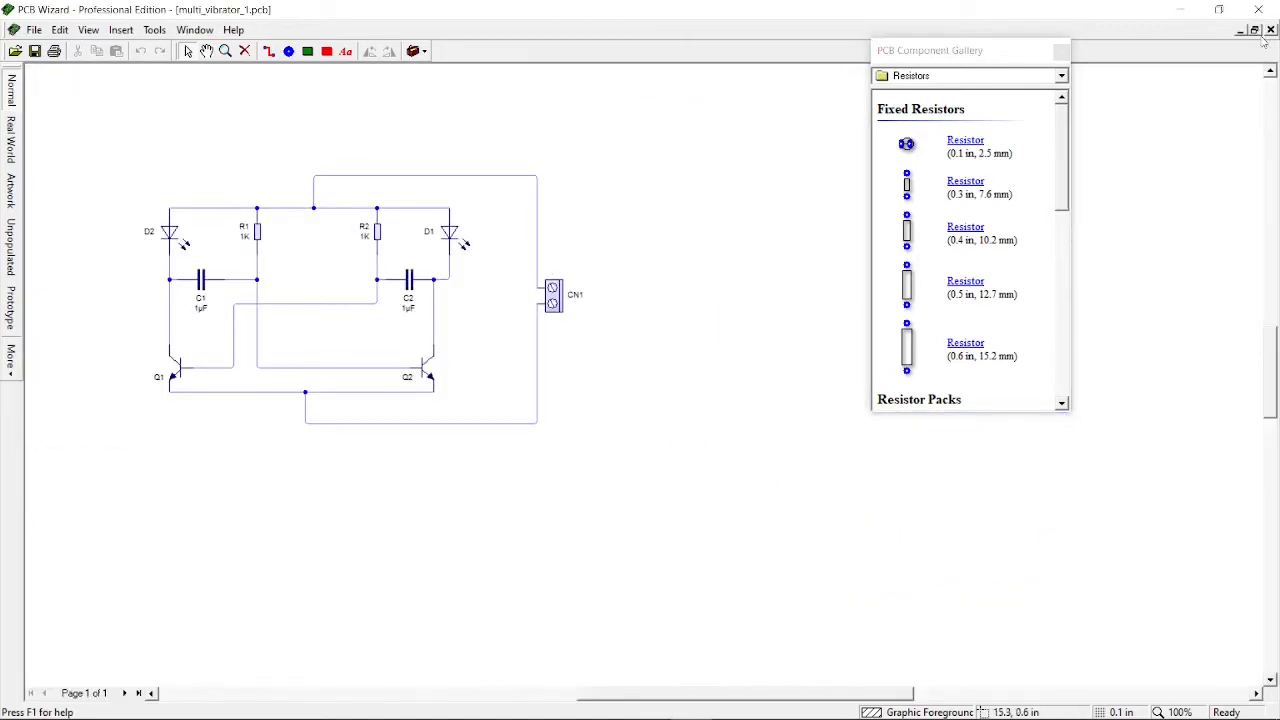
click(1270, 30)
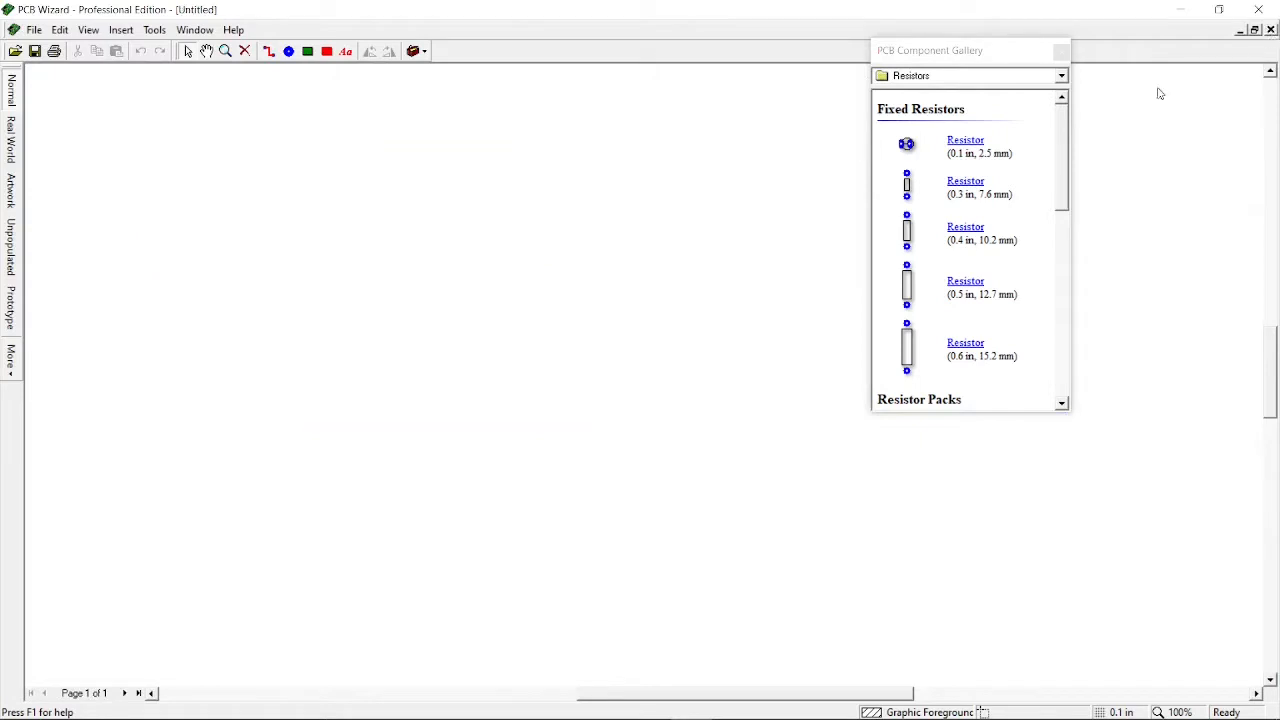
Open the multi_vibrator circuit file from the pcb folder and close it again
click(34, 30)
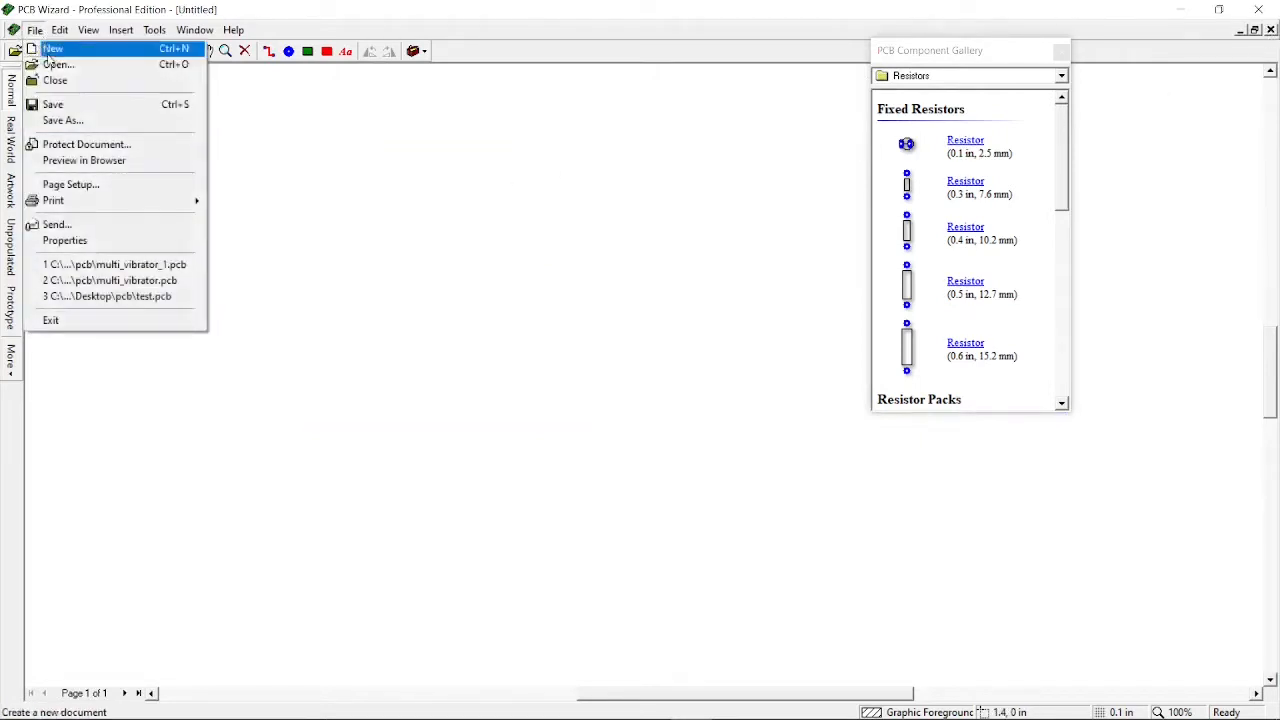
click(50, 62)
click(566, 326)
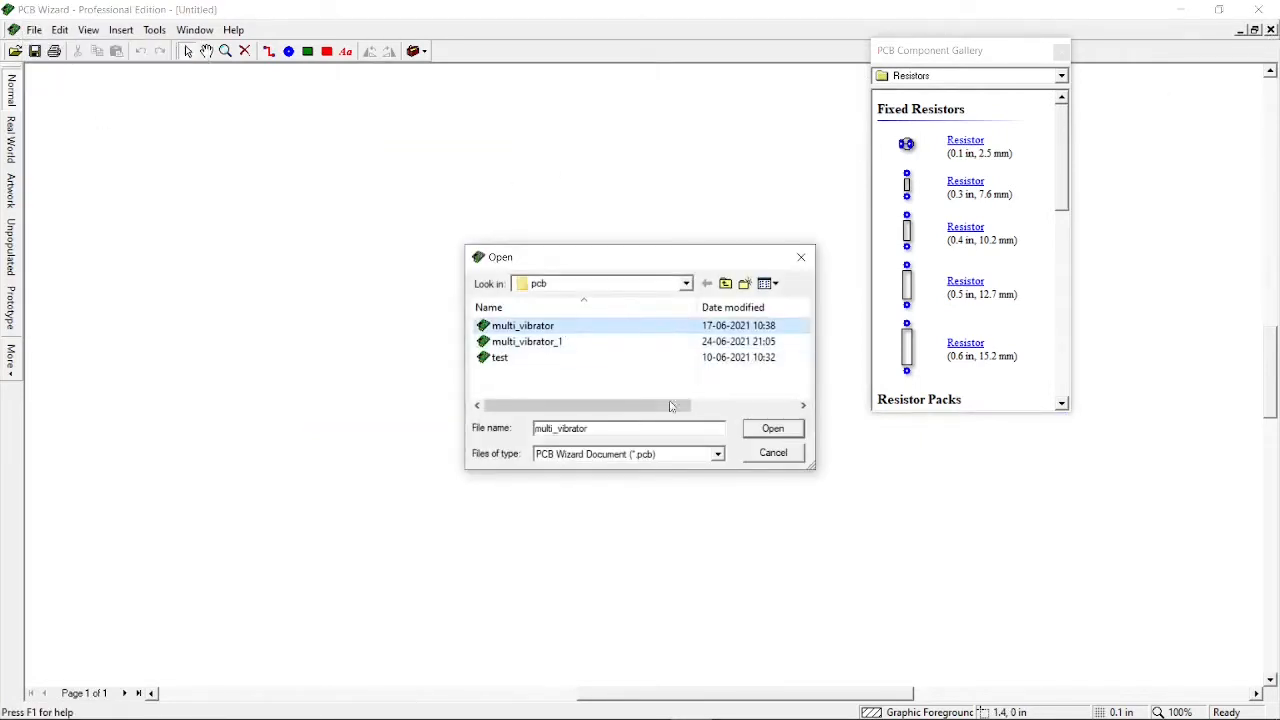
click(763, 433)
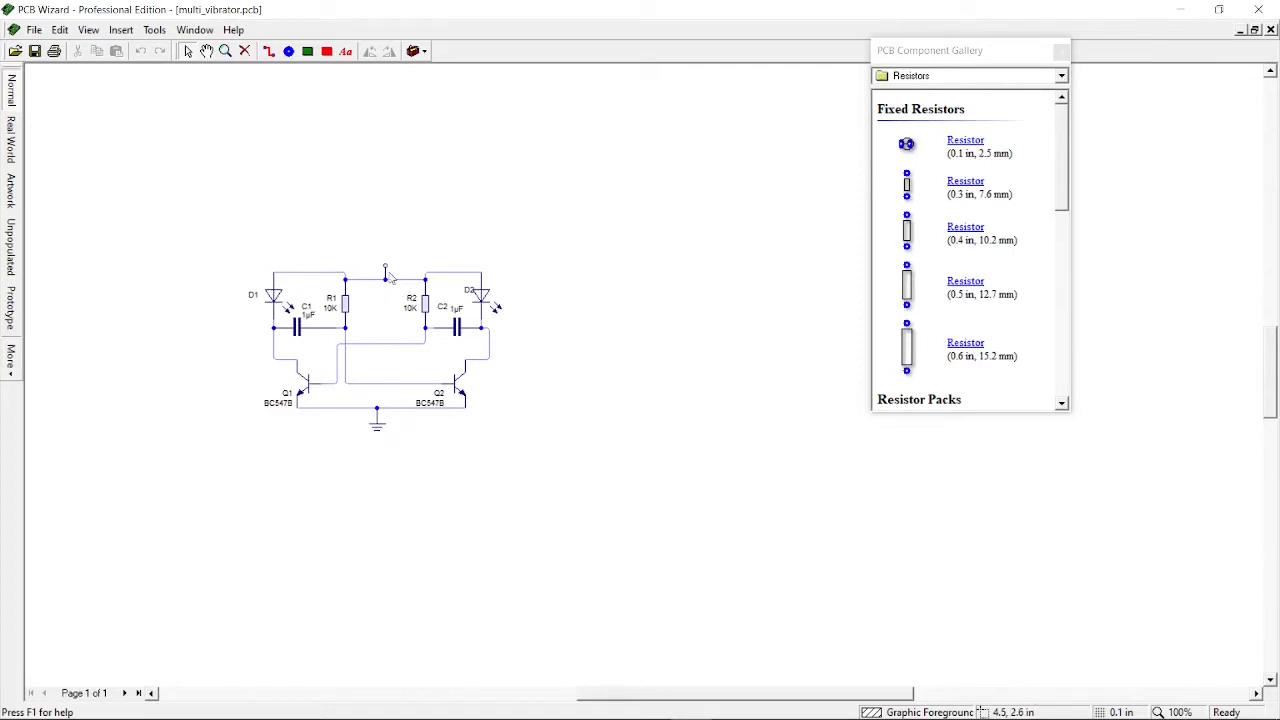
click(1270, 31)
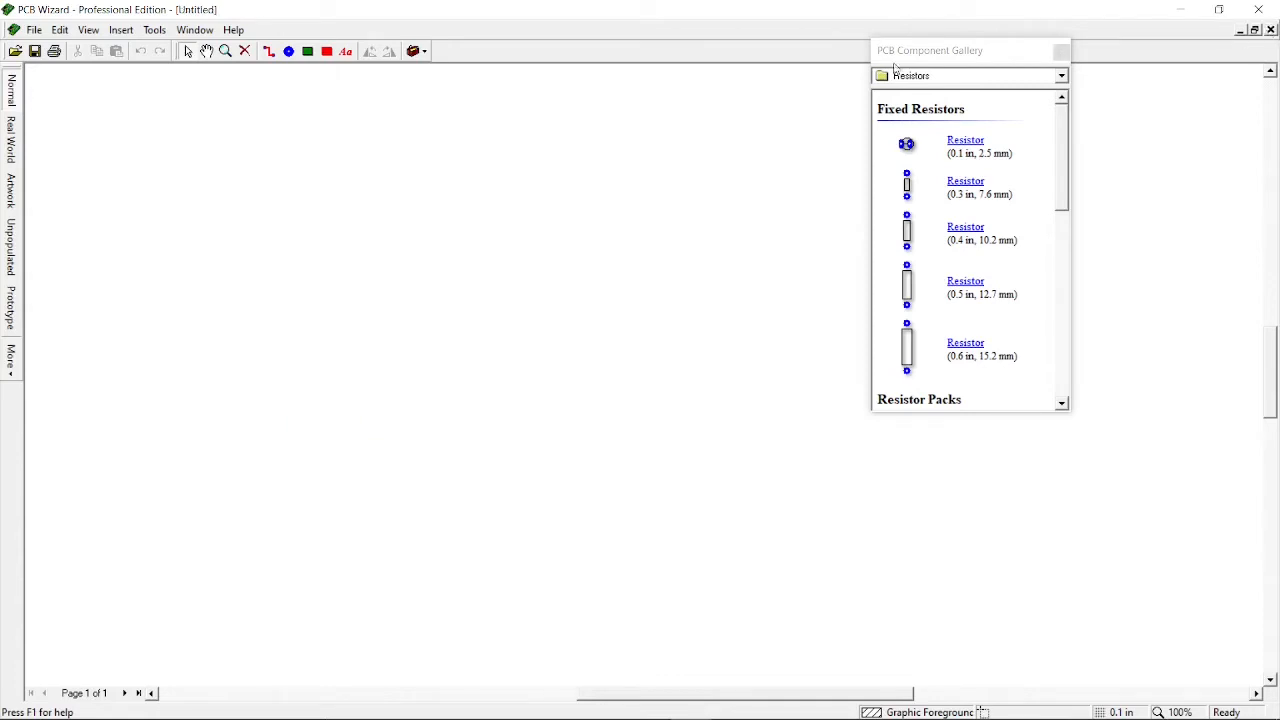
Reopen the multi_vibrator_1 circuit file from the pcb folder
click(33, 32)
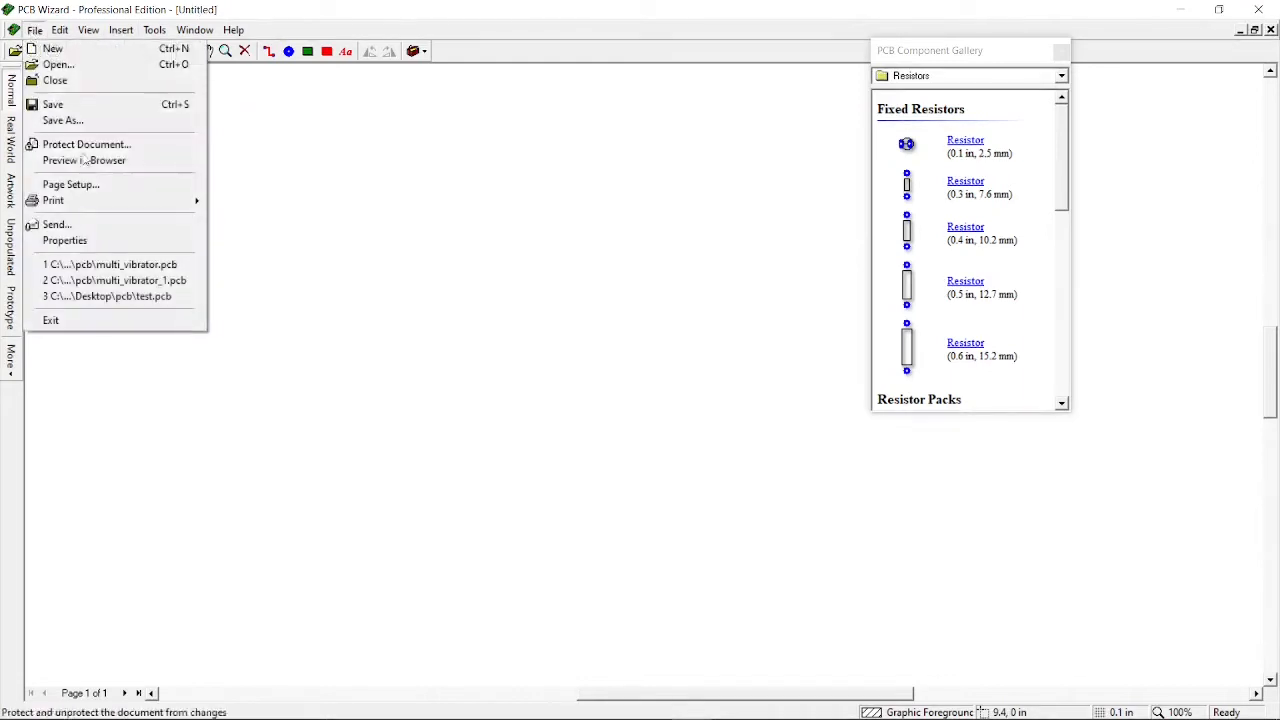
click(121, 66)
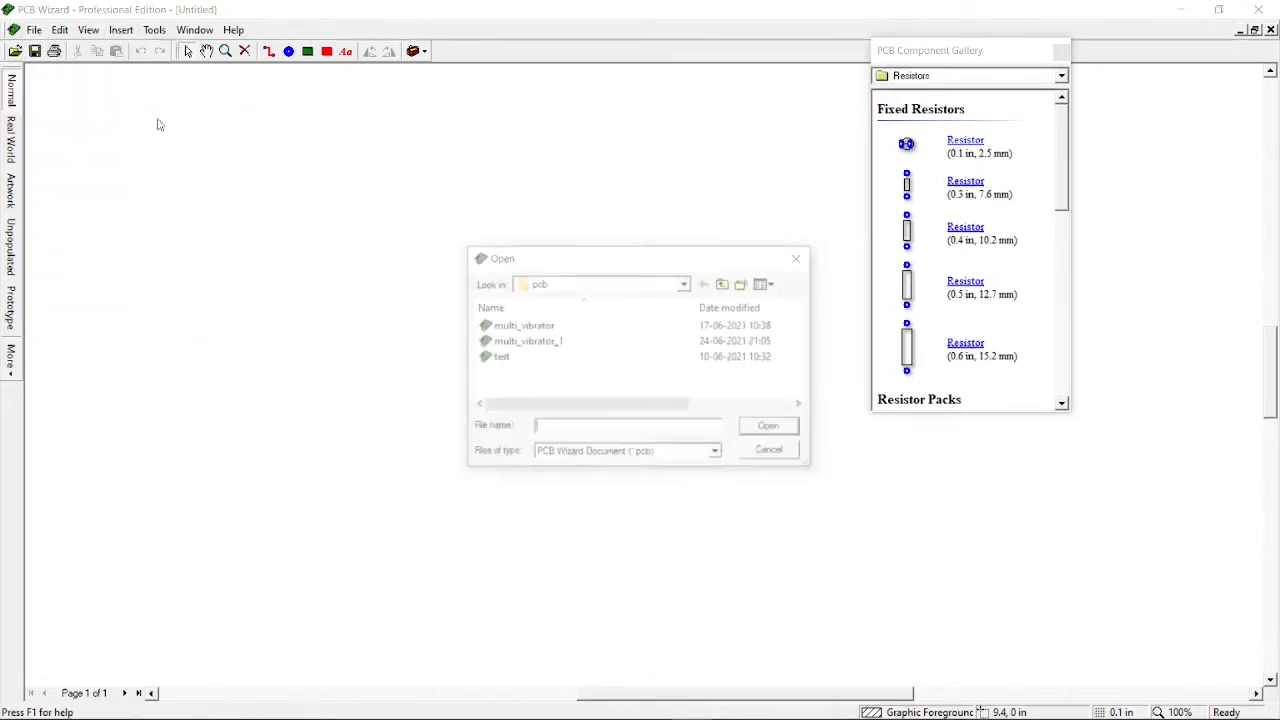
click(527, 341)
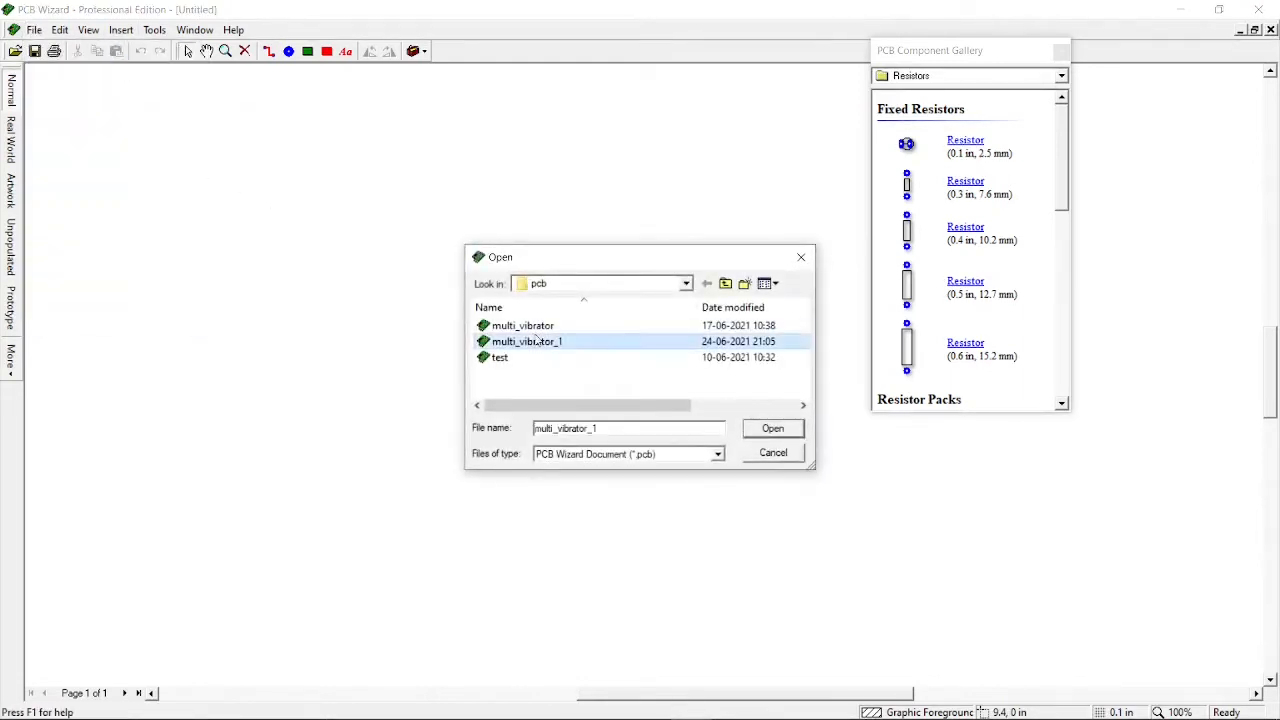
click(787, 433)
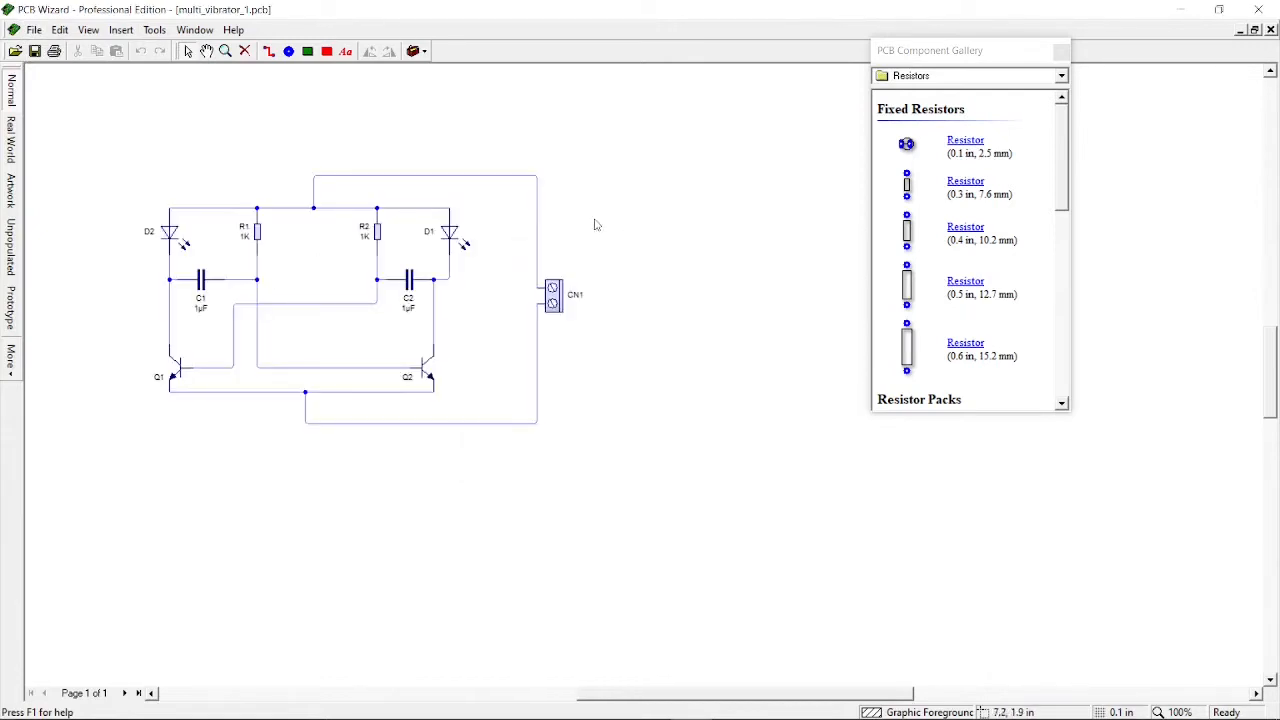
Restore the document windows, resize and move multi_vibrator_1 to the lower right, and close the PCB Component Gallery
click(1254, 30)
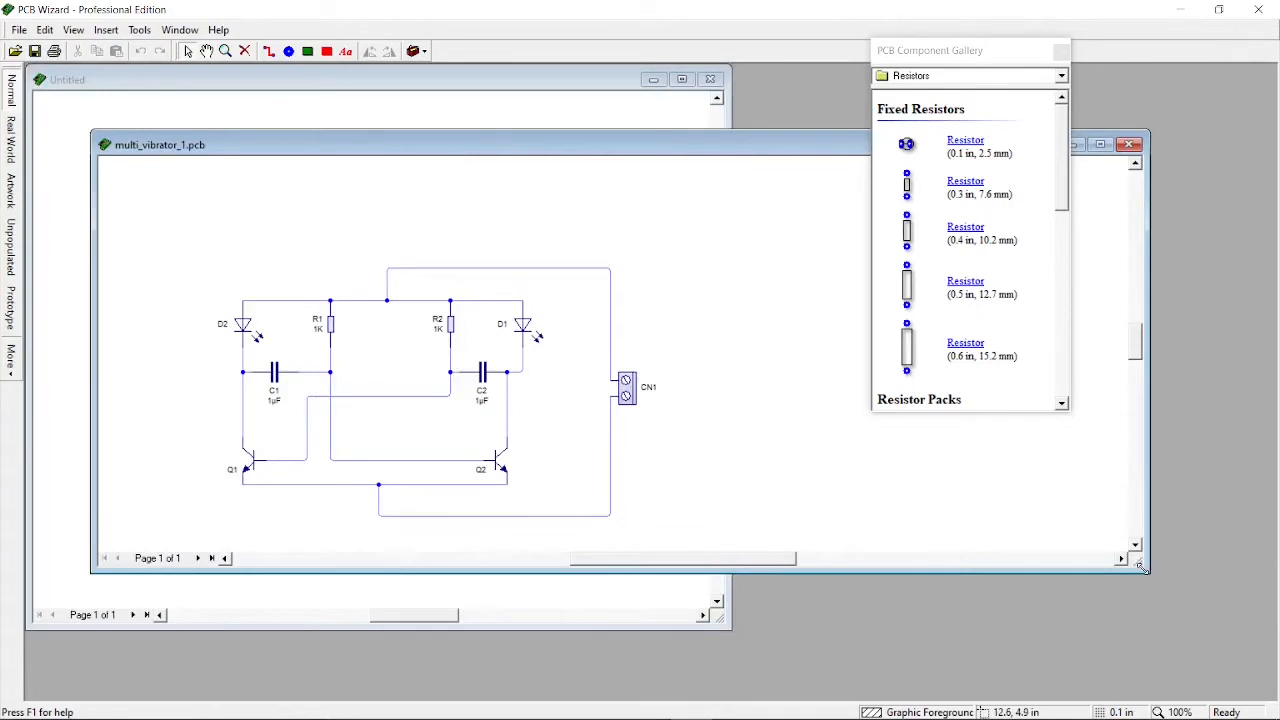
drag(1141, 566, 689, 572)
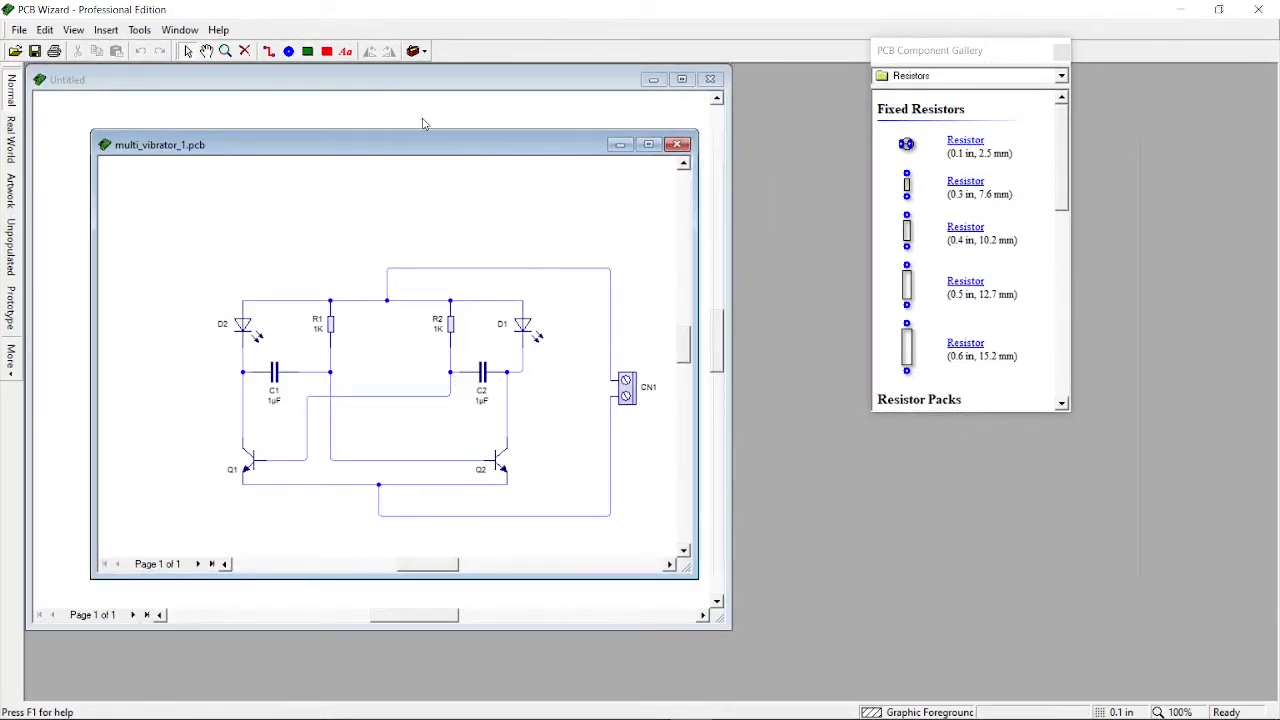
drag(431, 147, 984, 254)
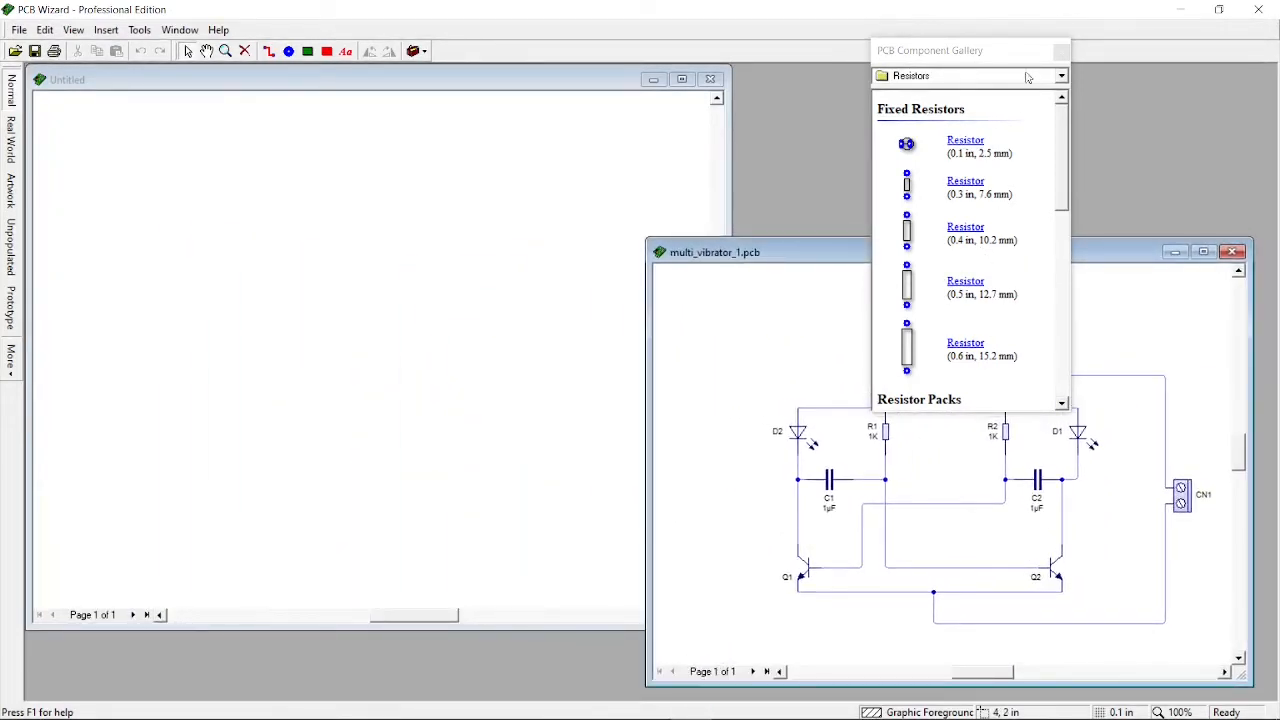
click(1058, 53)
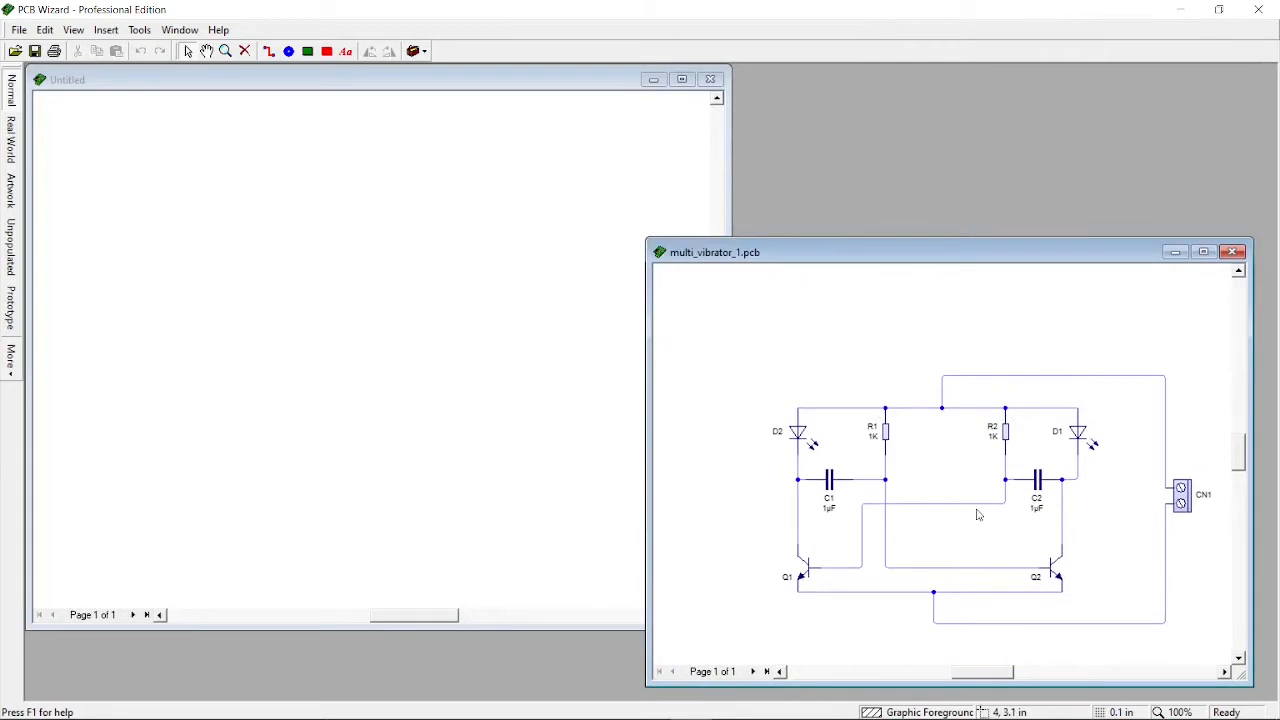
Examine the multi_vibrator_1 circuit layout at a smaller zoom
scroll(975, 512, up, 1)
scroll(970, 510, down, 2)
scroll(970, 509, right, 3)
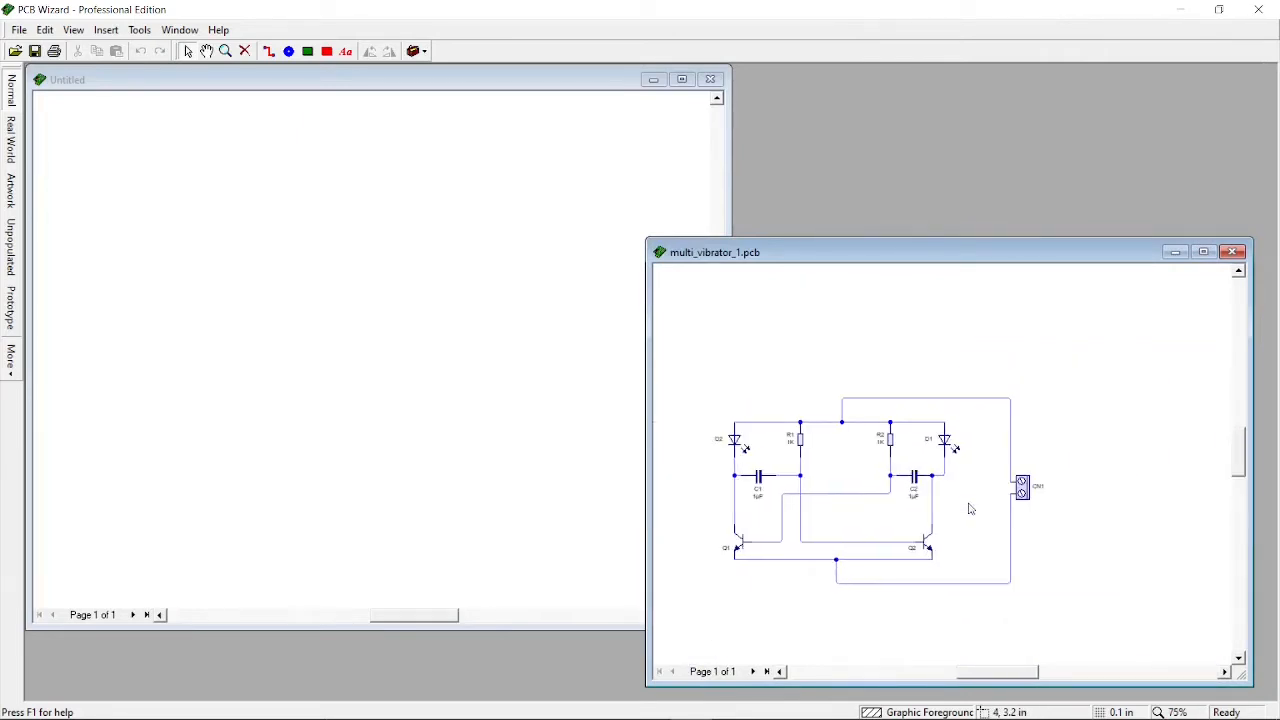
scroll(970, 509, left, 3)
scroll(969, 509, up, 2)
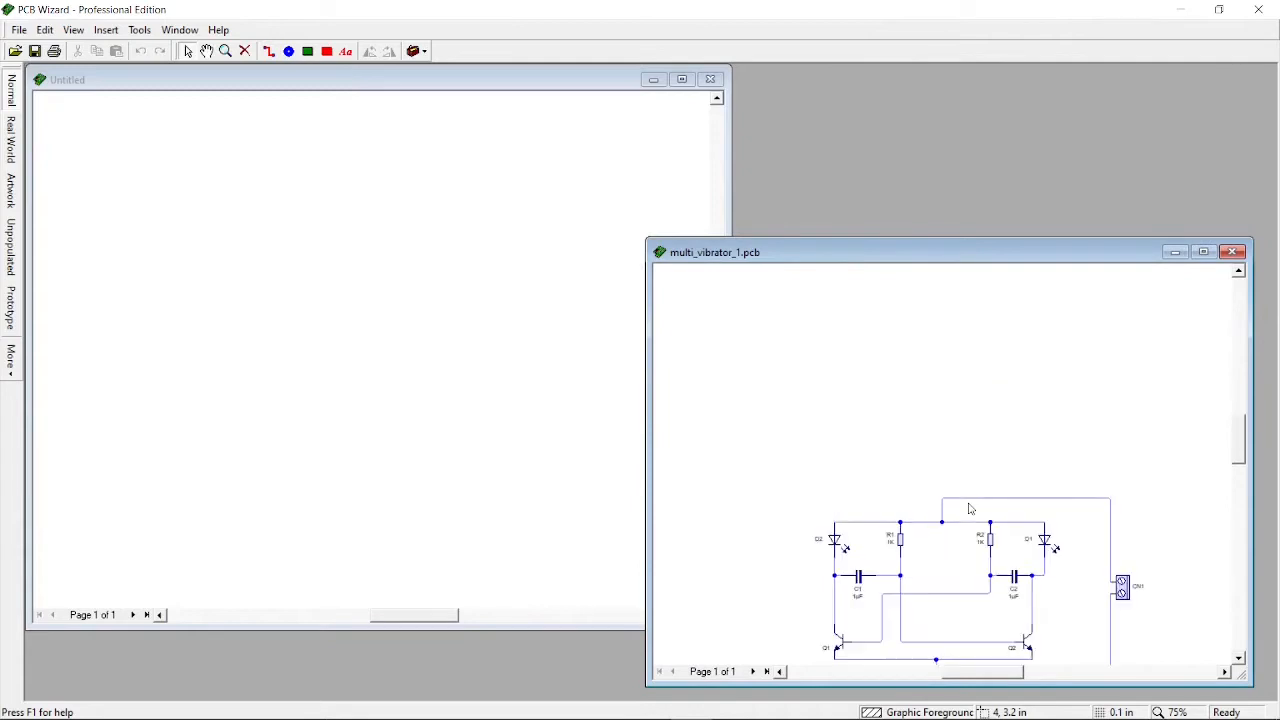
scroll(969, 509, down, 2)
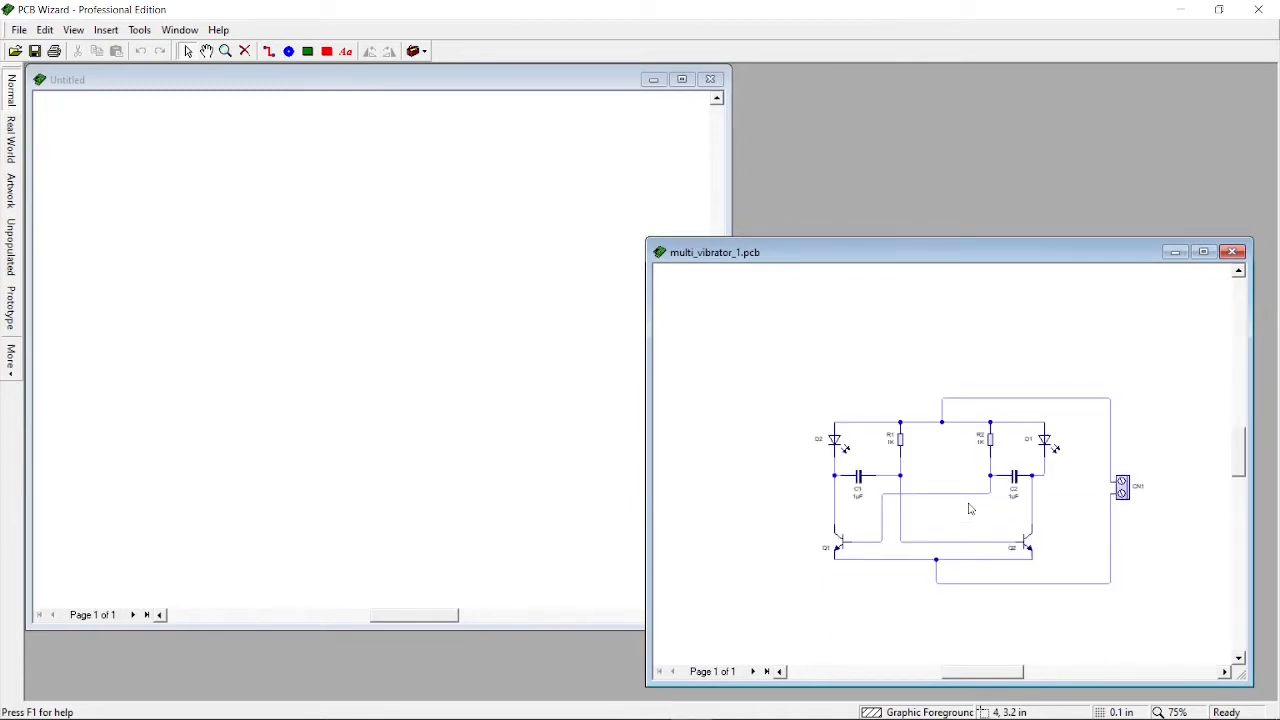
scroll(969, 509, up, 2)
scroll(969, 509, down, 4)
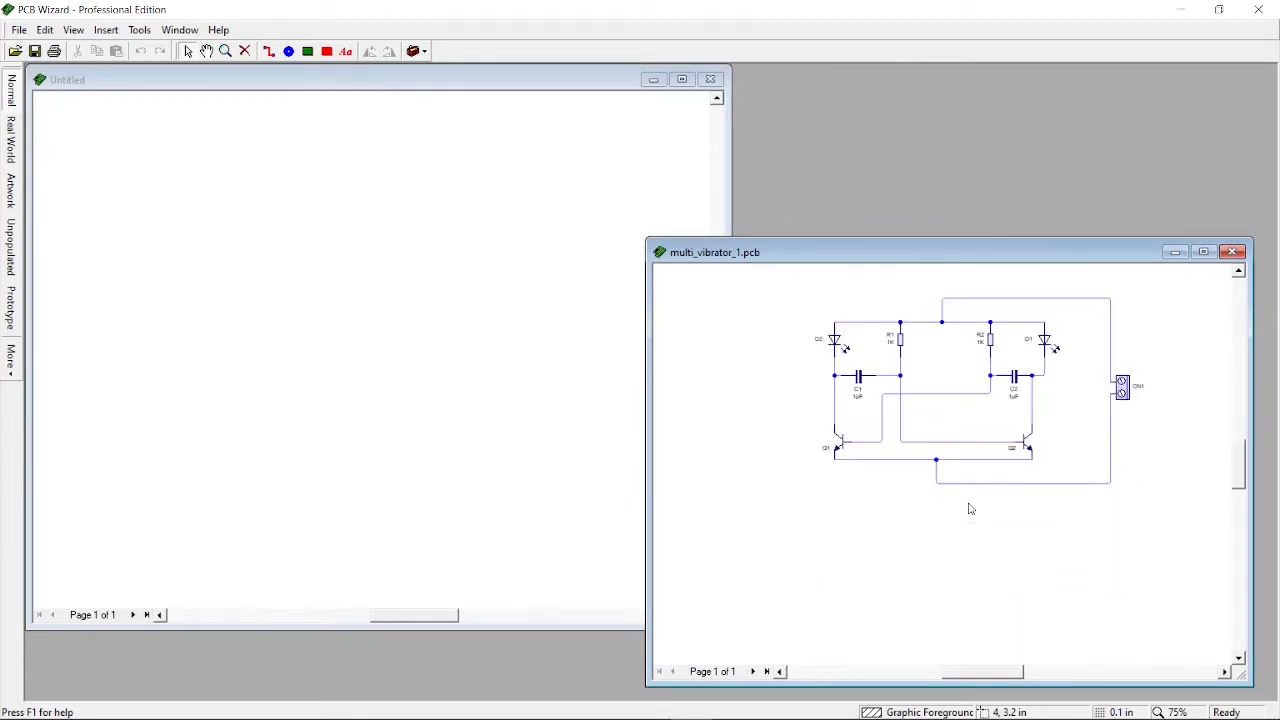
scroll(969, 509, up, 4)
scroll(969, 509, down, 2)
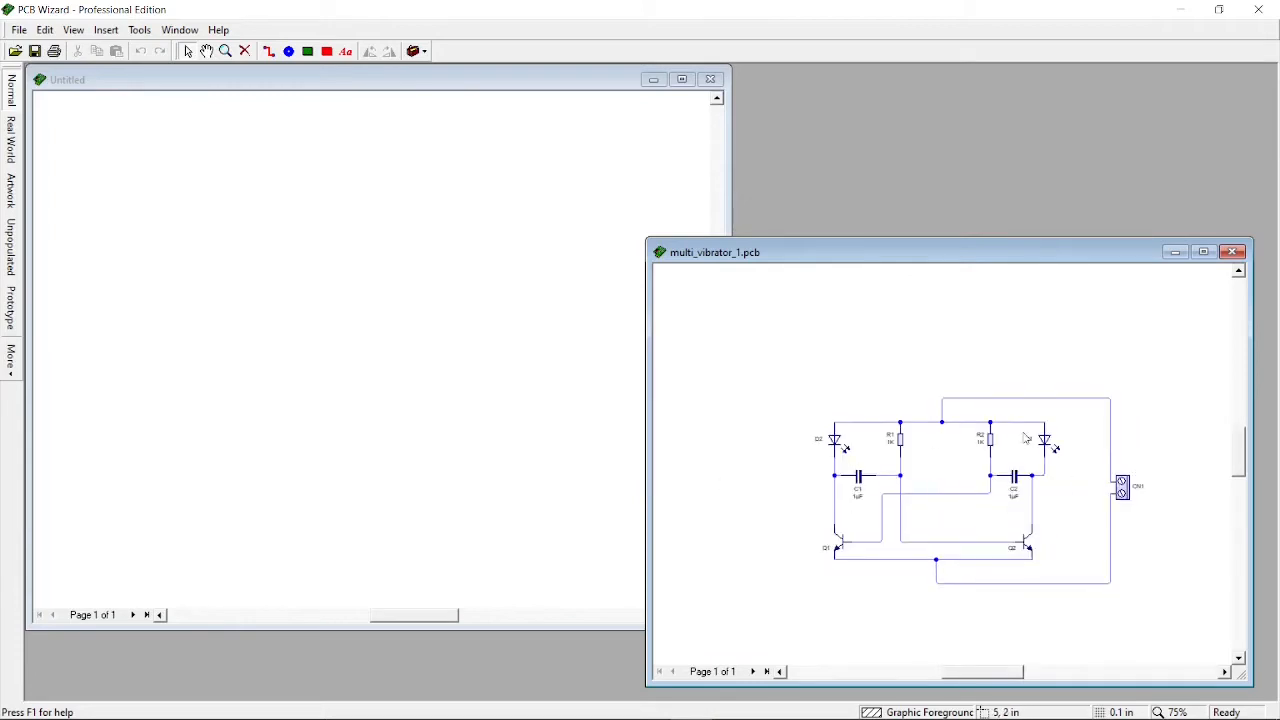
Open the Circuit Symbol Gallery for the Untitled drawing
click(191, 394)
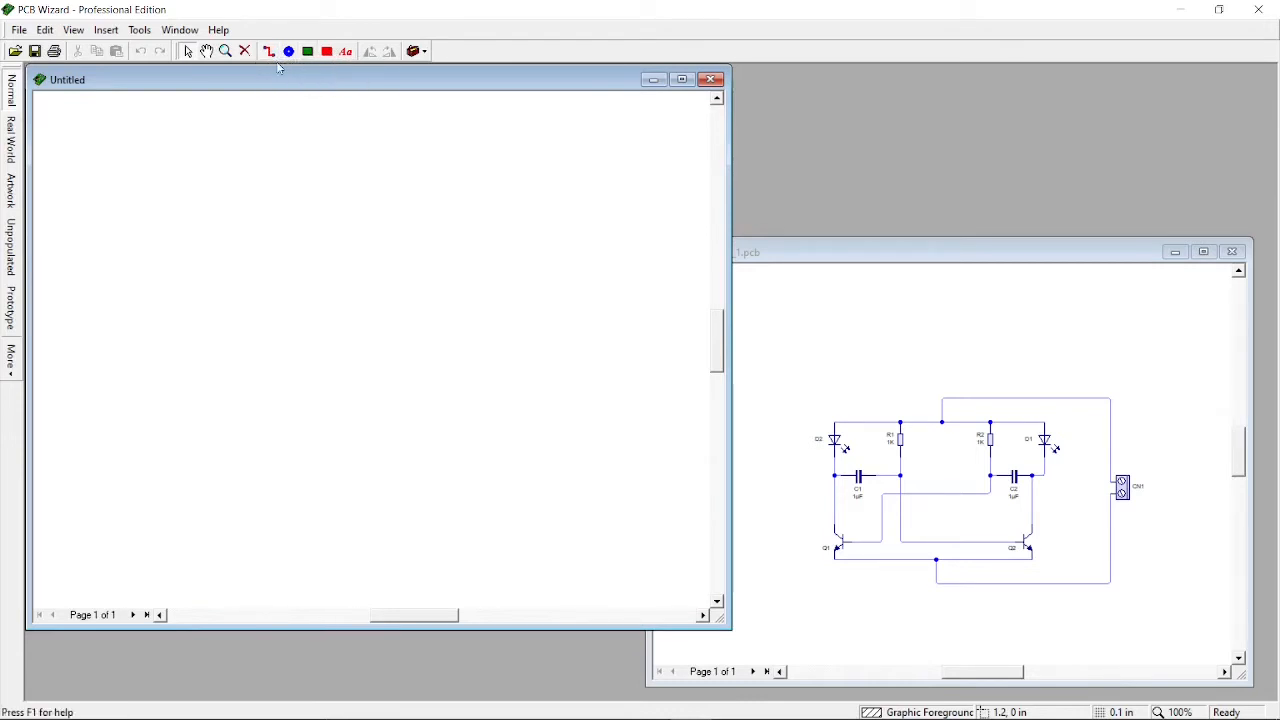
click(420, 54)
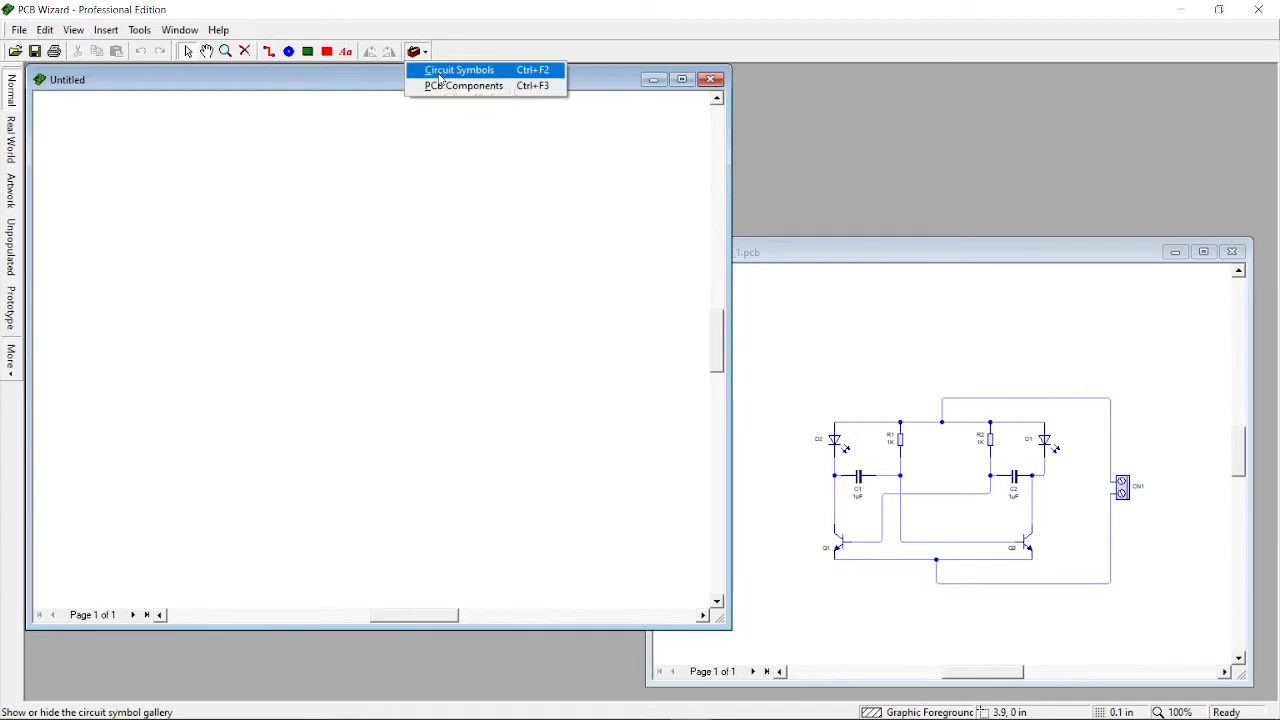
click(440, 72)
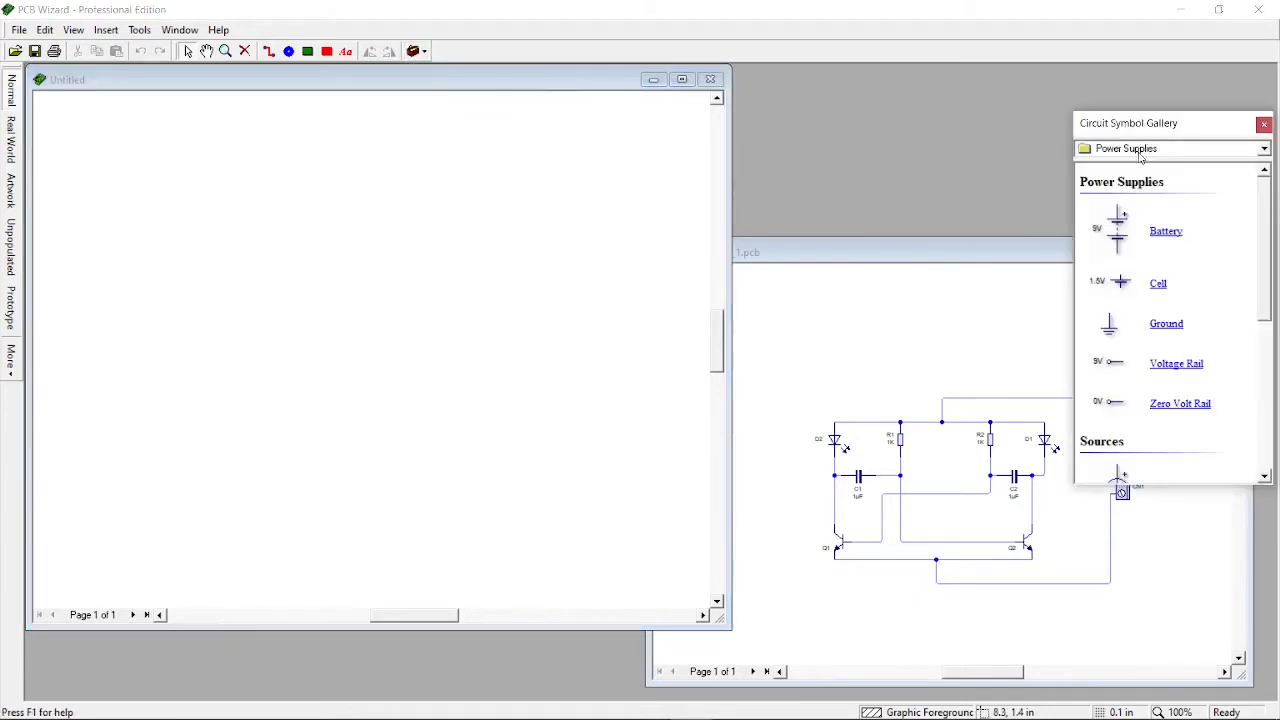
Place a 2 pin Terminal Block from the Terminal Blocks category on the right side of the Untitled drawing
scroll(1138, 250, down, 10)
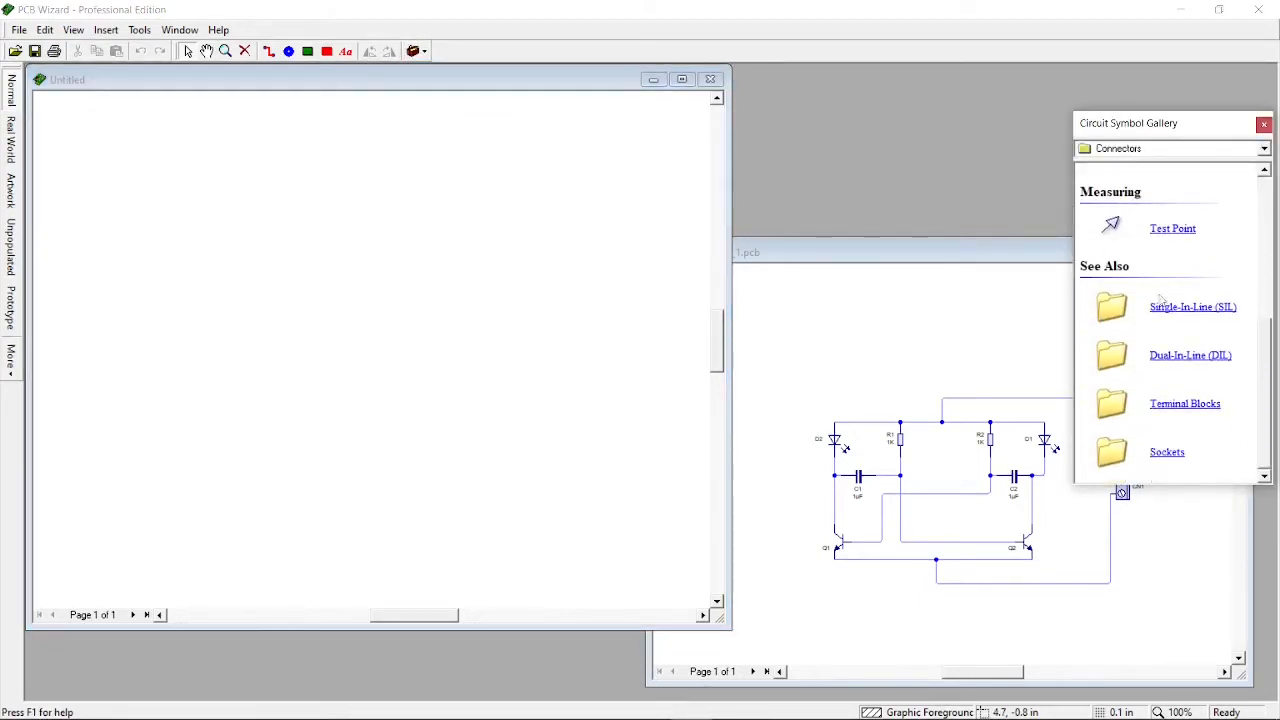
click(1186, 405)
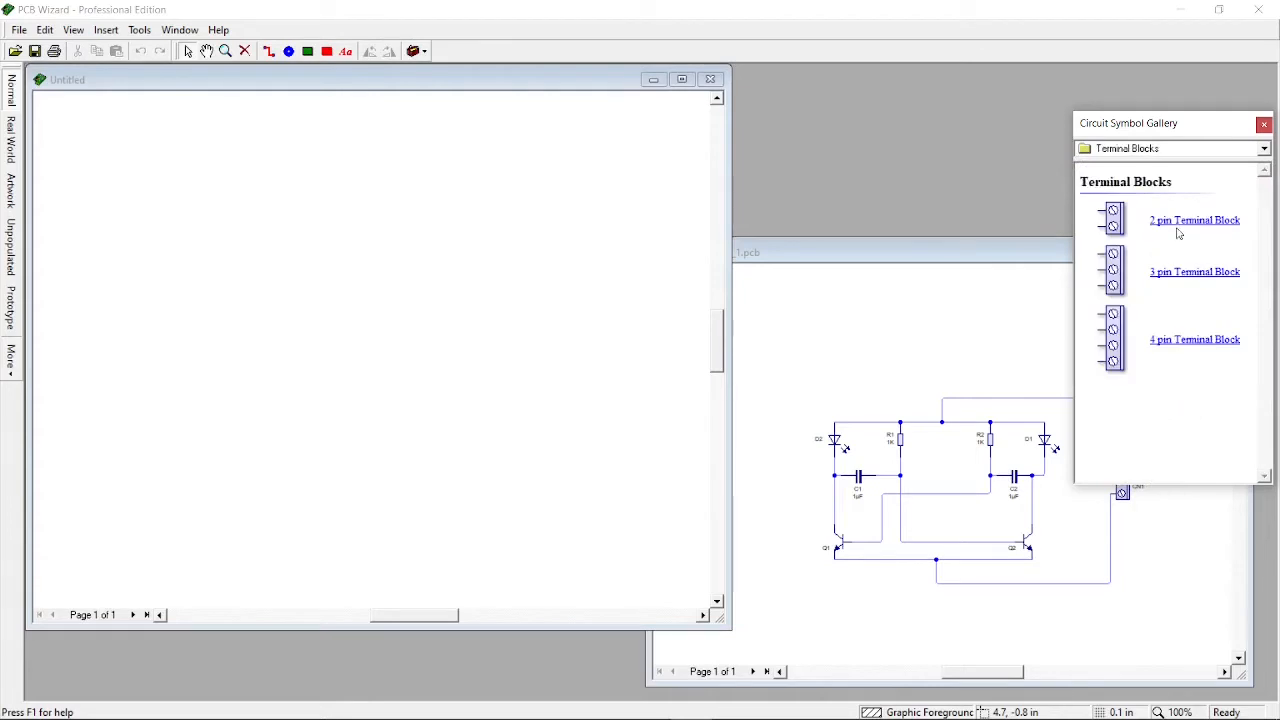
drag(1178, 233, 614, 313)
Place two NPN Transistors from Discrete Semiconductors side by side in the lower part of the drawing
click(1163, 148)
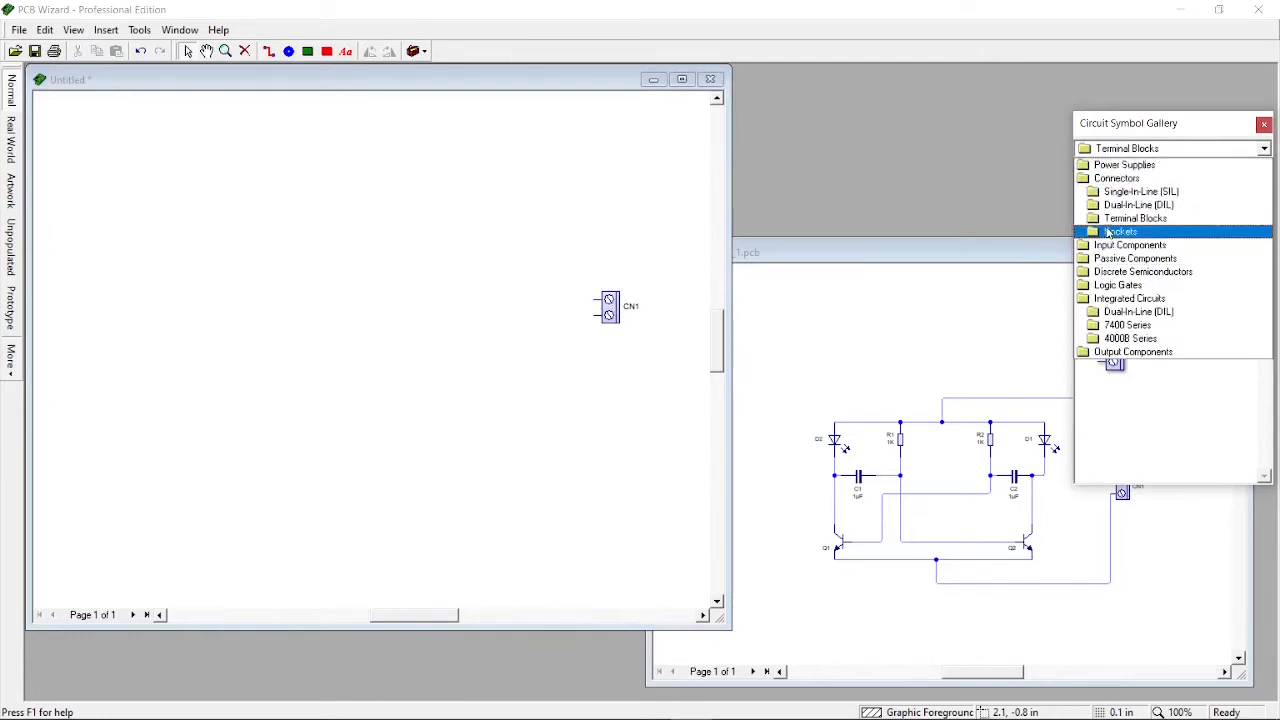
click(1139, 272)
scroll(1139, 276, down, 5)
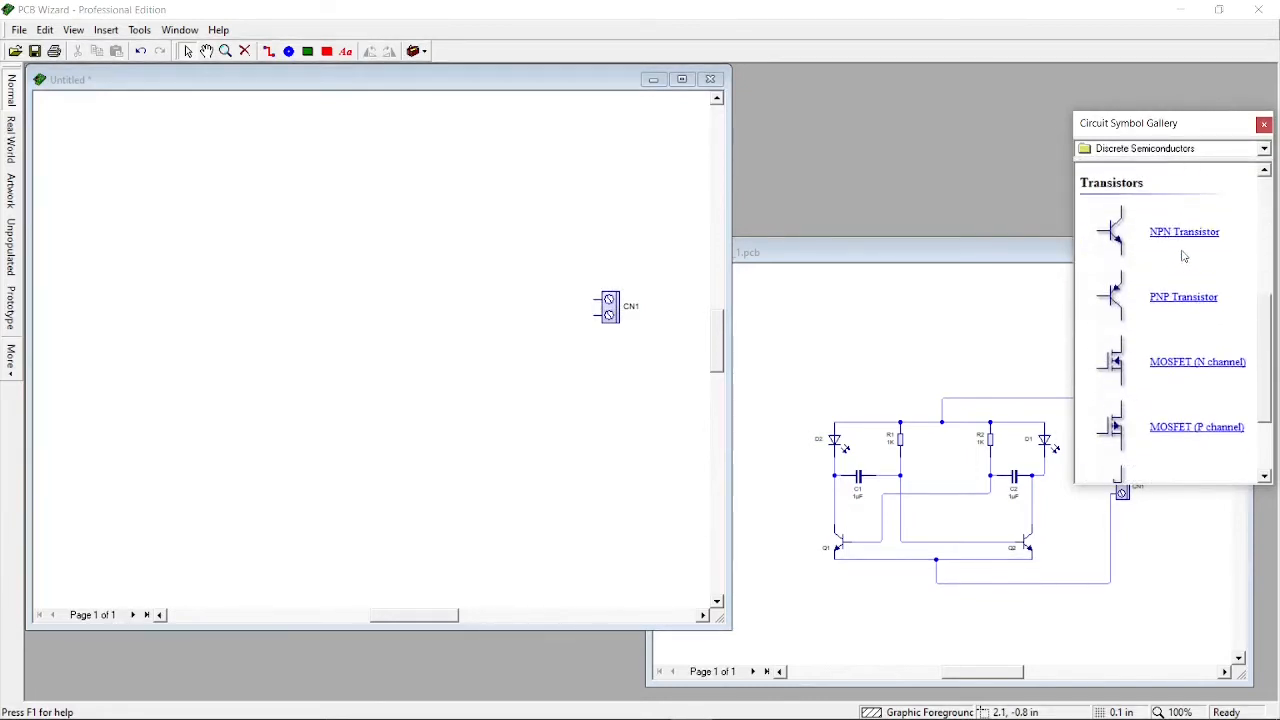
drag(1170, 238, 178, 398)
drag(1187, 229, 425, 387)
click(499, 385)
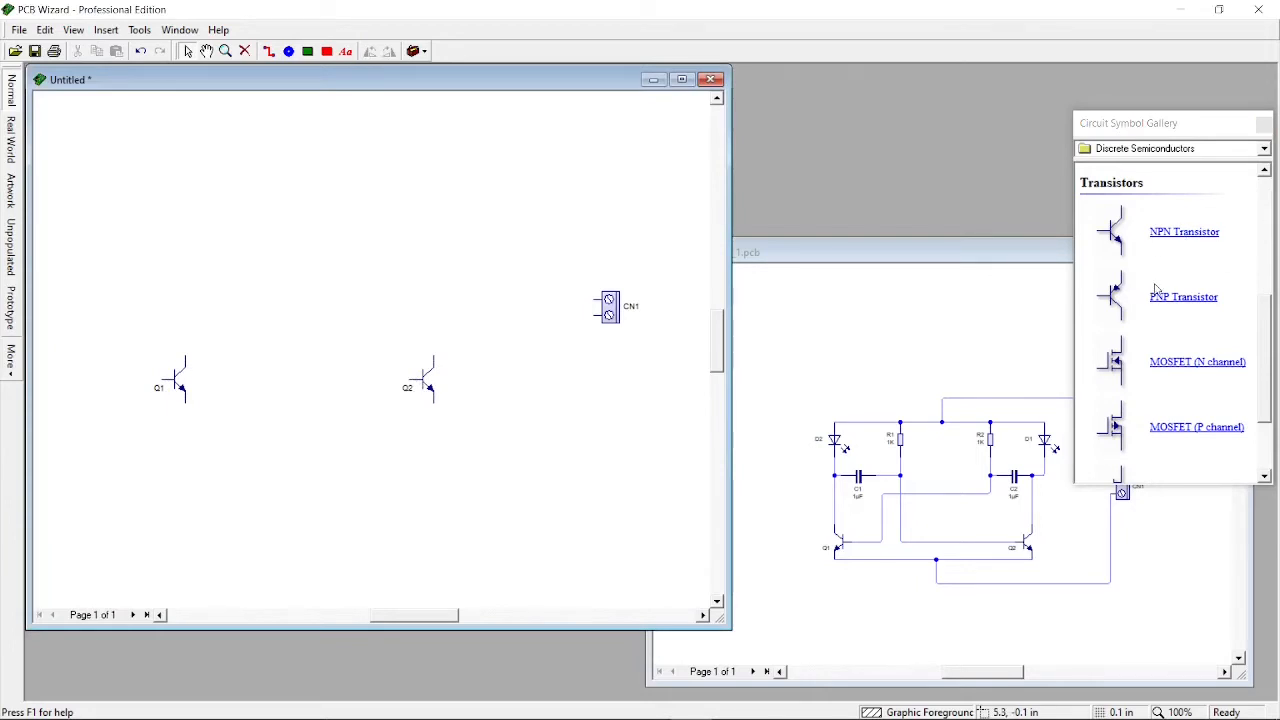
Place a Resistor from Passive Components above the left transistor
scroll(1156, 290, up, 5)
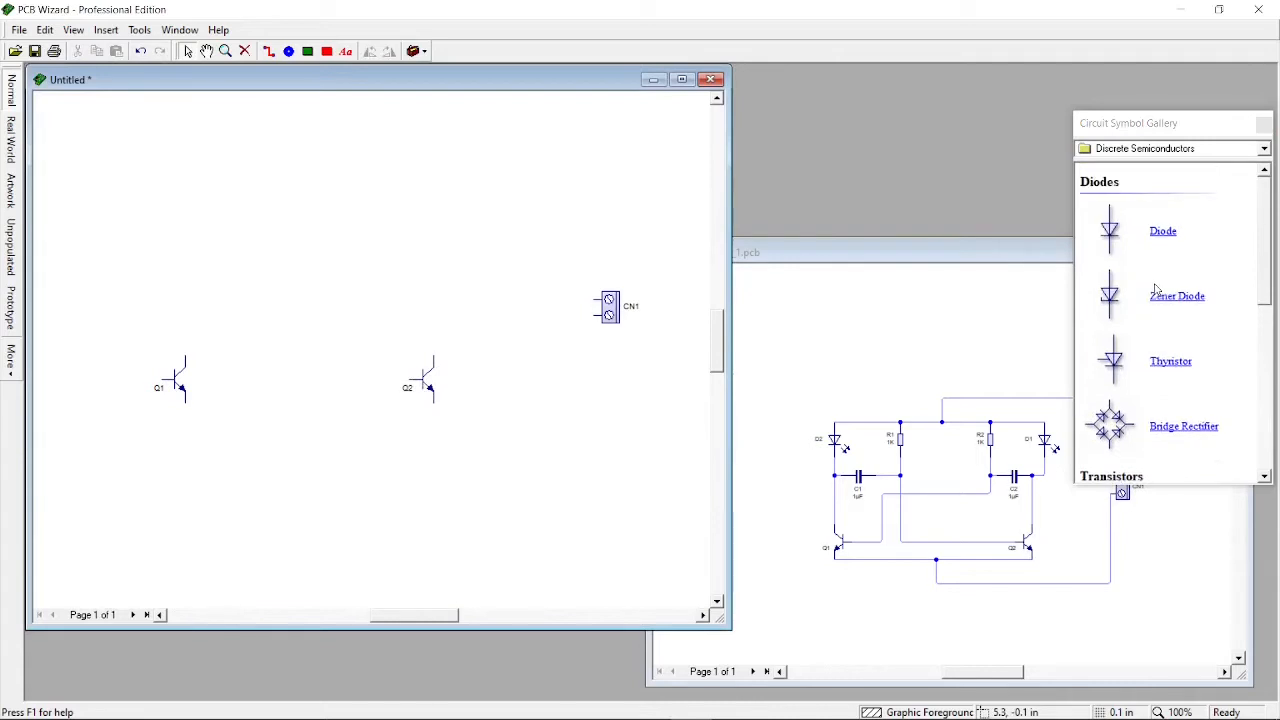
click(1160, 148)
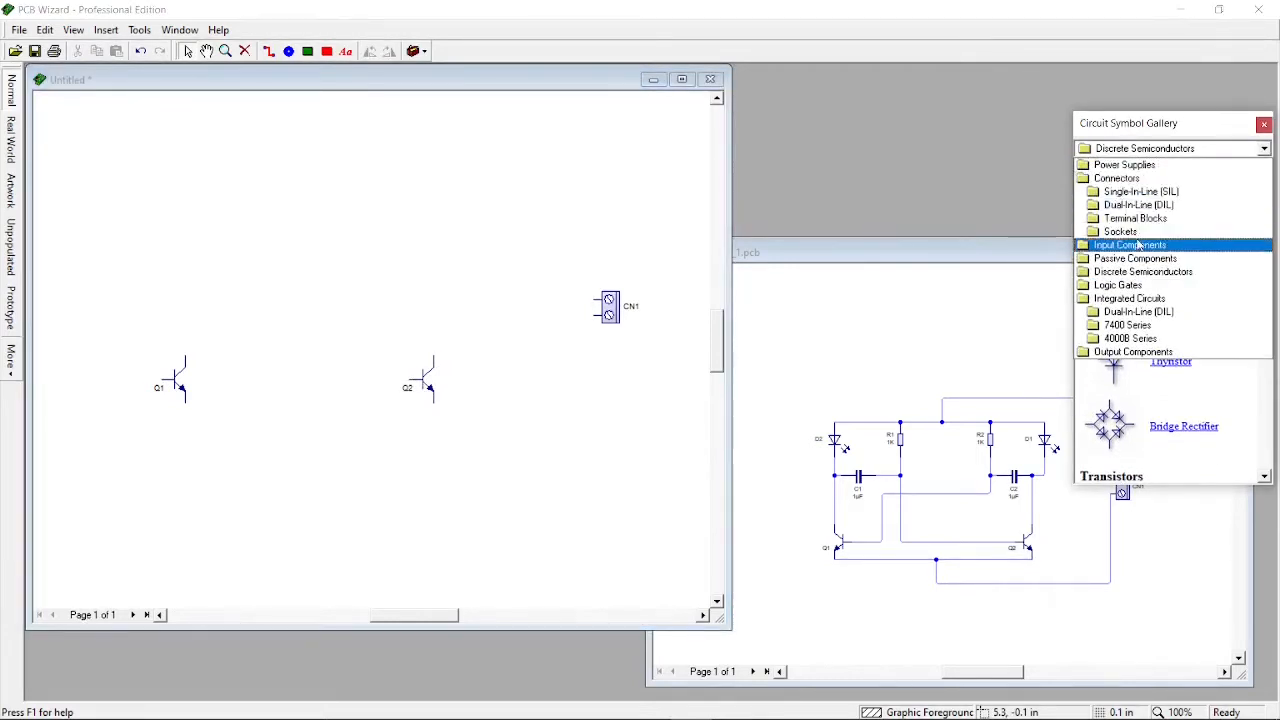
click(1138, 249)
click(1150, 152)
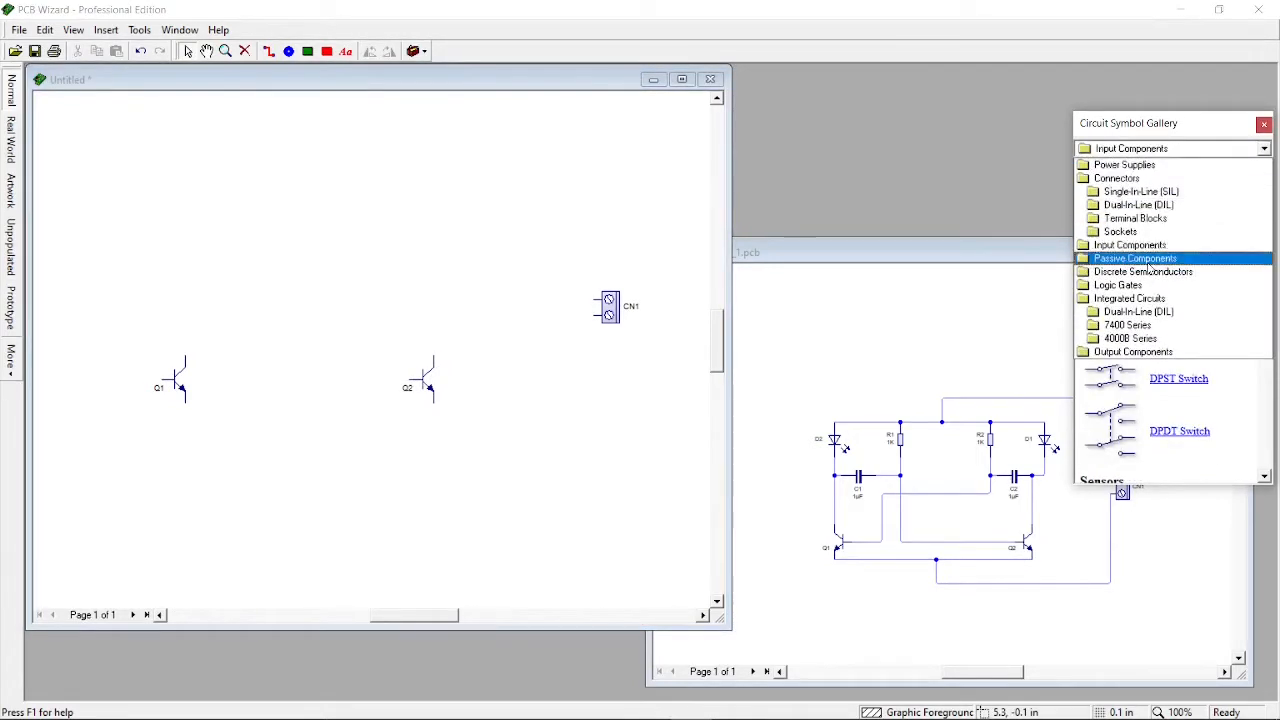
click(1148, 259)
drag(1150, 230, 246, 232)
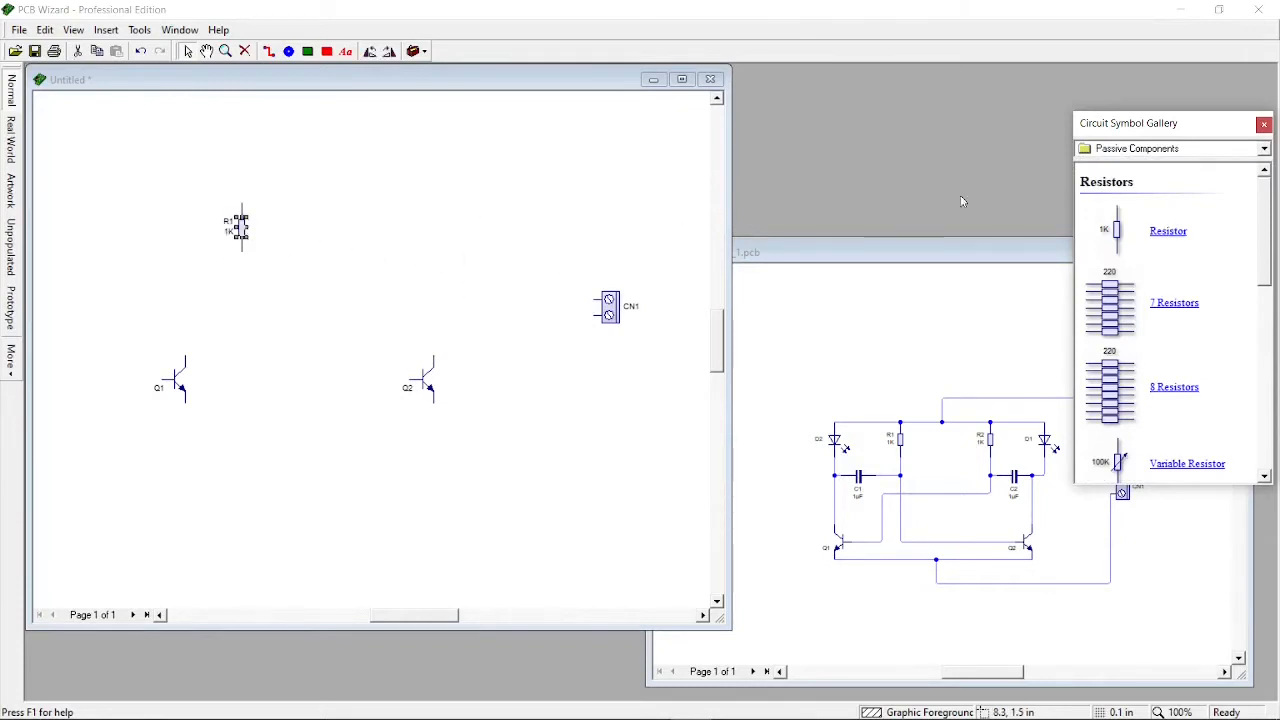
Place a second Resistor above the right transistor, then two Capacitors from Passive Components beneath the resistors
drag(1168, 231, 402, 228)
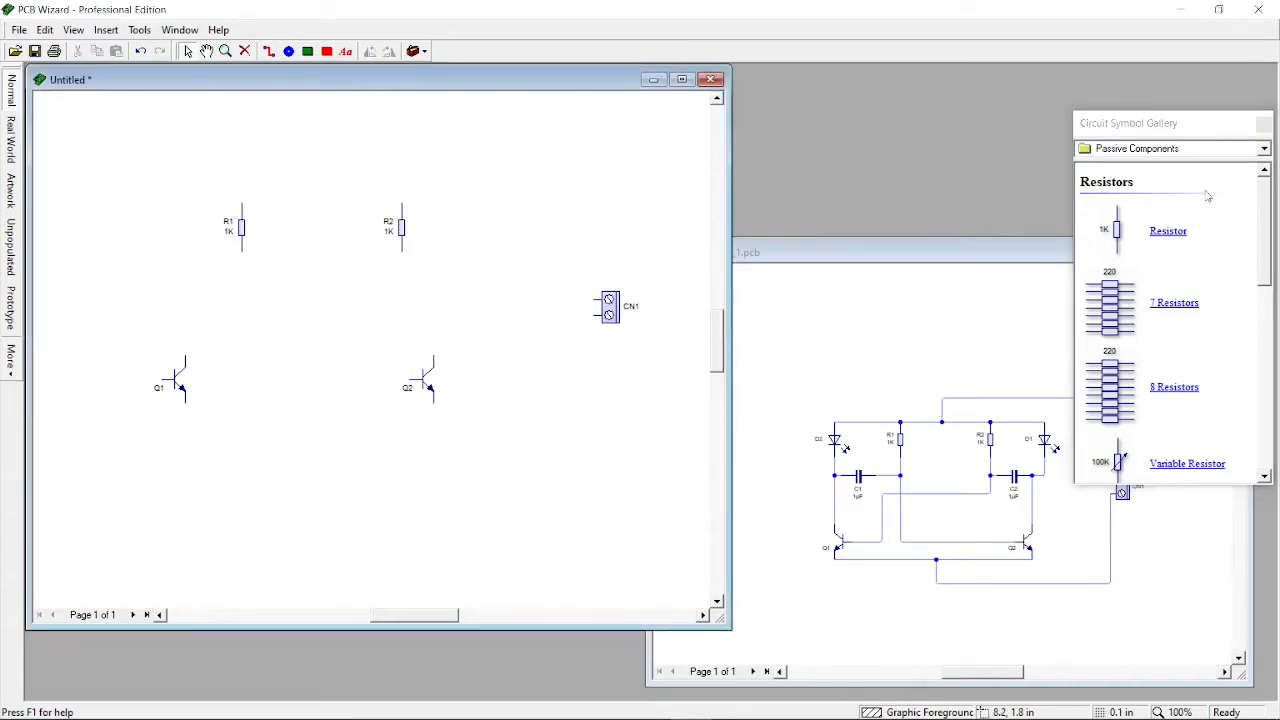
scroll(1148, 287, down, 3)
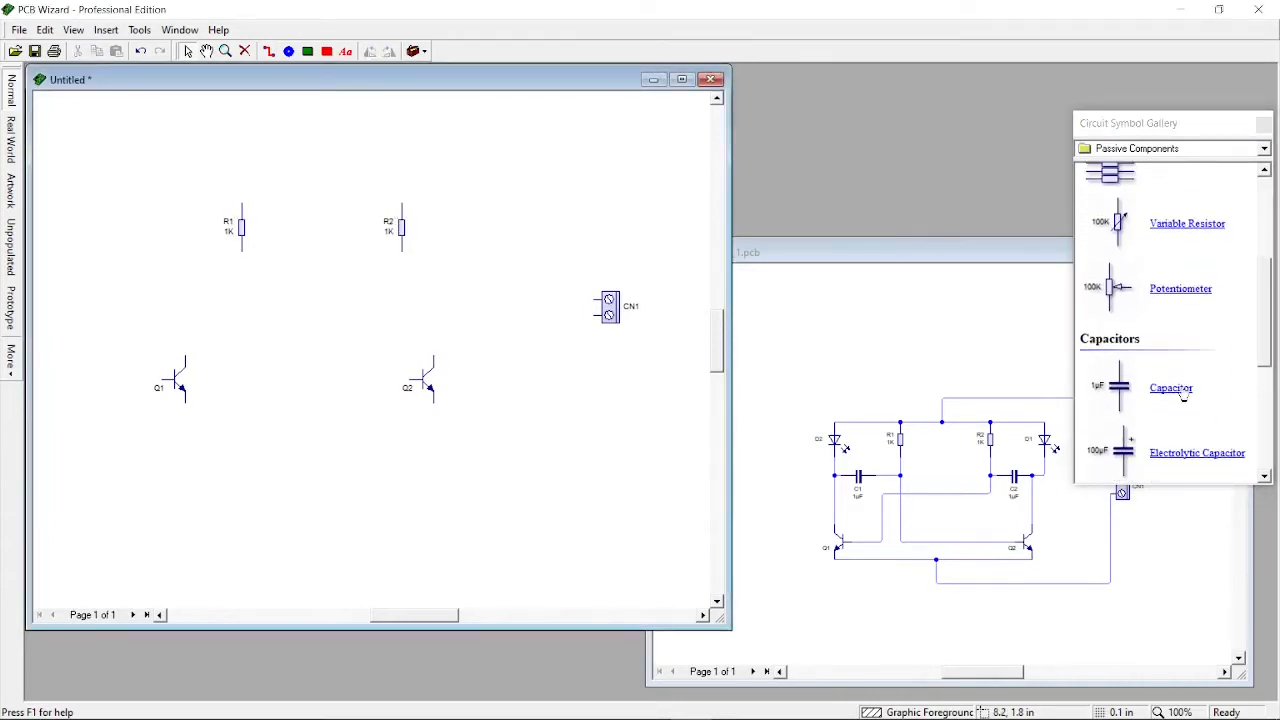
drag(1183, 395, 209, 291)
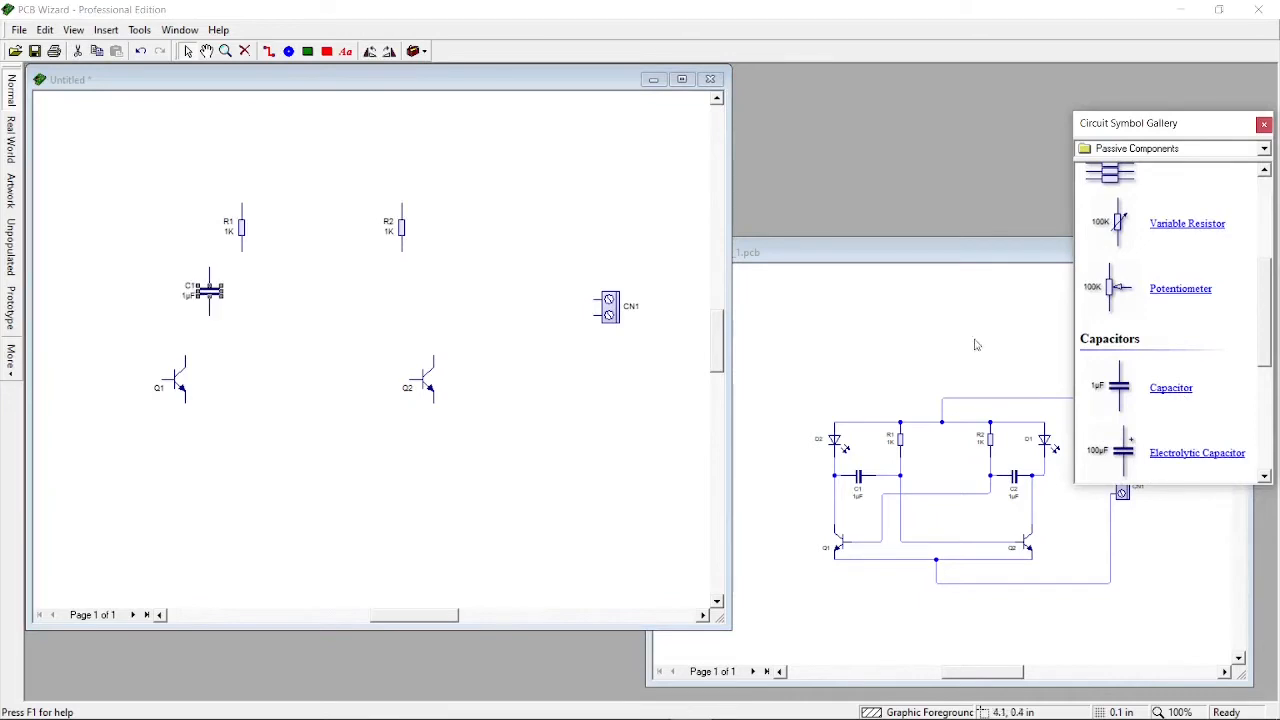
drag(1168, 390, 412, 296)
Place two LEDs from the Output Components category, one right of R2 and one left of R1
click(1191, 153)
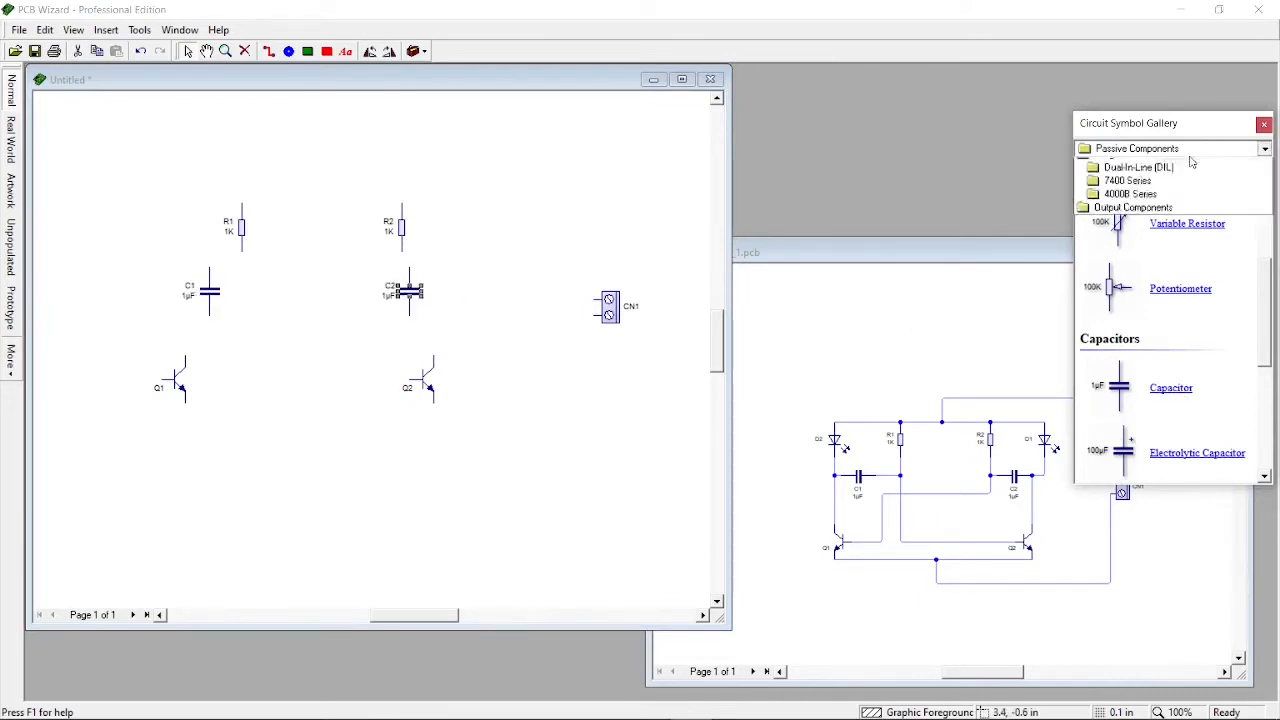
click(1155, 351)
scroll(1155, 350, down, 5)
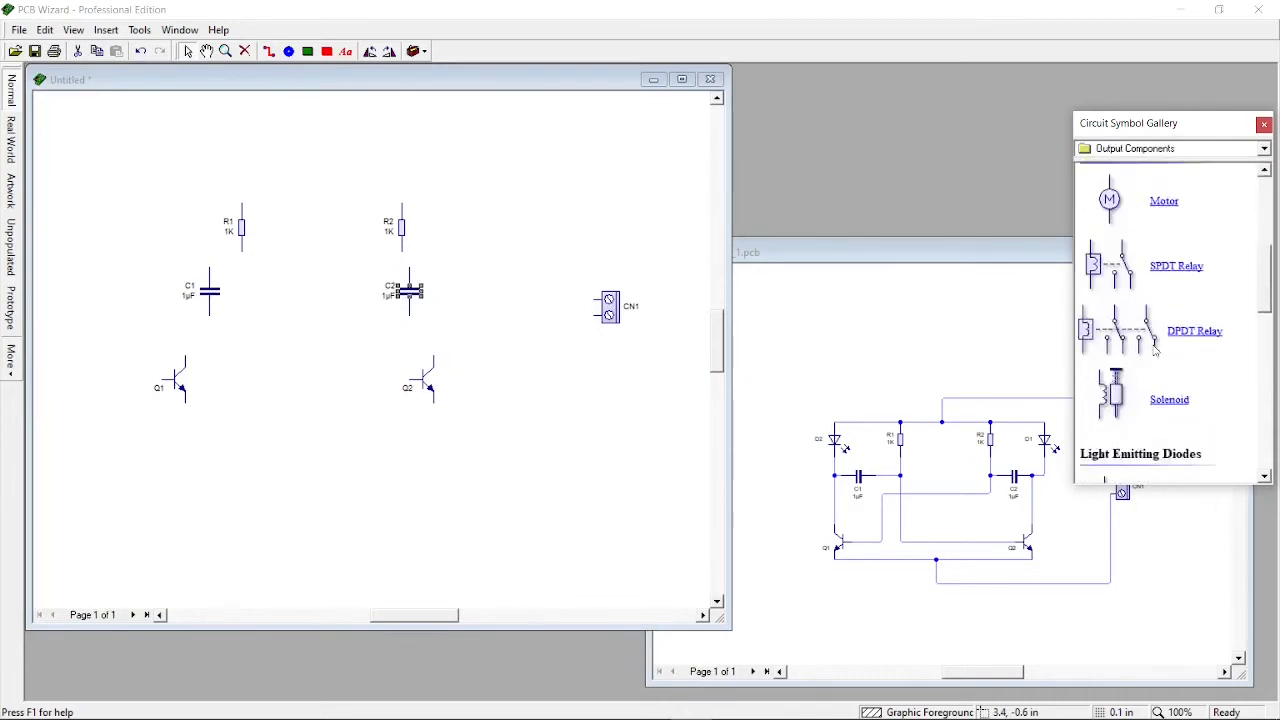
drag(1158, 347, 500, 227)
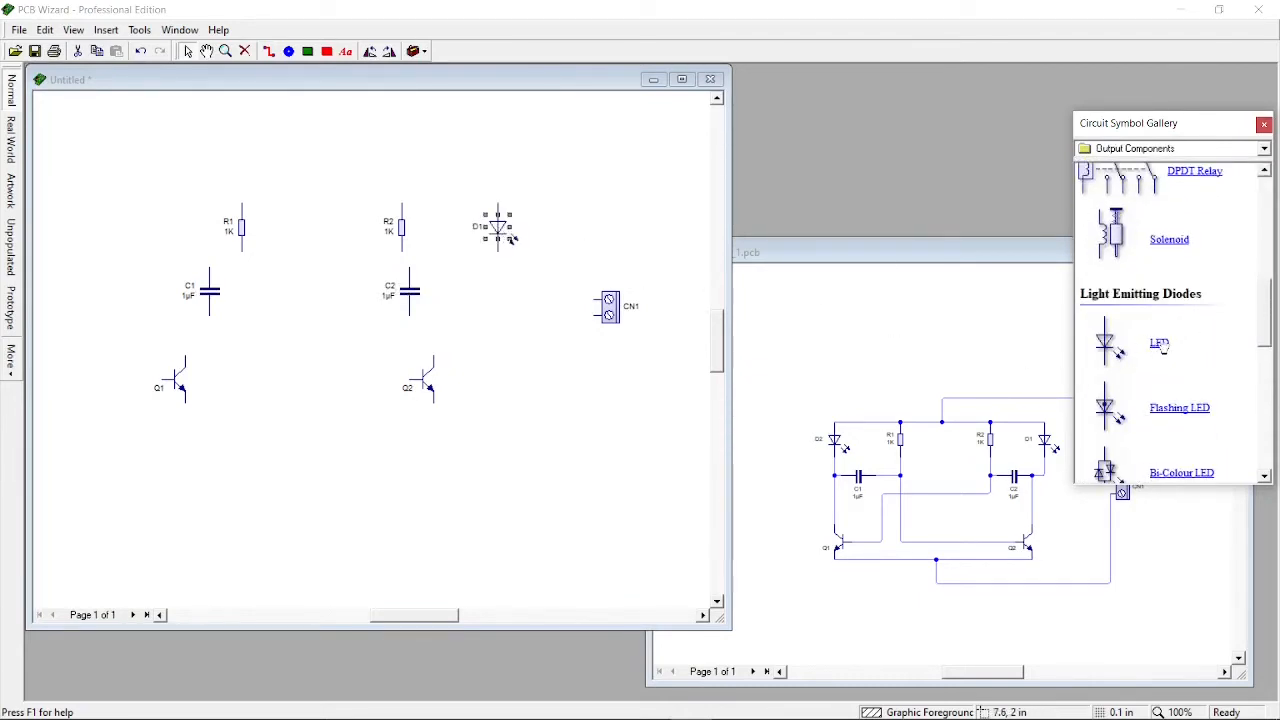
drag(1160, 345, 164, 230)
Rotate capacitor C2 clockwise to horizontal and move it right, below between R2 and D1
click(415, 300)
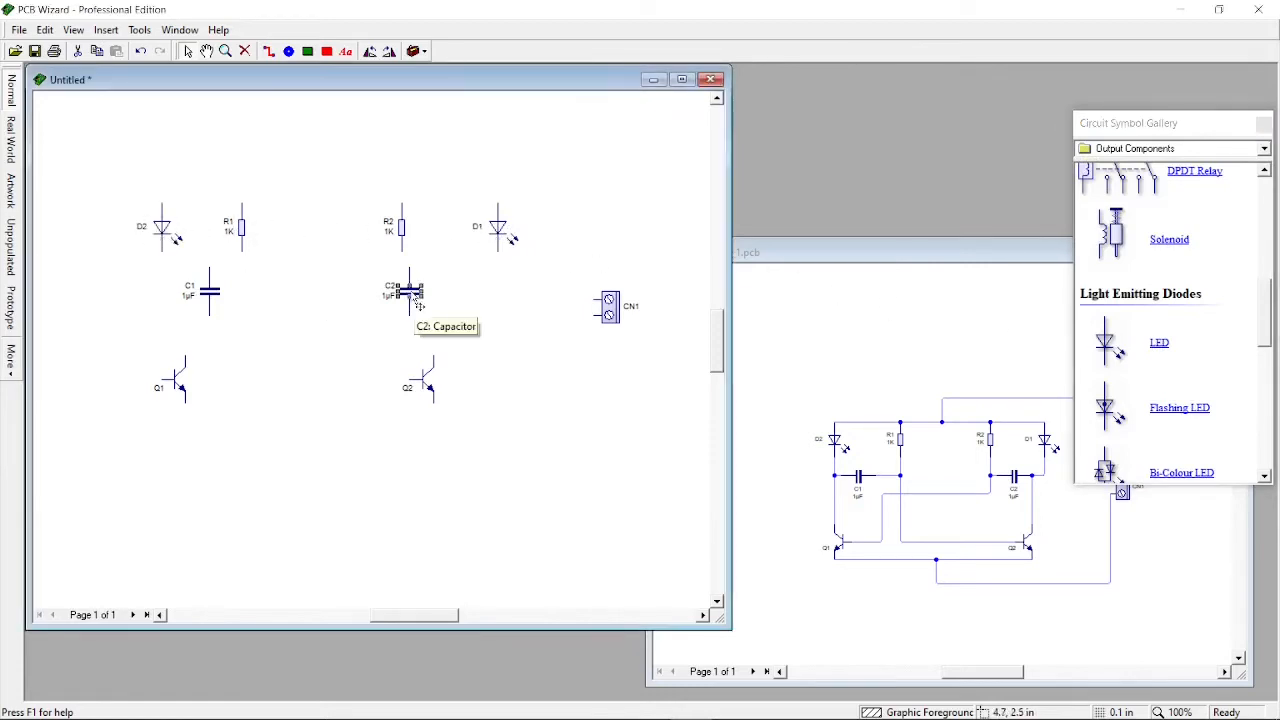
right_click(411, 296)
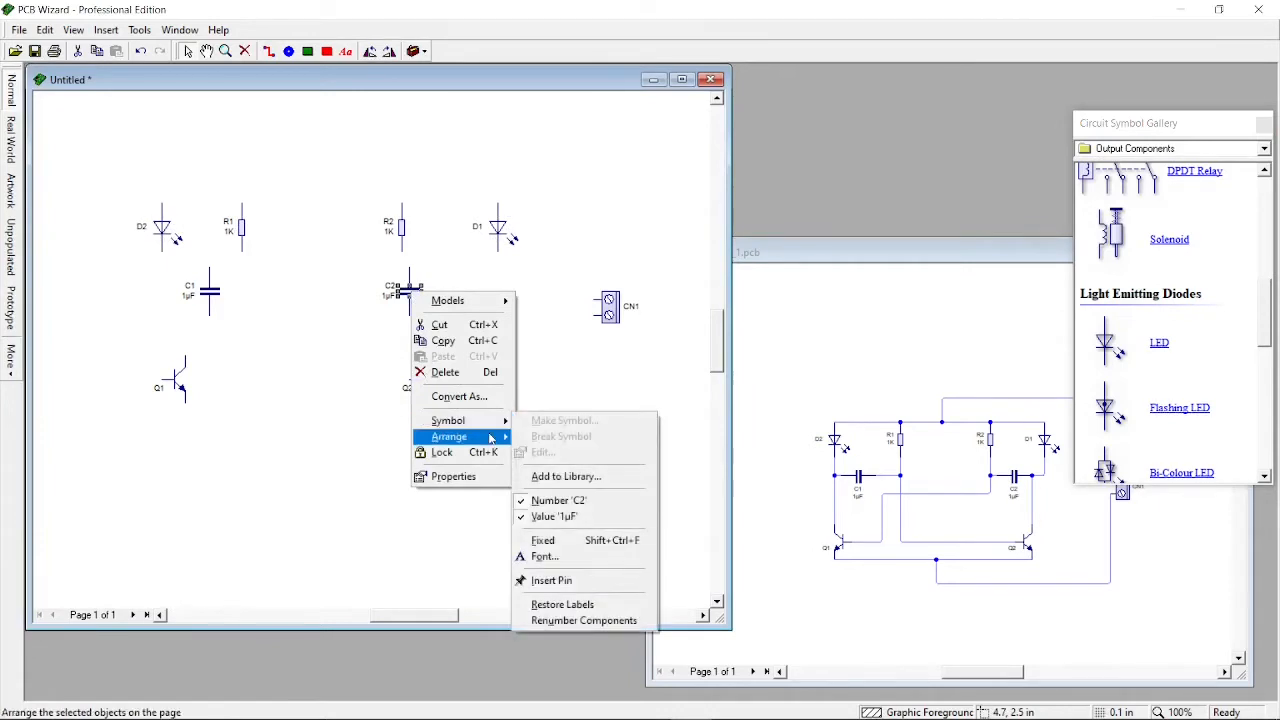
mouse_move(485, 437)
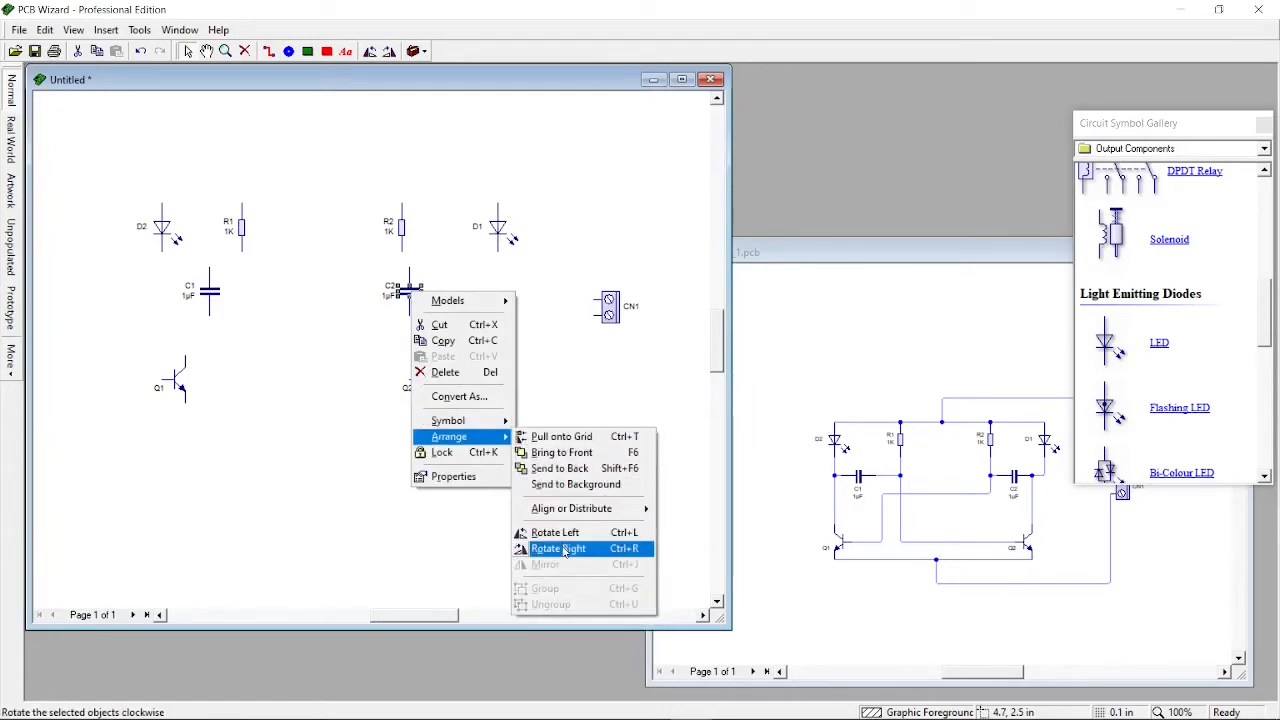
click(566, 323)
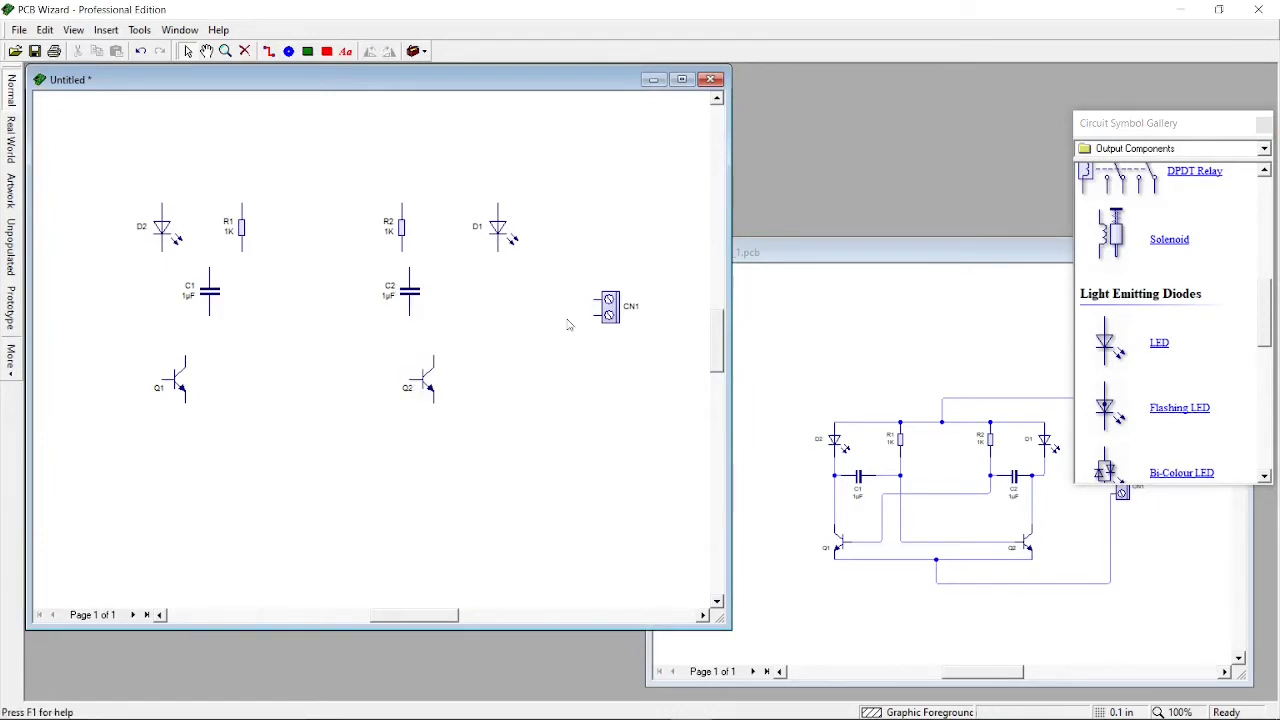
click(409, 303)
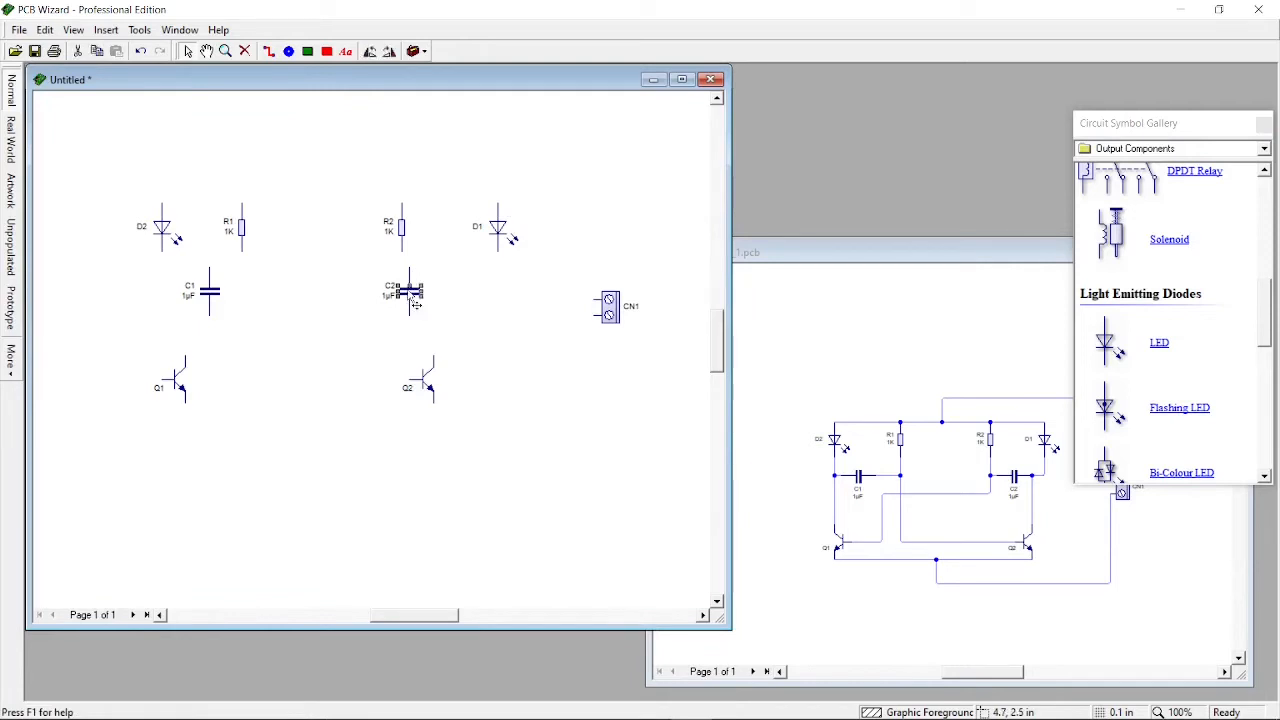
click(389, 51)
drag(413, 305, 461, 305)
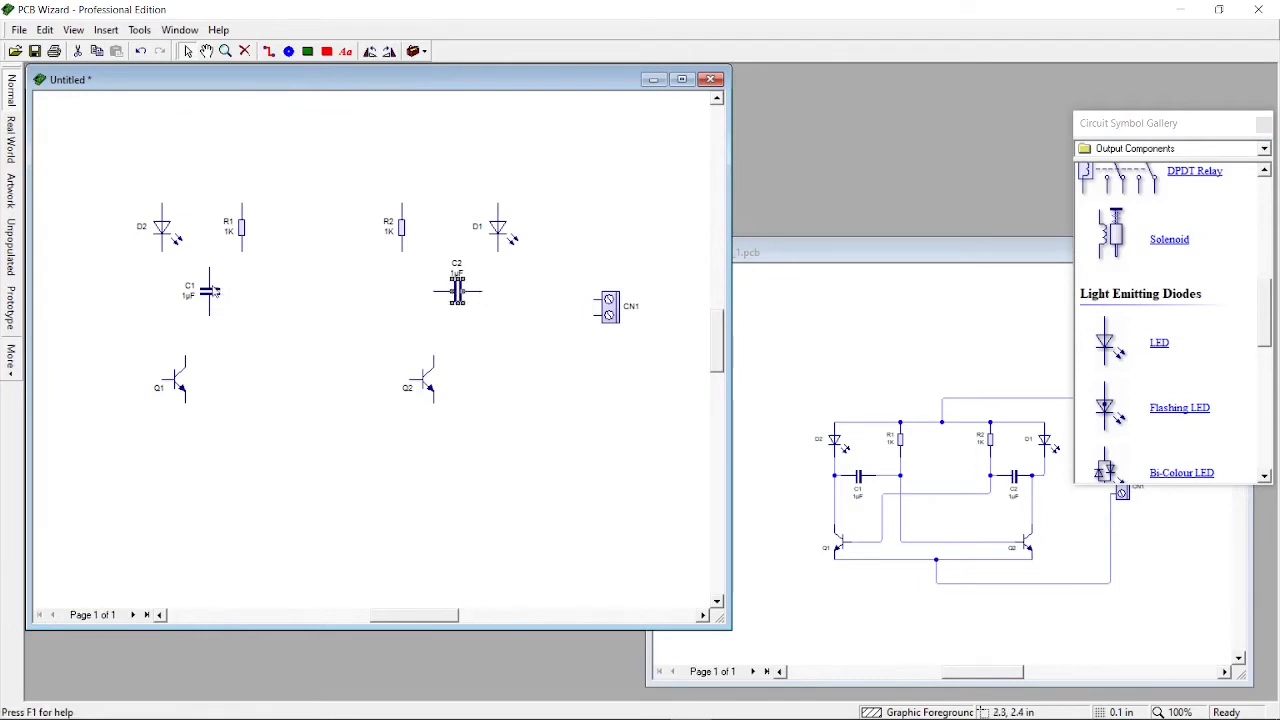
Rotate capacitor C1 clockwise to horizontal and nudge both capacitors slightly up beneath the resistors
click(211, 291)
click(391, 52)
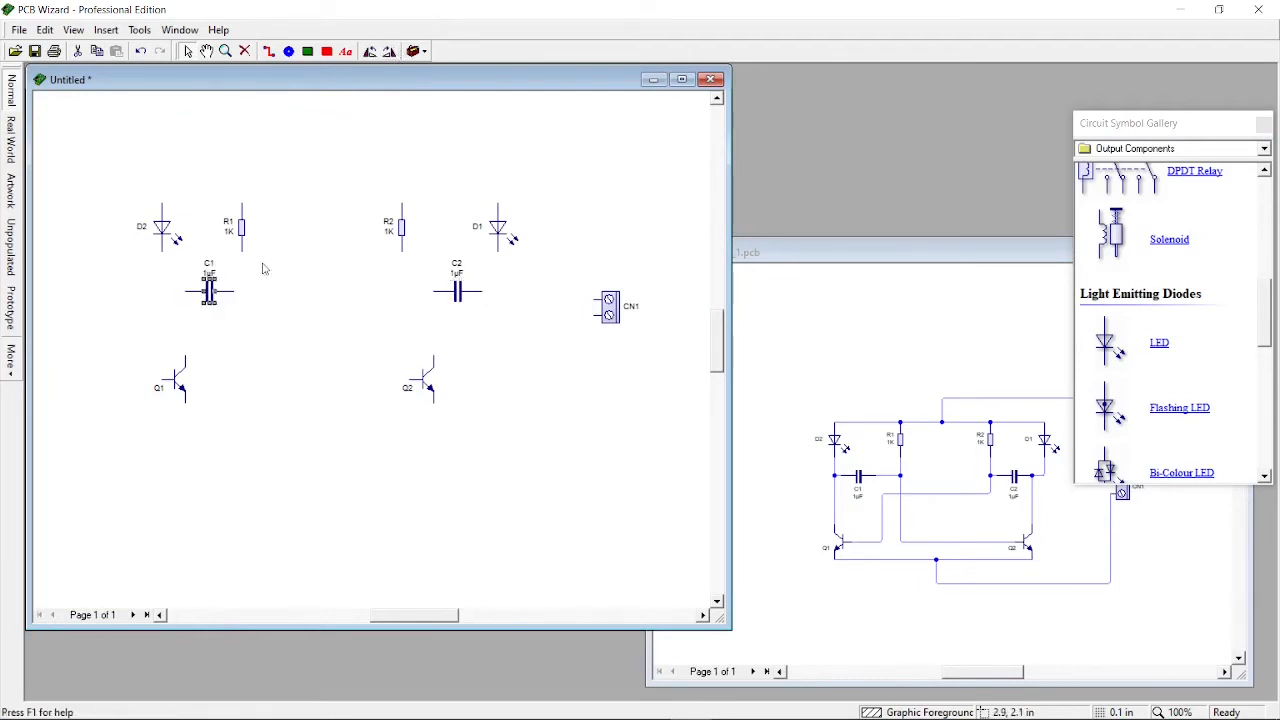
drag(207, 286, 199, 278)
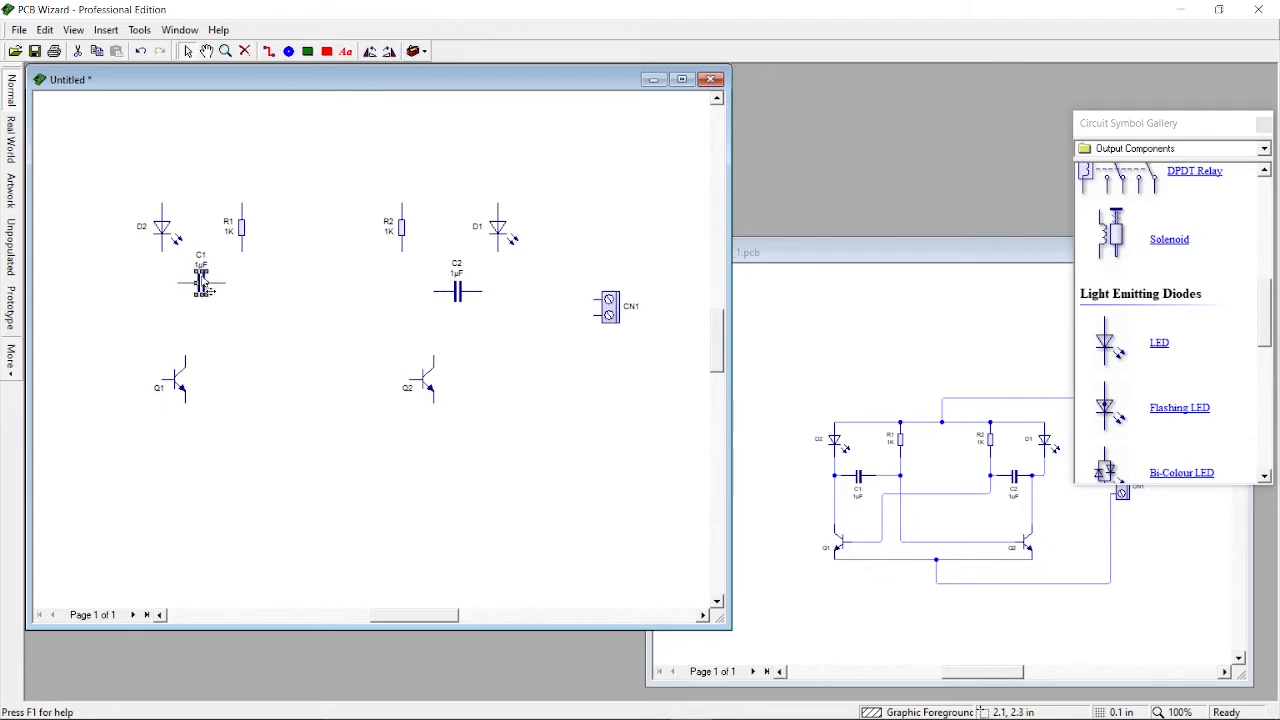
click(458, 293)
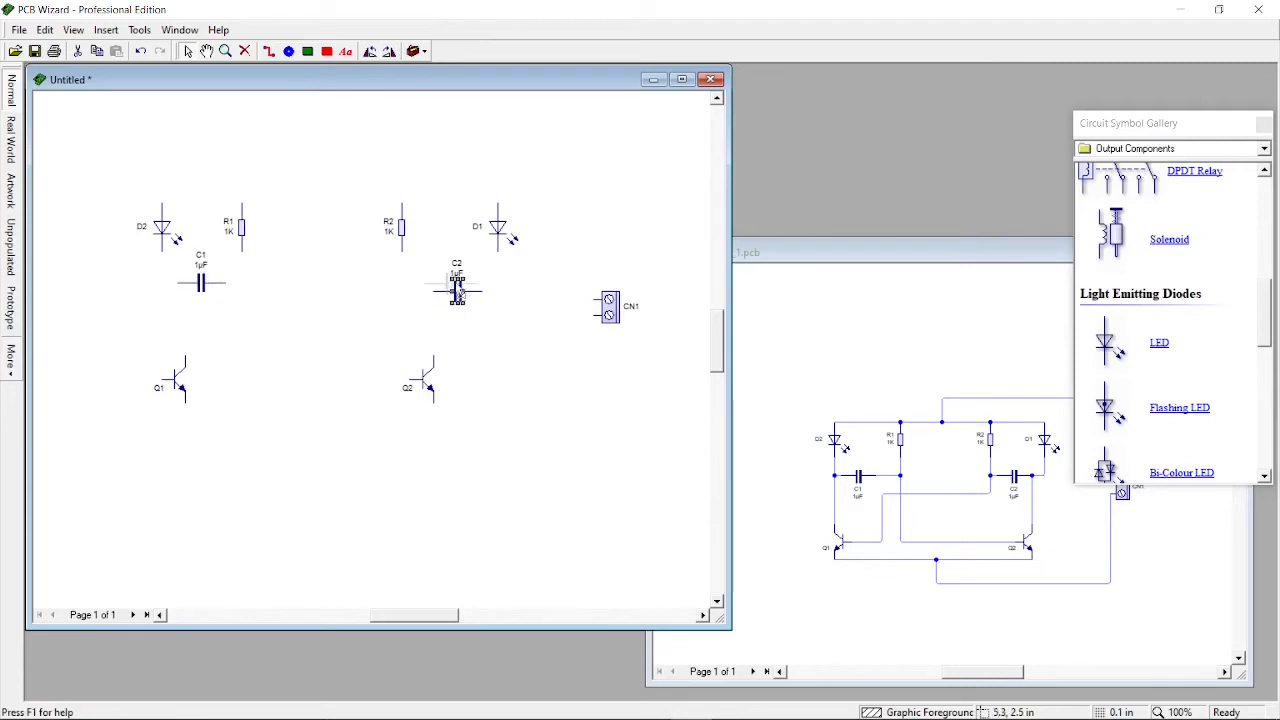
drag(460, 294, 453, 287)
click(482, 304)
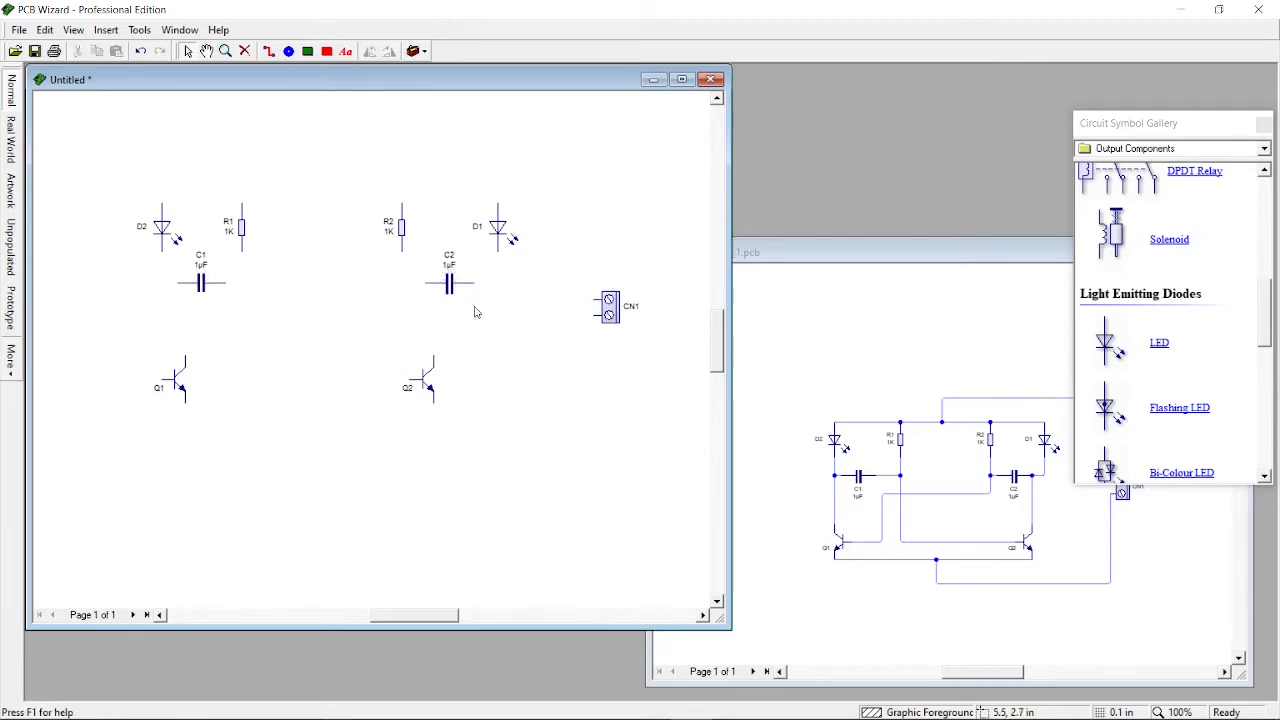
Mirror transistor Q1
right_click(181, 377)
mouse_move(251, 513)
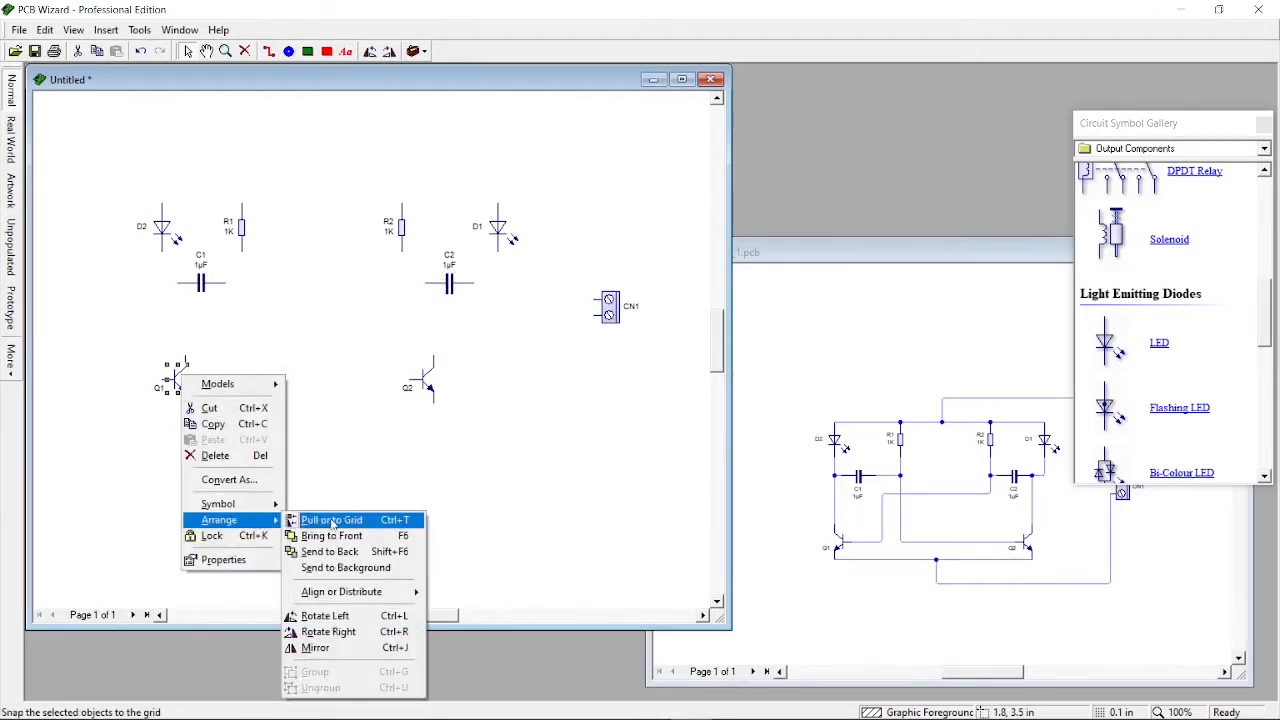
click(362, 652)
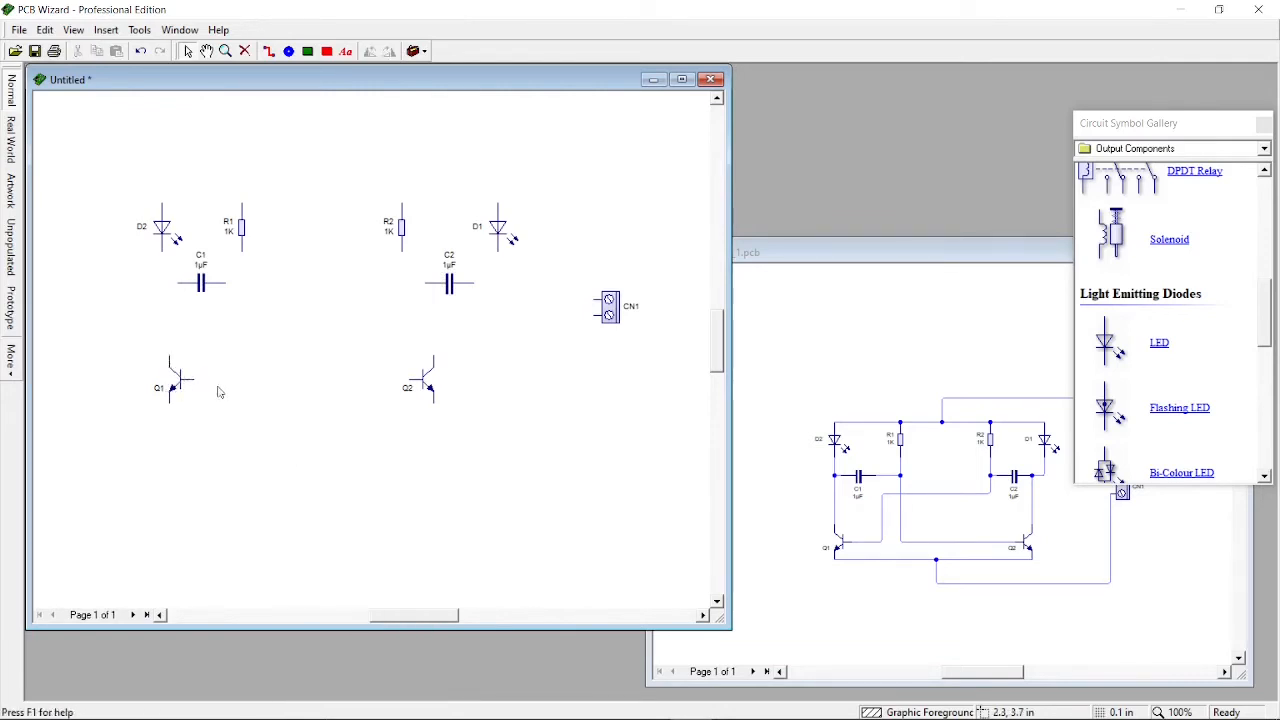
Move transistor Q2 right so it sits beneath capacitor C2
click(412, 386)
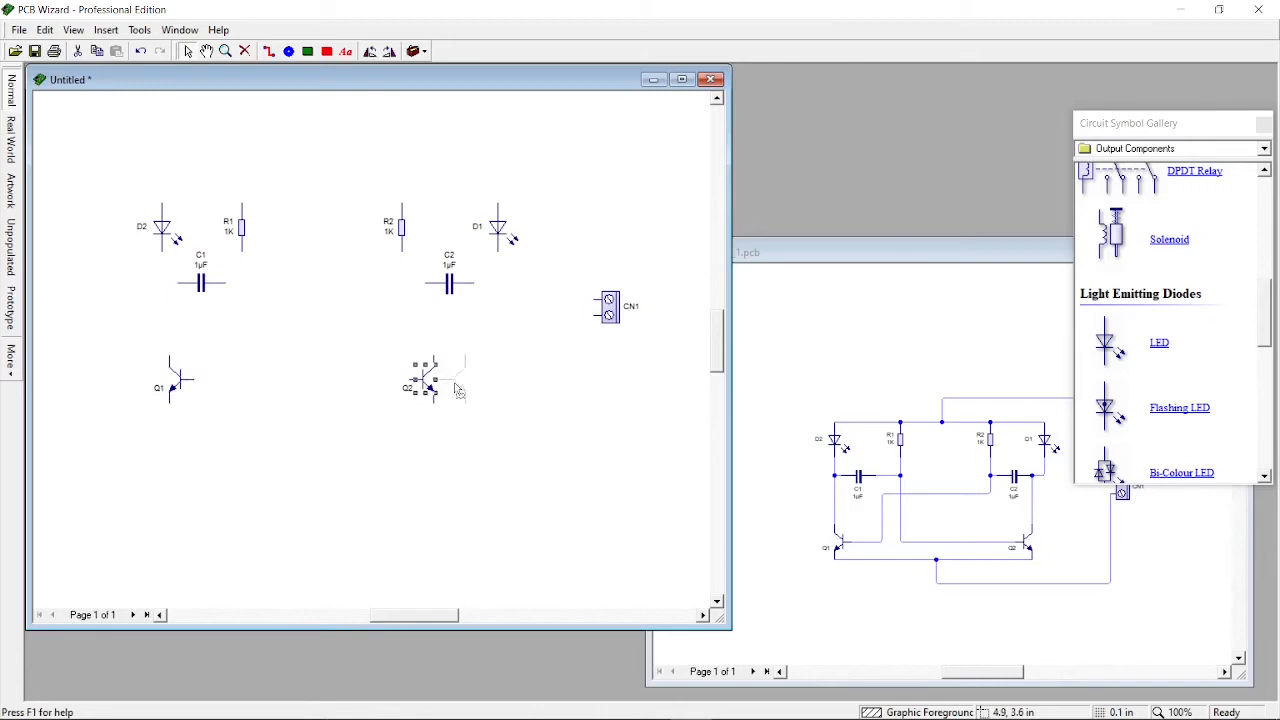
drag(475, 395, 474, 394)
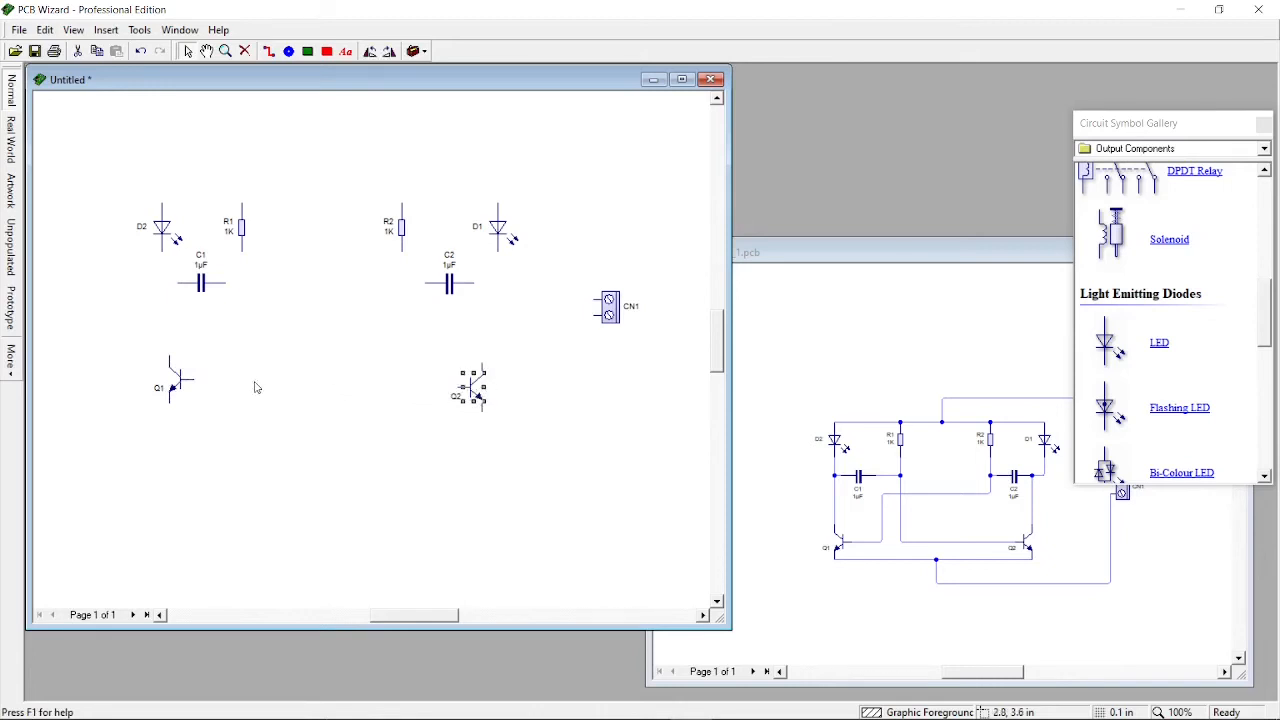
click(189, 387)
click(275, 415)
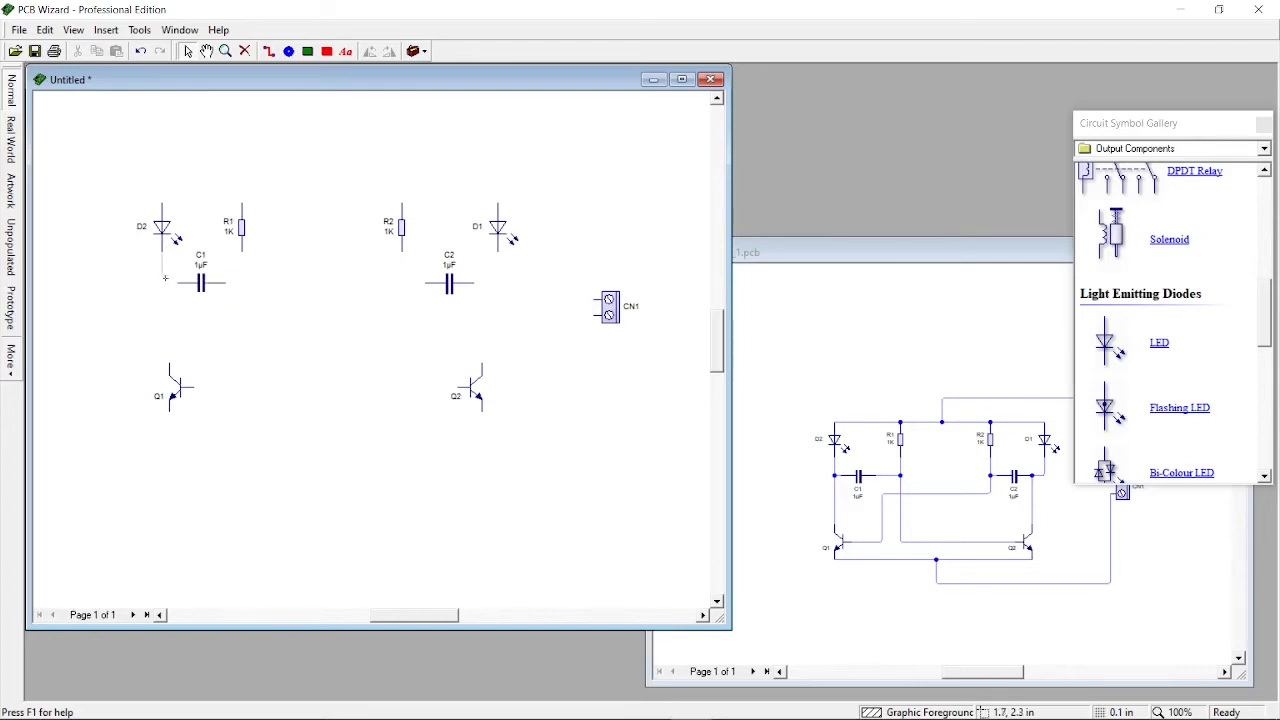
Wire C1's left end to D2's lower pin and its right end to R1's lower pin
click(178, 283)
click(224, 283)
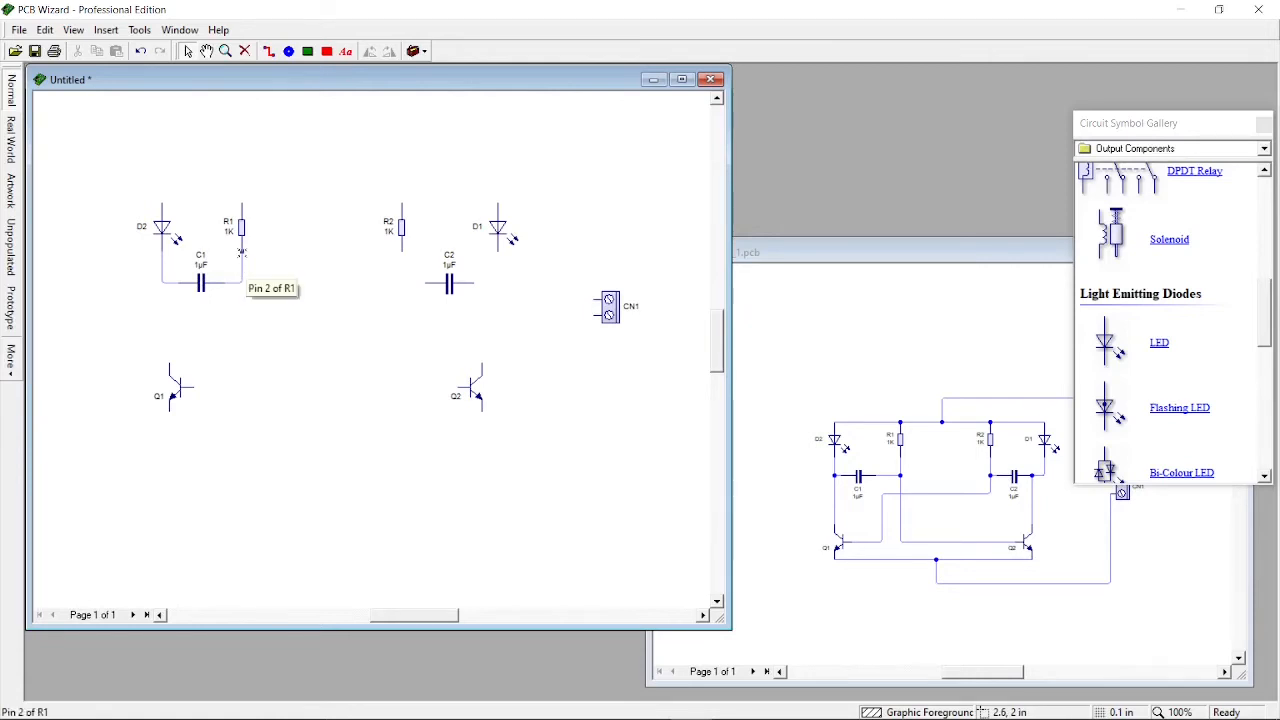
click(241, 253)
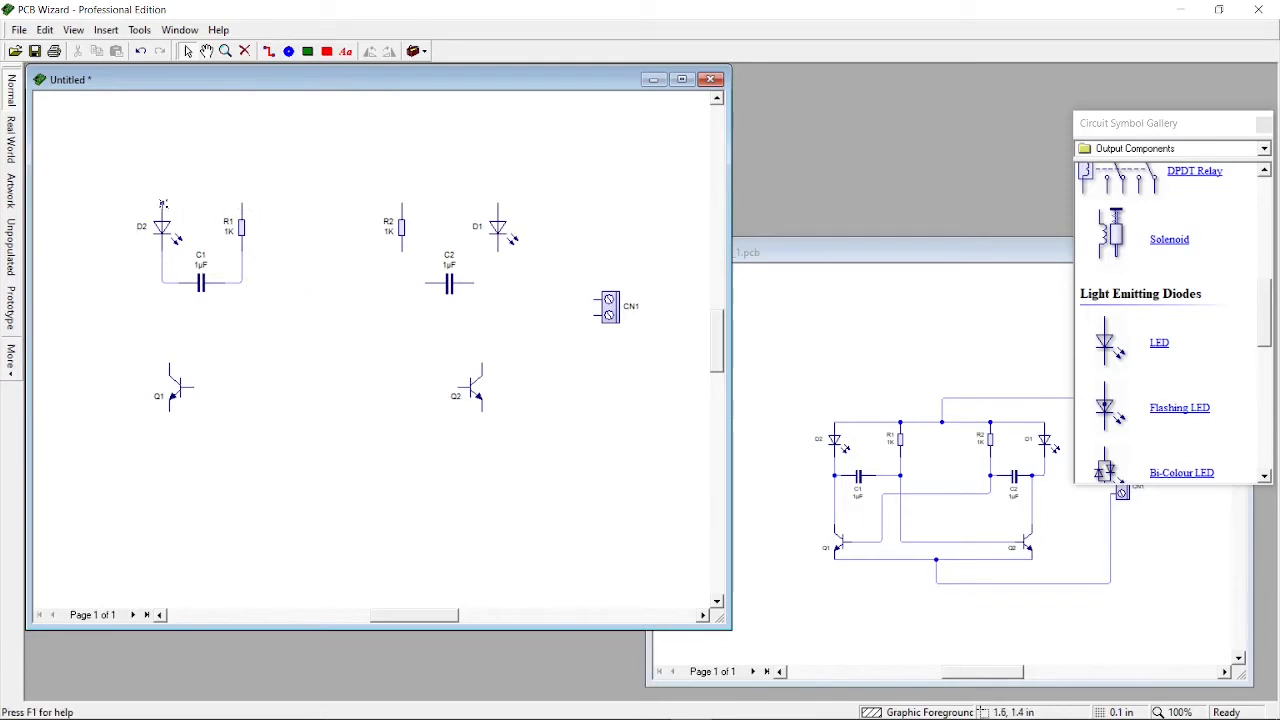
Wire a top rail joining D2, R1, R2 and D1, and connect C2 between R2 and D1
drag(240, 203, 498, 203)
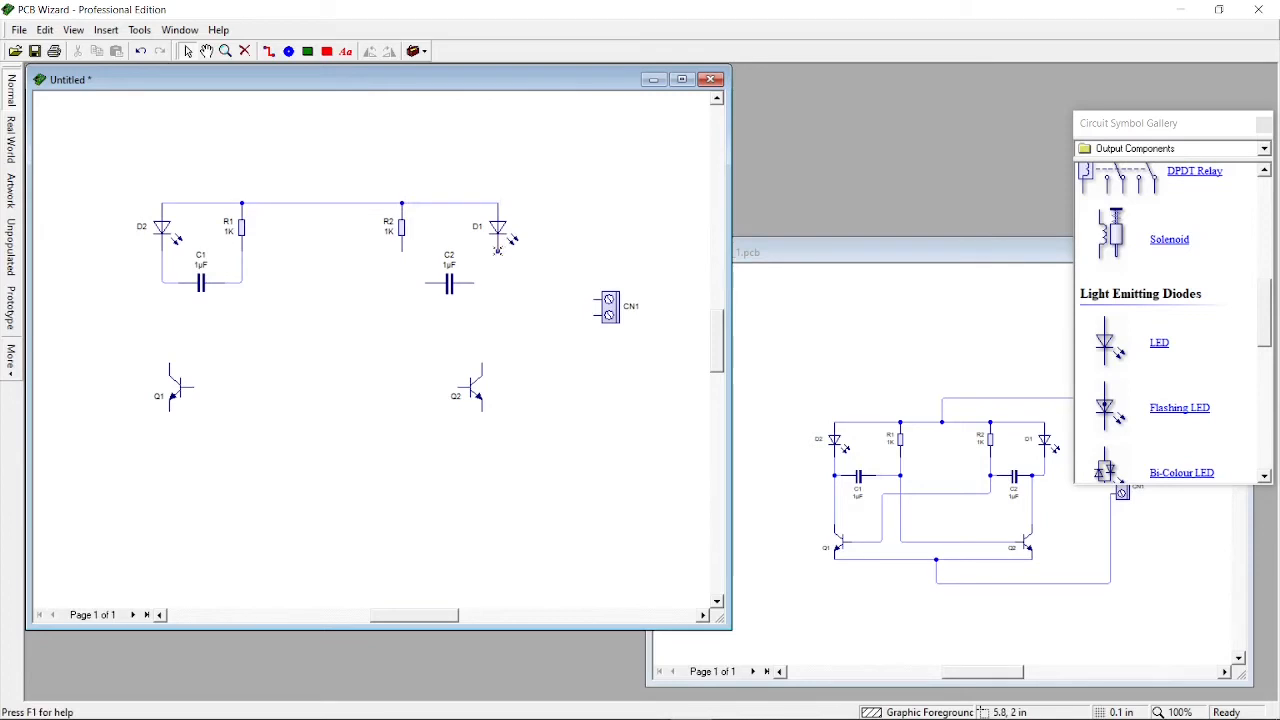
drag(474, 282, 474, 283)
drag(402, 251, 426, 283)
Wire Q2's base to the R1/C1 junction and Q1's base to the R2/C2 junction
drag(456, 388, 242, 284)
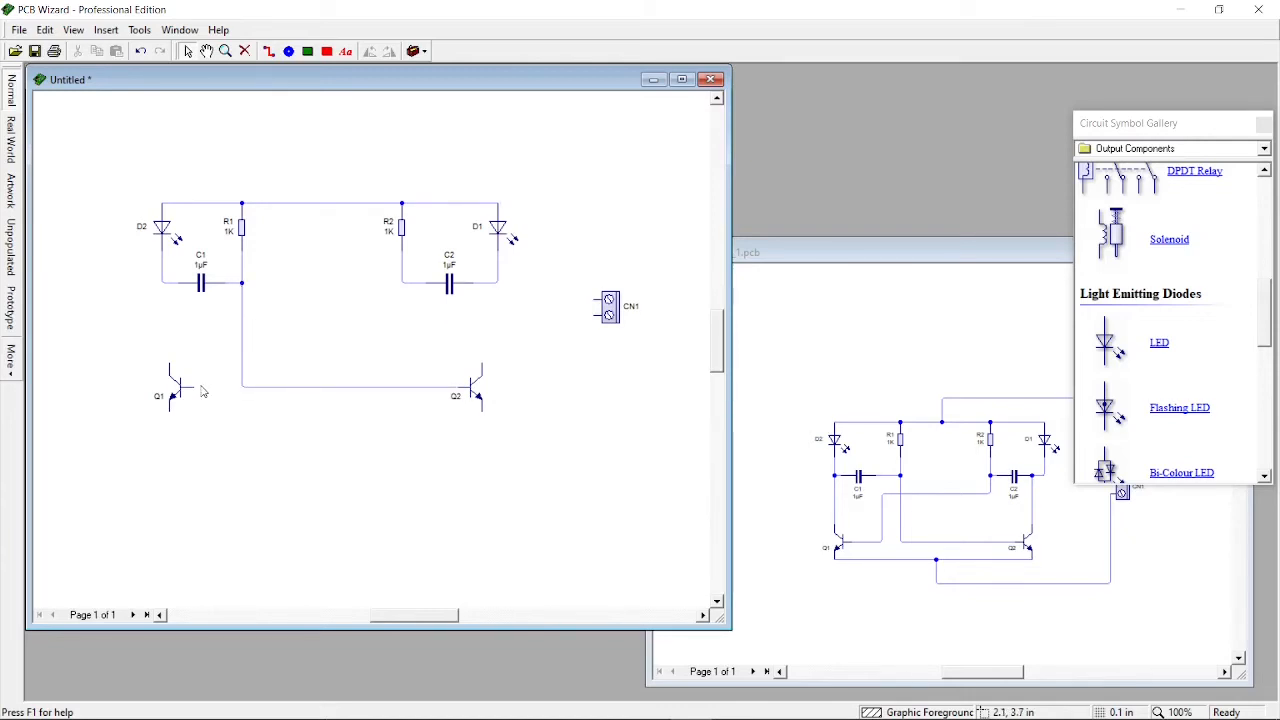
drag(182, 386, 220, 334)
drag(220, 334, 225, 331)
drag(228, 330, 403, 278)
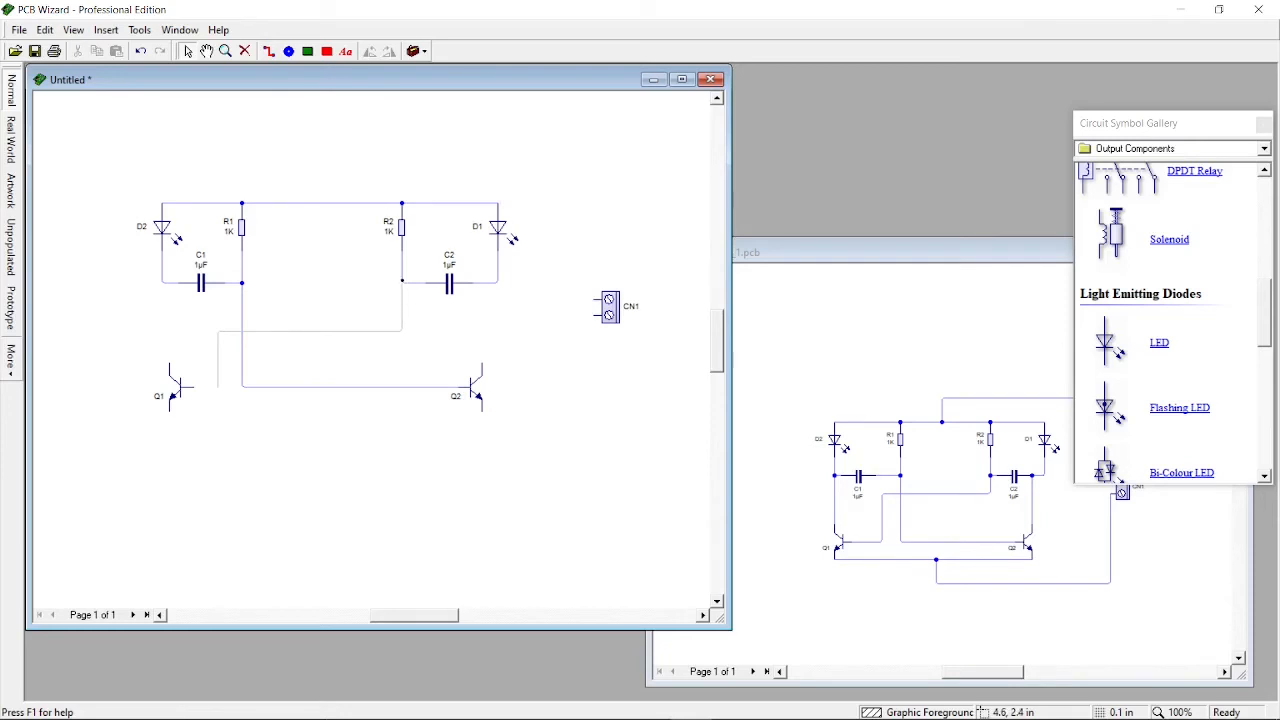
drag(402, 280, 402, 281)
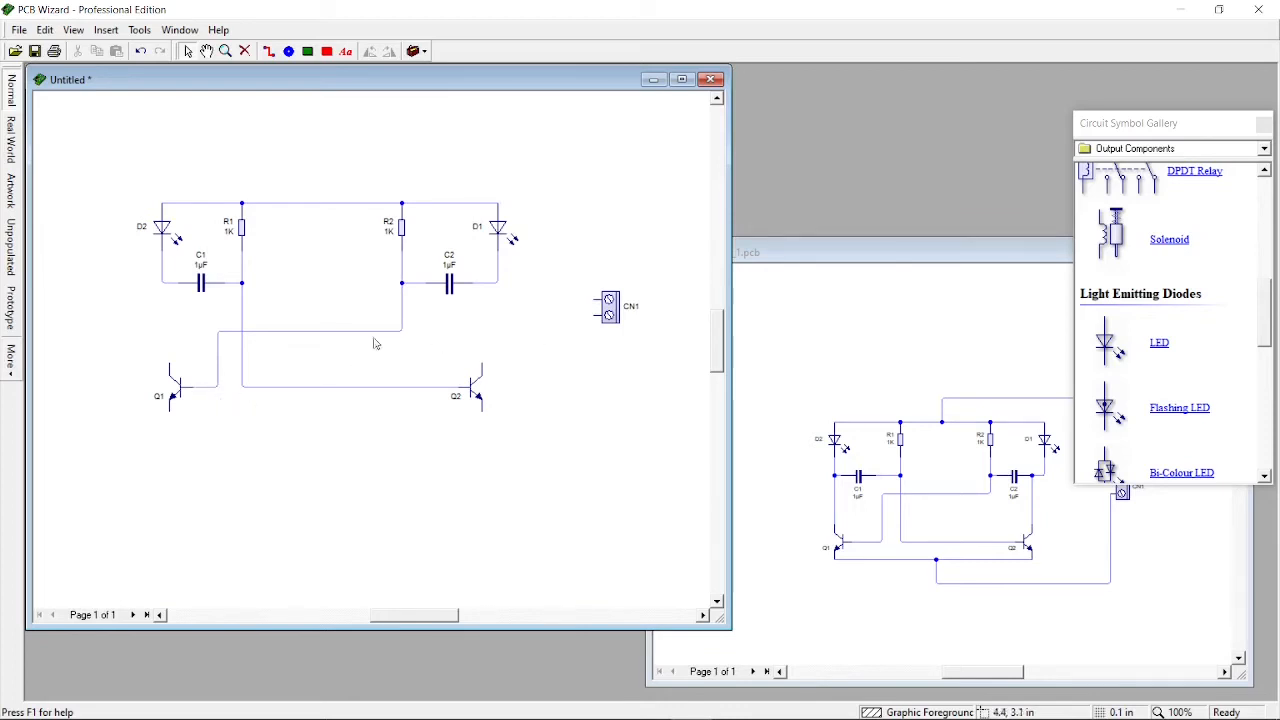
Reshape the two base wires into straight diagonal lines crossing between the transistors
click(330, 331)
drag(219, 332, 323, 355)
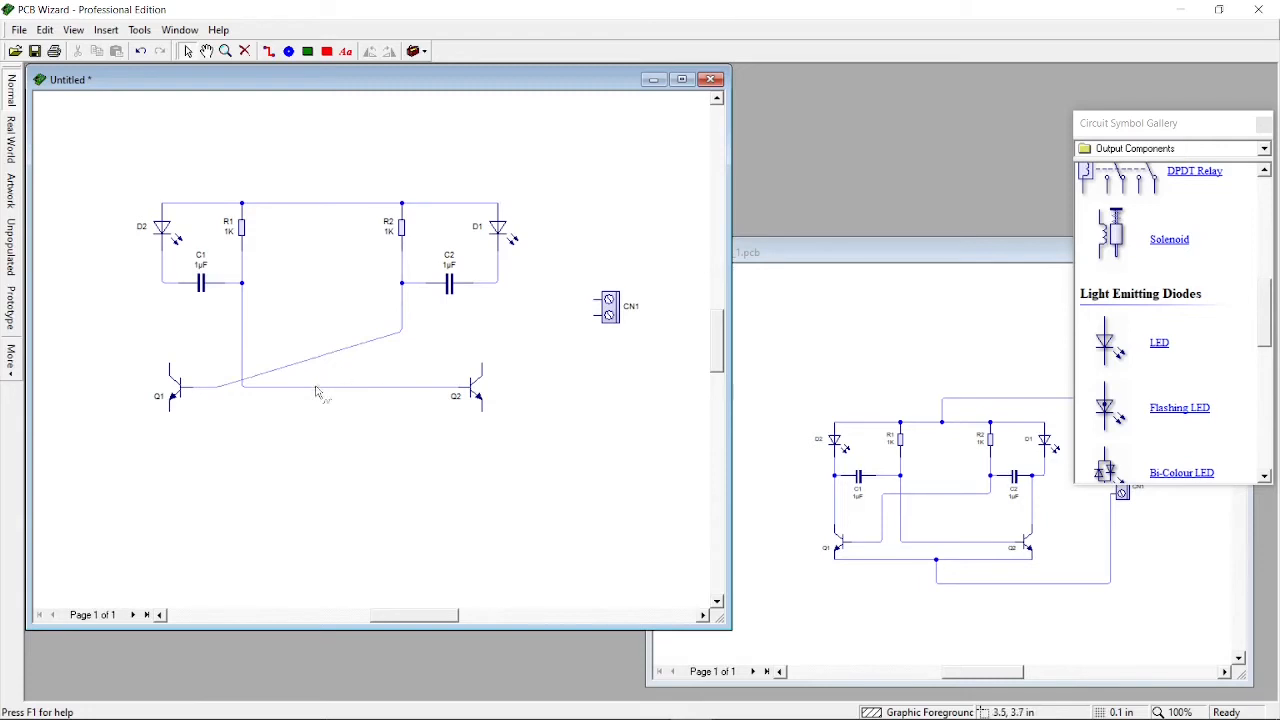
click(272, 386)
drag(242, 386, 345, 340)
click(367, 382)
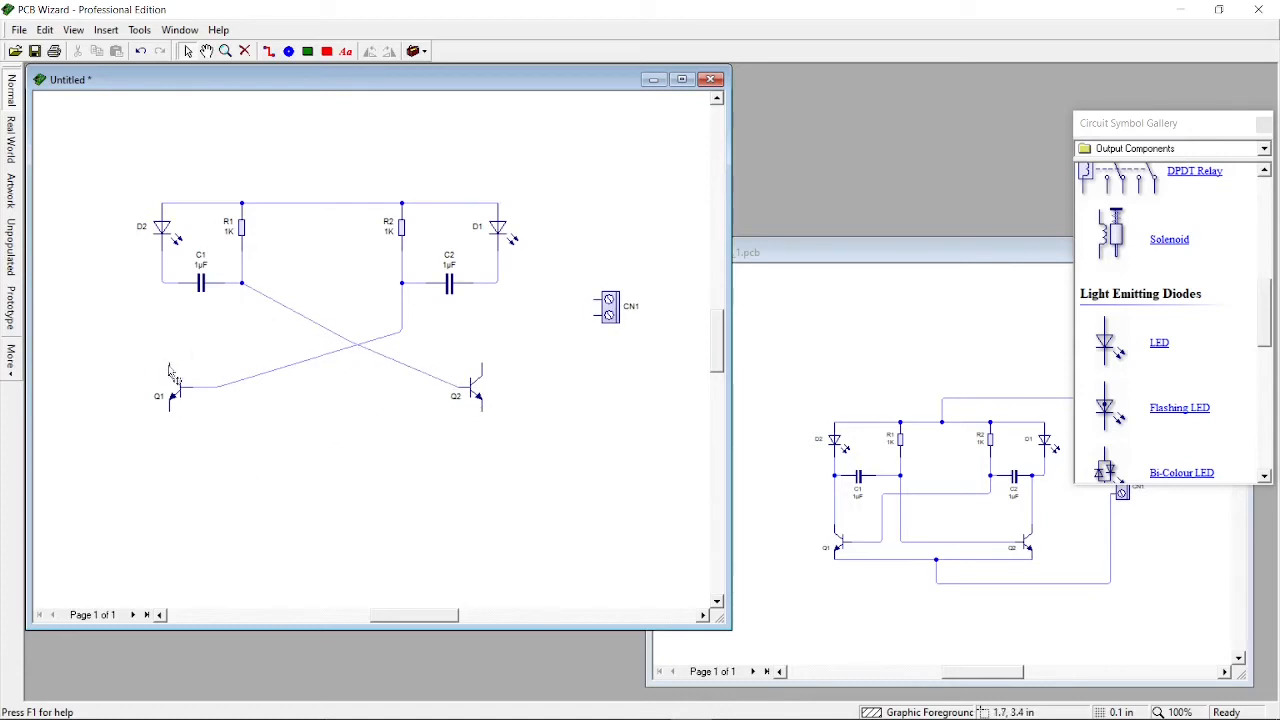
Wire both transistor collectors up to the LED/capacitor nodes and join the two emitters together
drag(169, 364, 169, 283)
drag(167, 411, 483, 409)
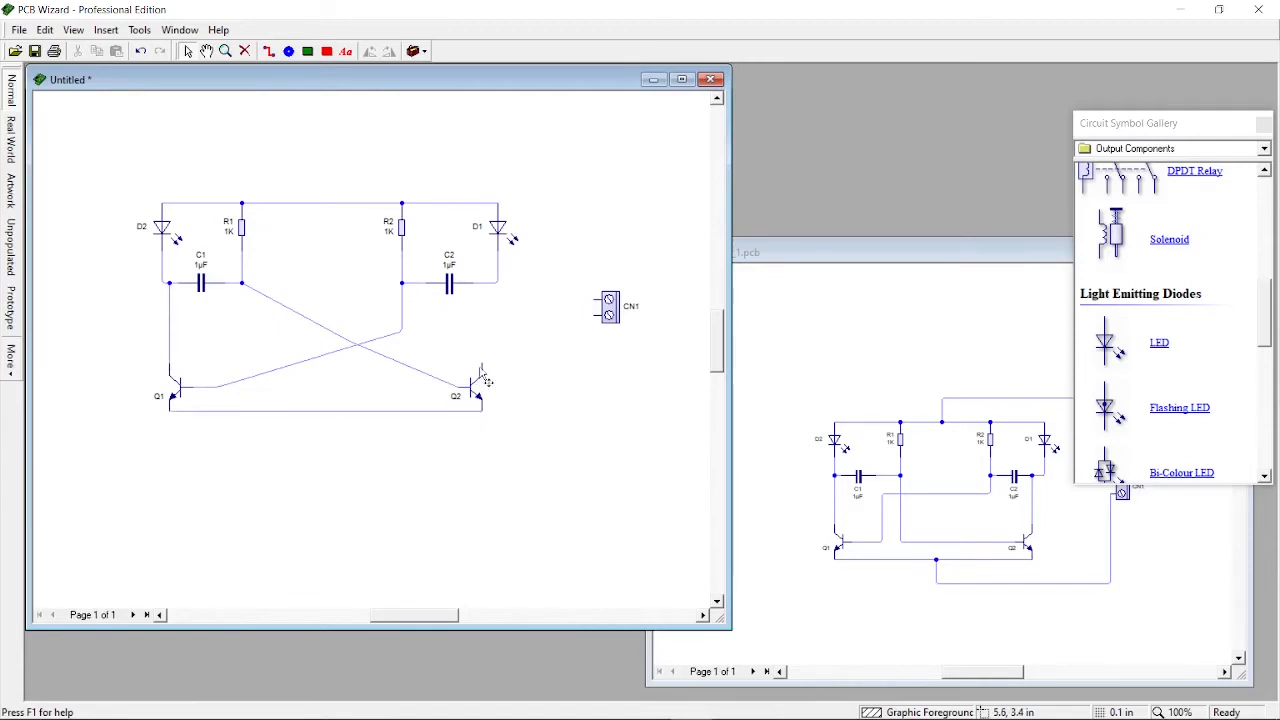
mouse_move(481, 362)
mouse_down()
mouse_move(498, 283)
mouse_move(481, 287)
mouse_move(482, 366)
mouse_up()
Wire the top rail over to the upper pin of terminal block CN1
click(320, 204)
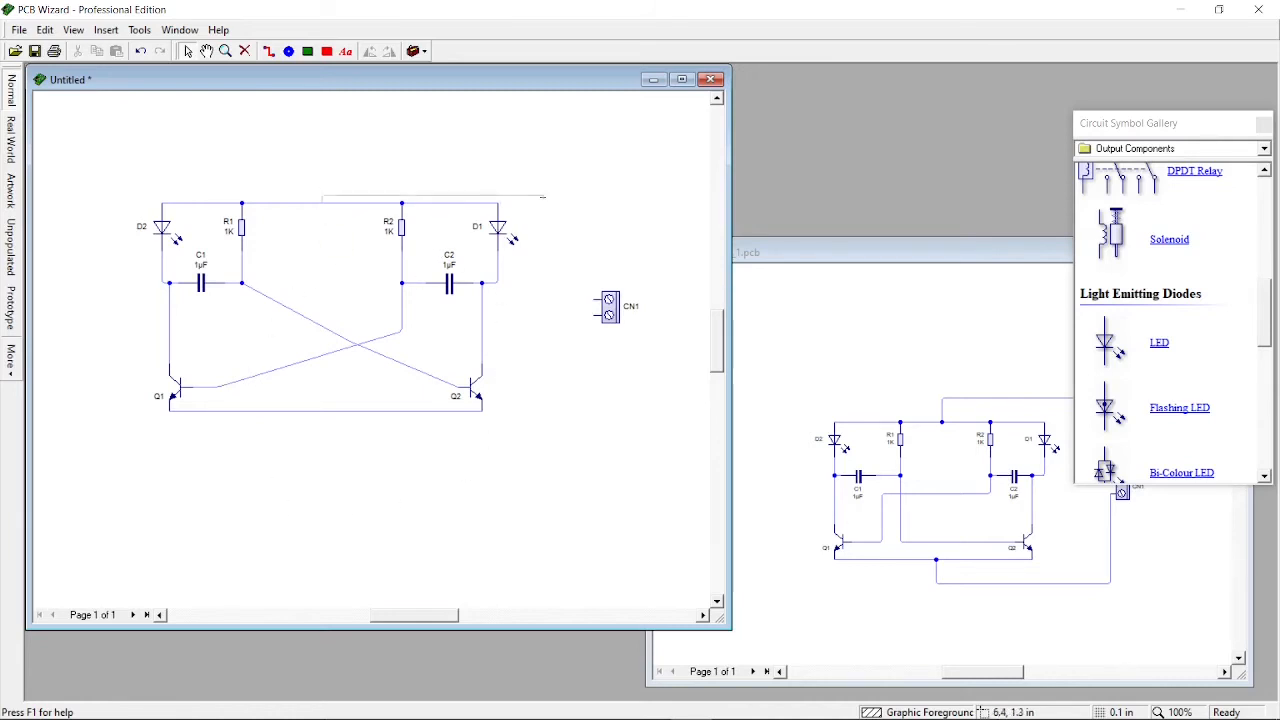
click(545, 172)
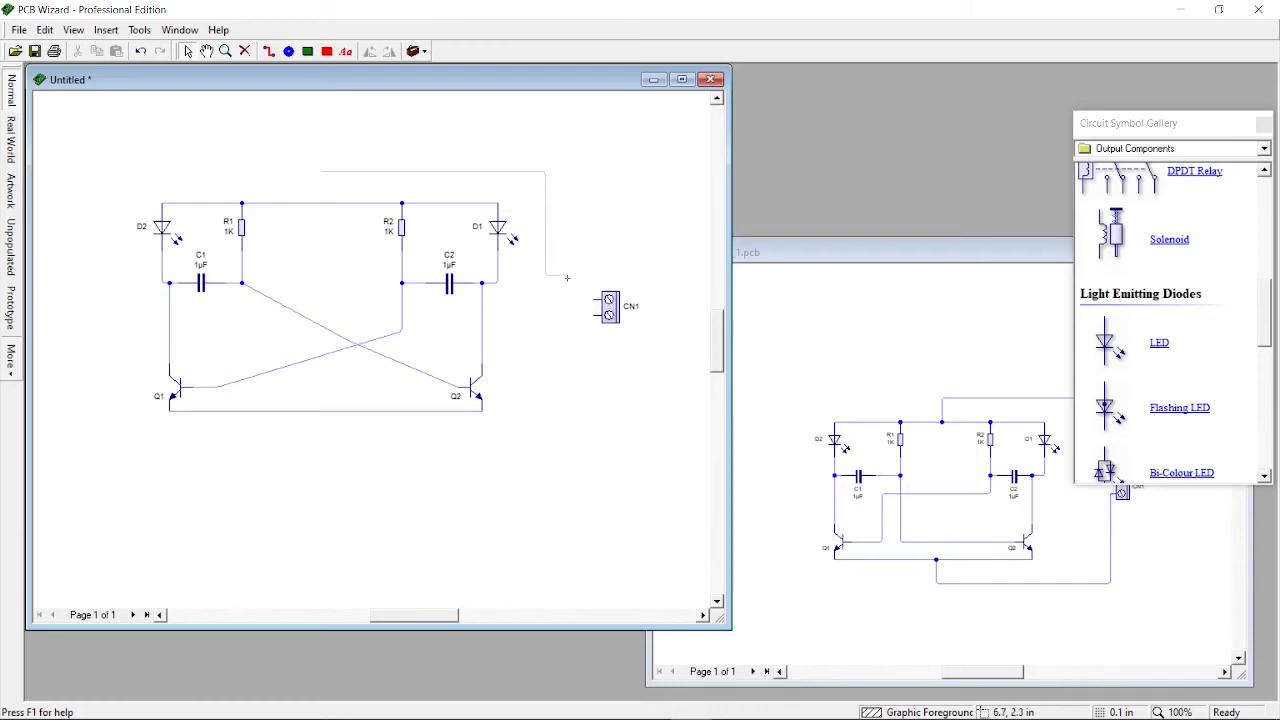
click(590, 299)
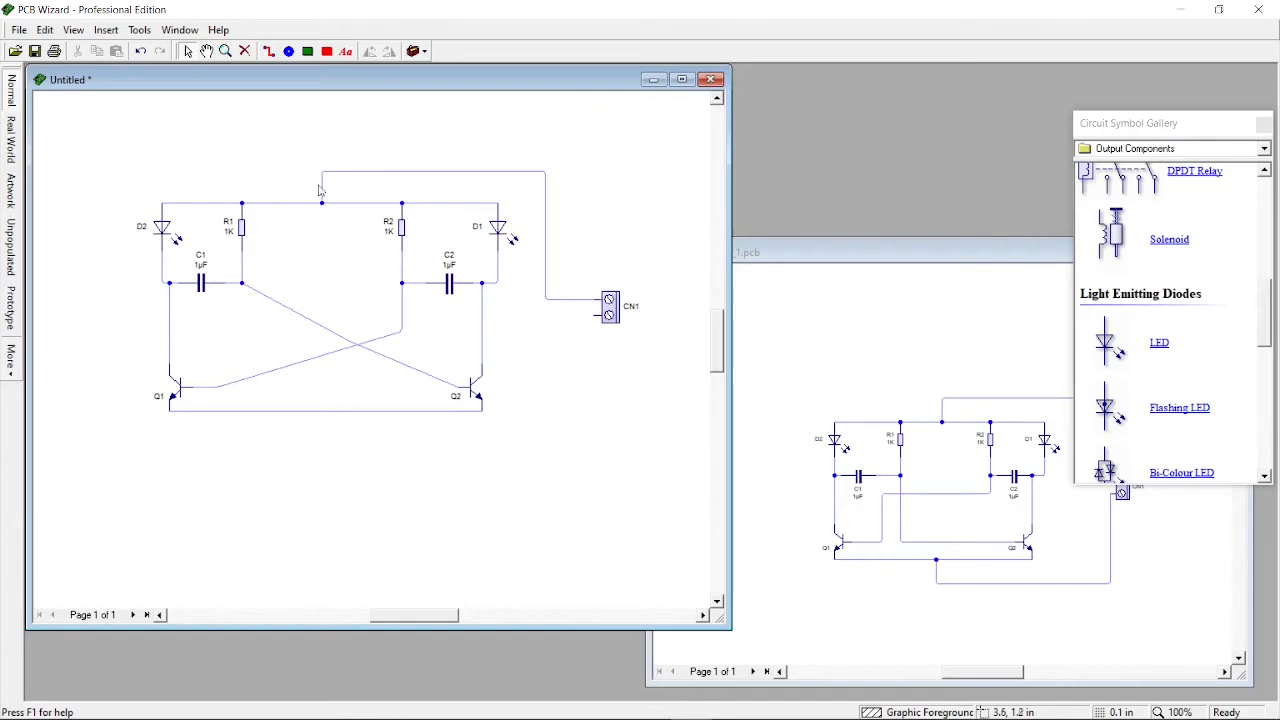
Wire the emitter line to the lower pin of terminal block CN1
click(331, 412)
click(333, 442)
mouse_move(325, 430)
mouse_down()
mouse_move(448, 445)
mouse_move(573, 427)
mouse_move(578, 315)
mouse_move(595, 315)
mouse_up()
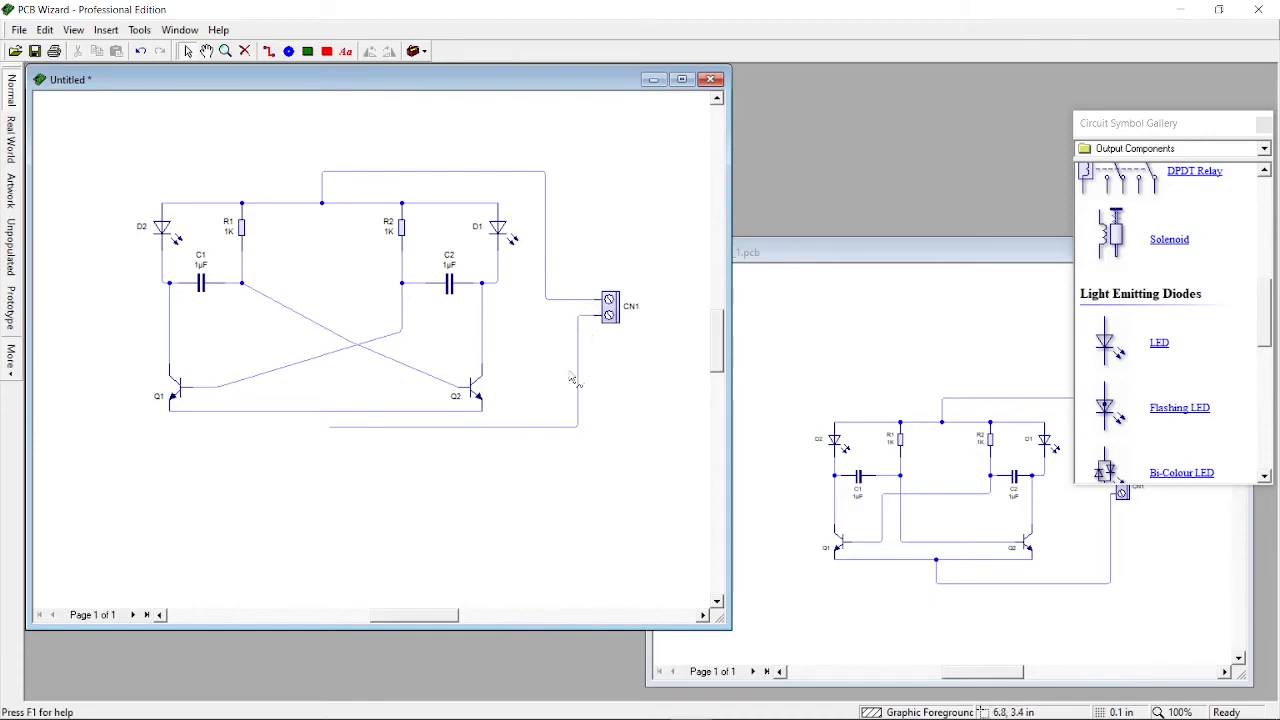
click(334, 449)
Set the capacitance of both capacitors C1 and C2 to 220 µF
click(200, 285)
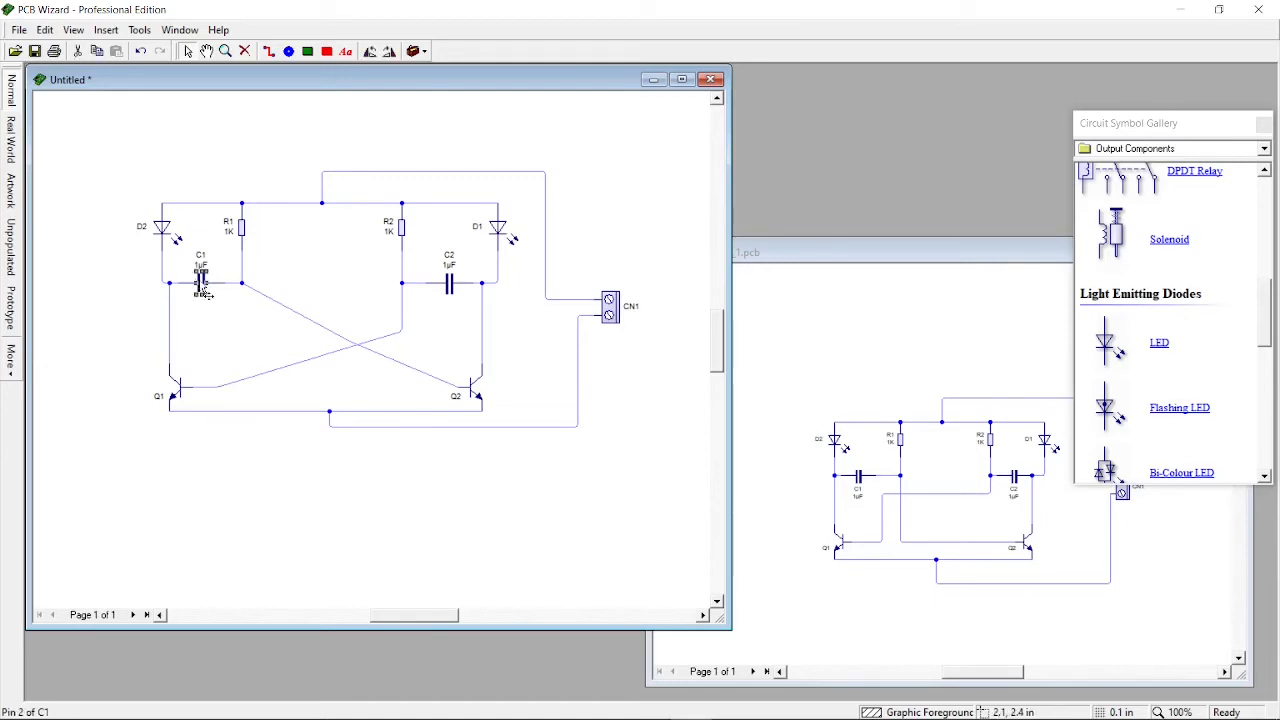
right_click(201, 286)
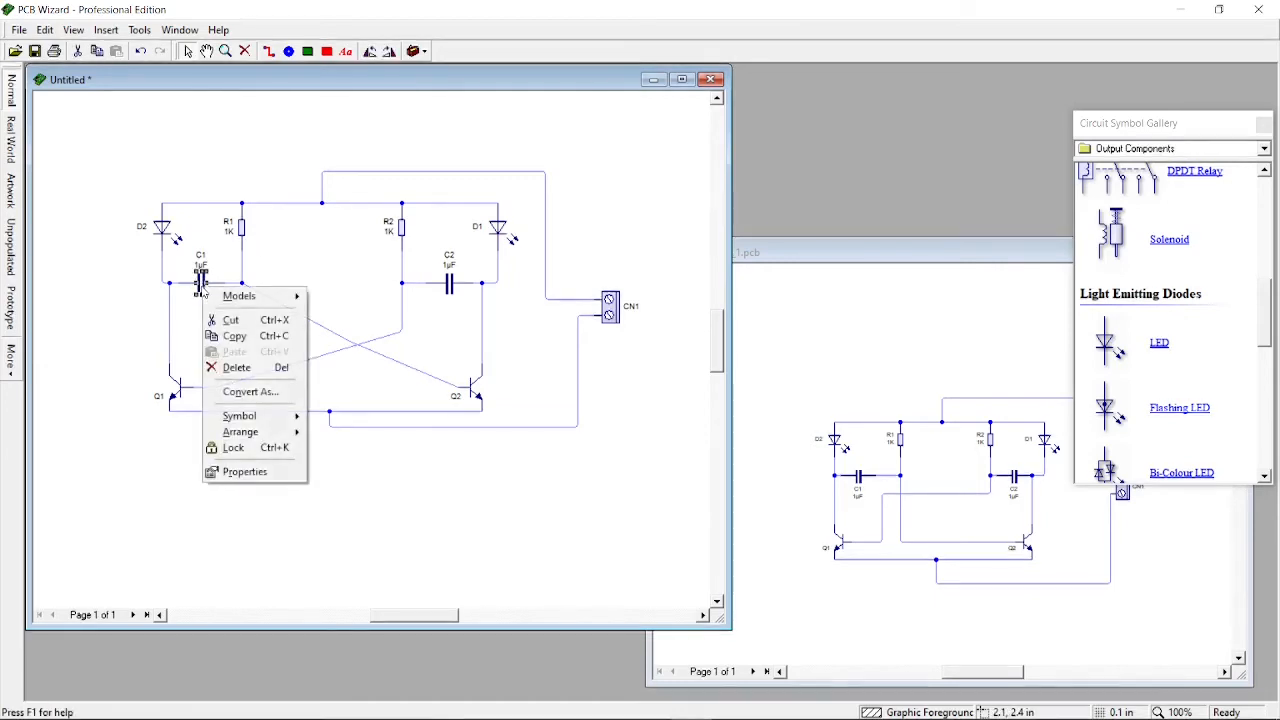
click(245, 471)
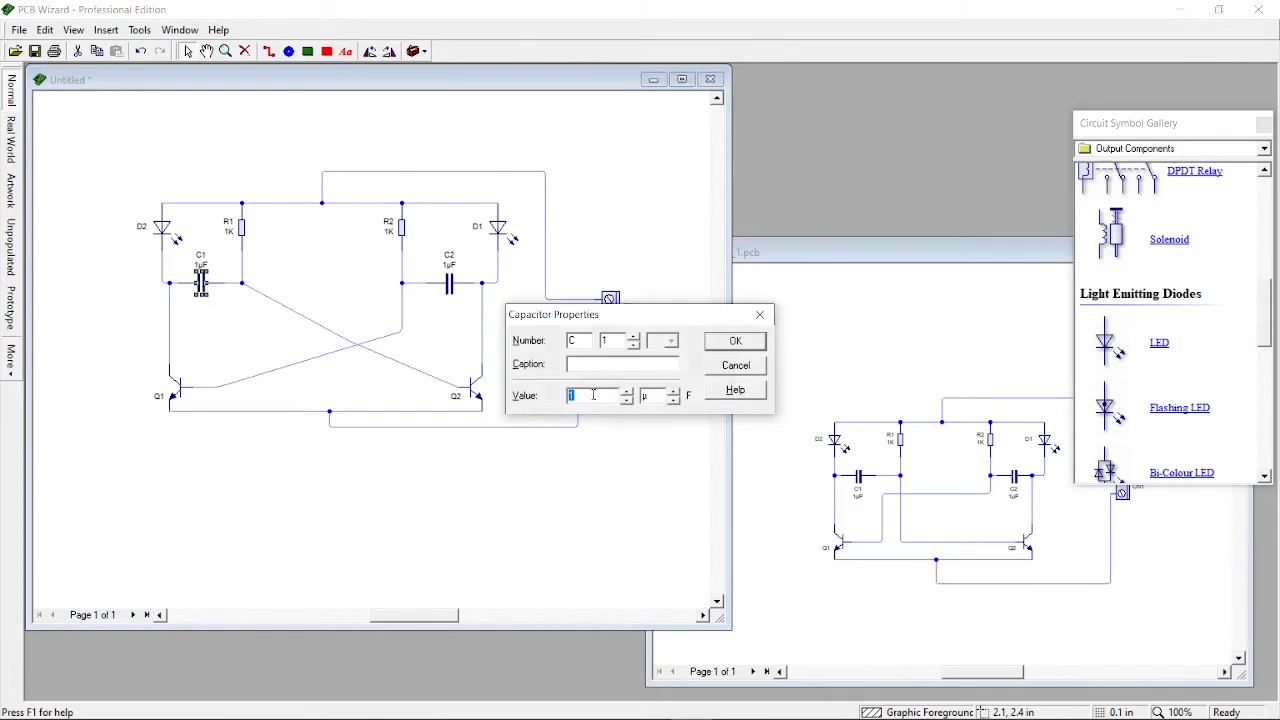
click(735, 341)
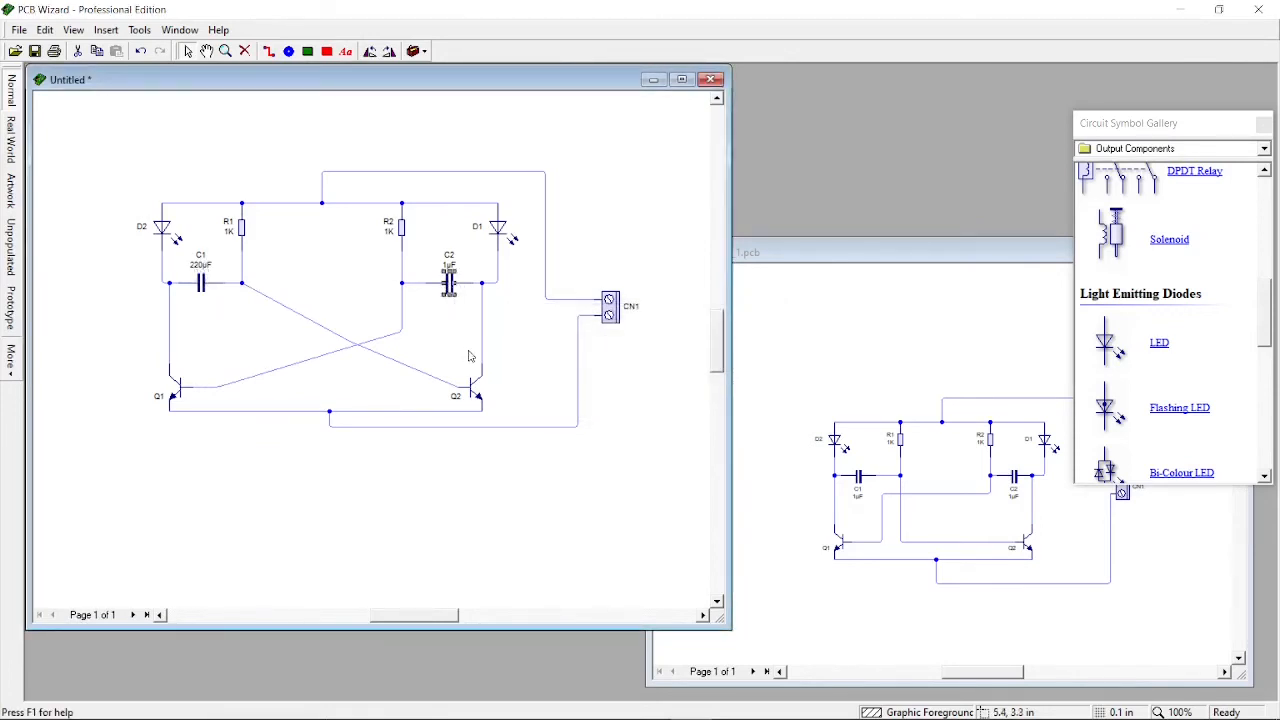
right_click(447, 289)
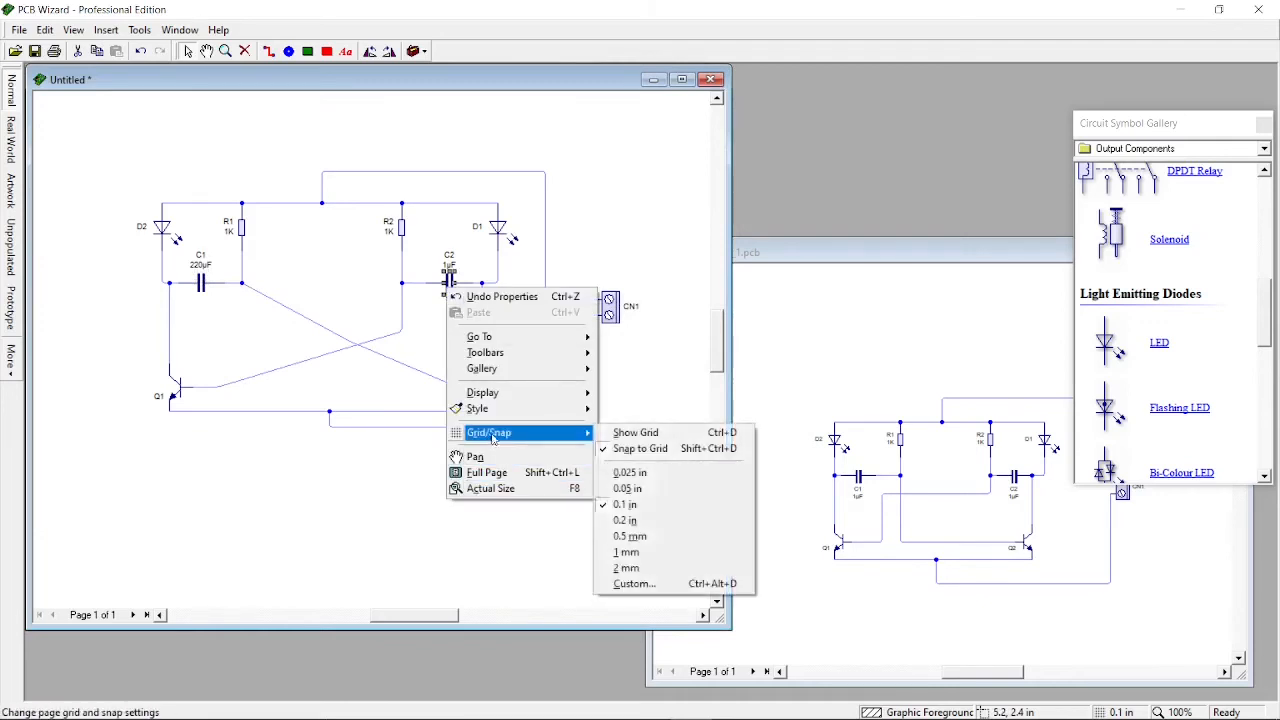
click(451, 283)
right_click(451, 279)
click(497, 468)
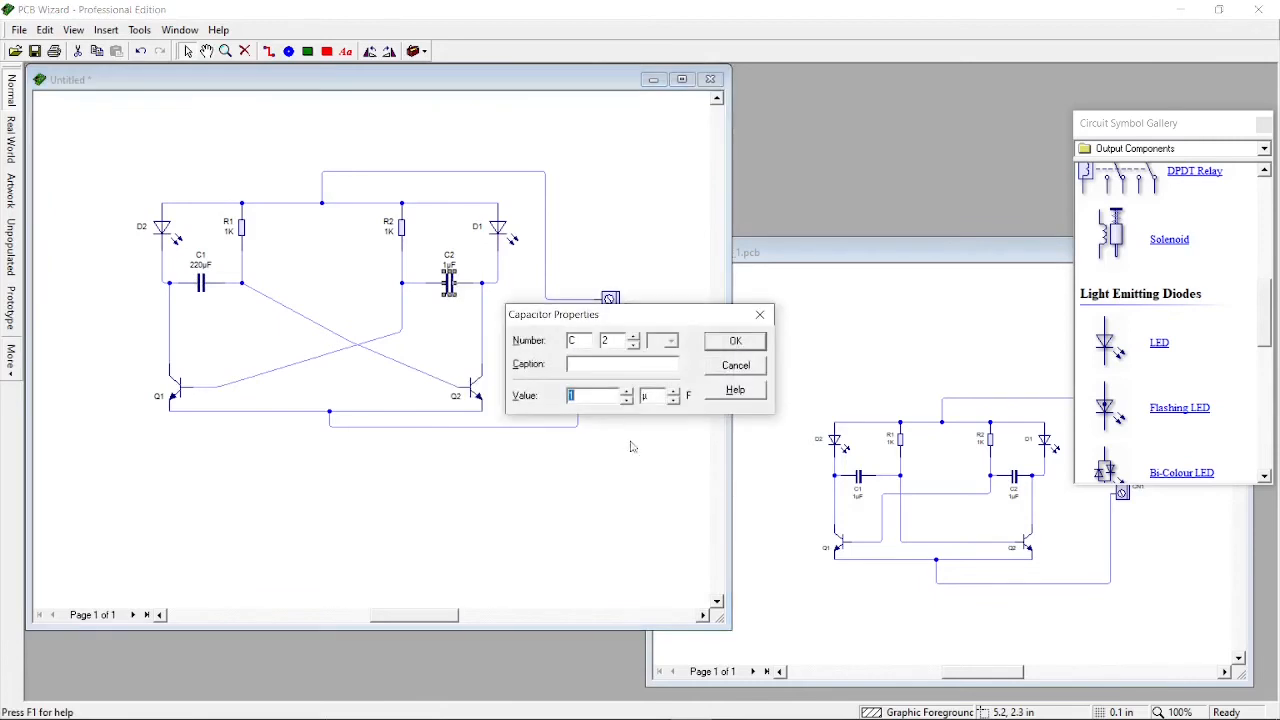
text(220)
click(735, 341)
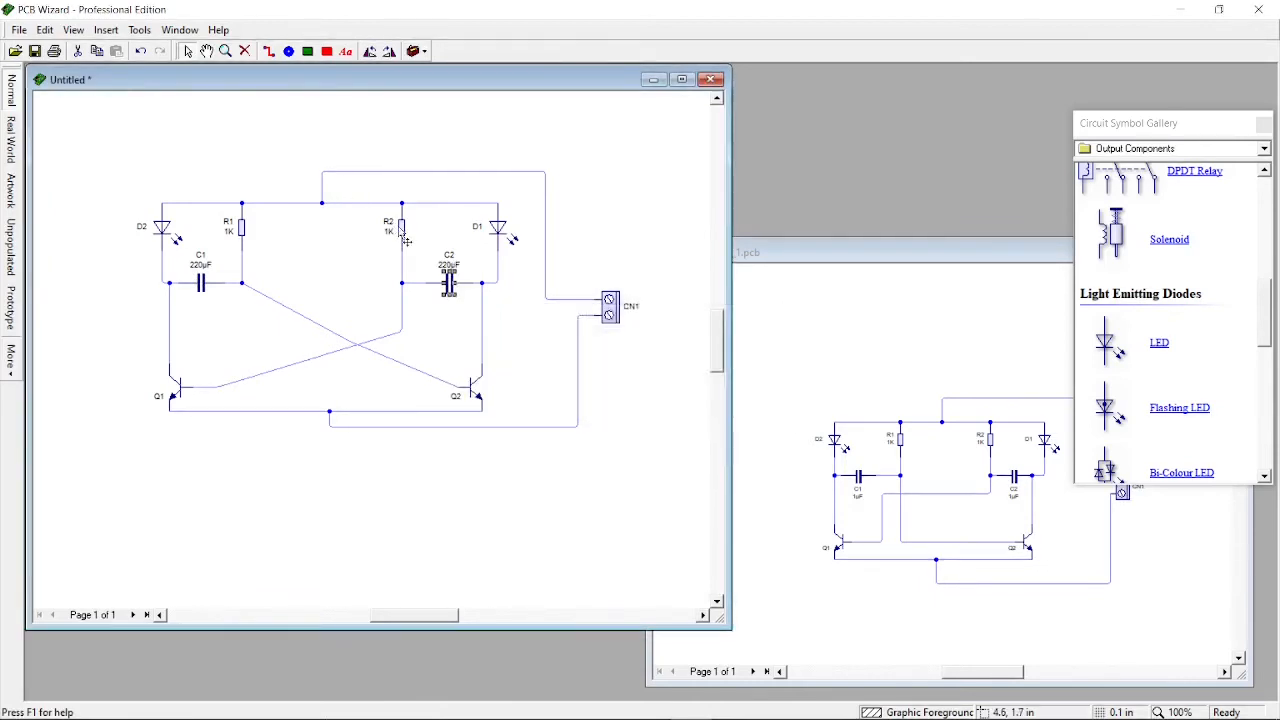
Set the resistance of both resistors R2 and R1 to 10 K
click(401, 230)
right_click(399, 235)
click(447, 412)
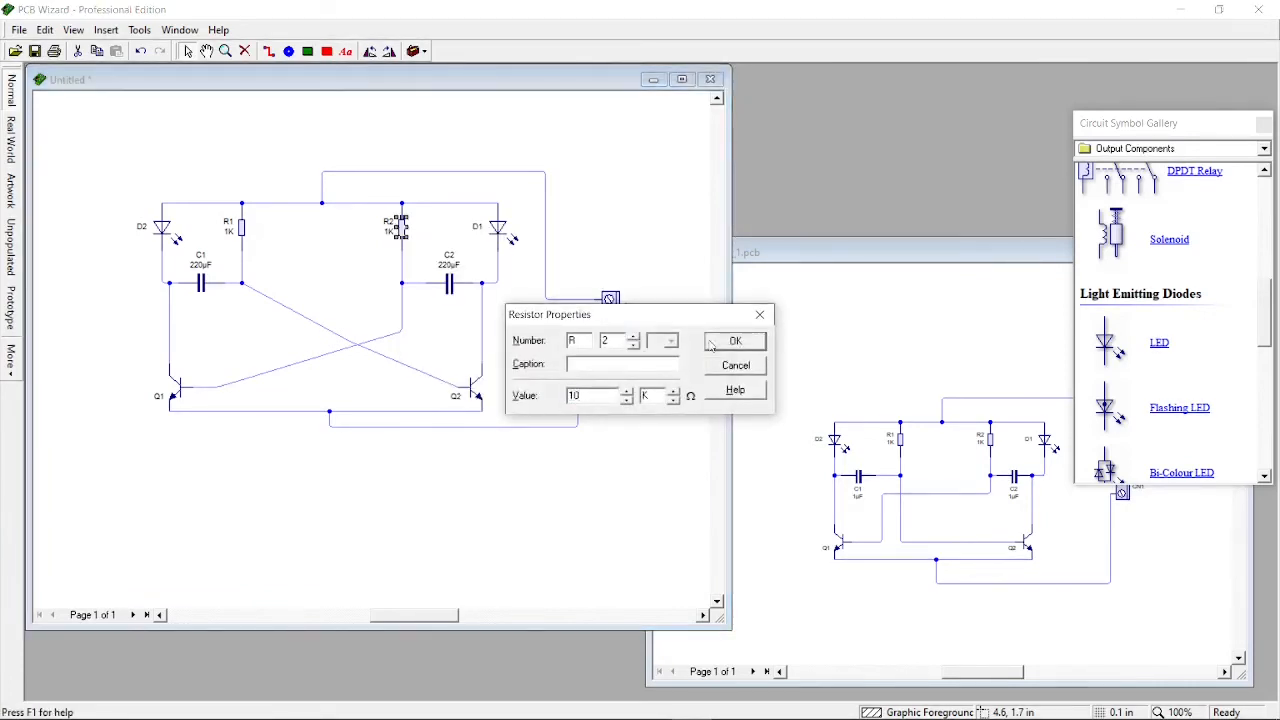
click(709, 345)
click(241, 226)
right_click(241, 228)
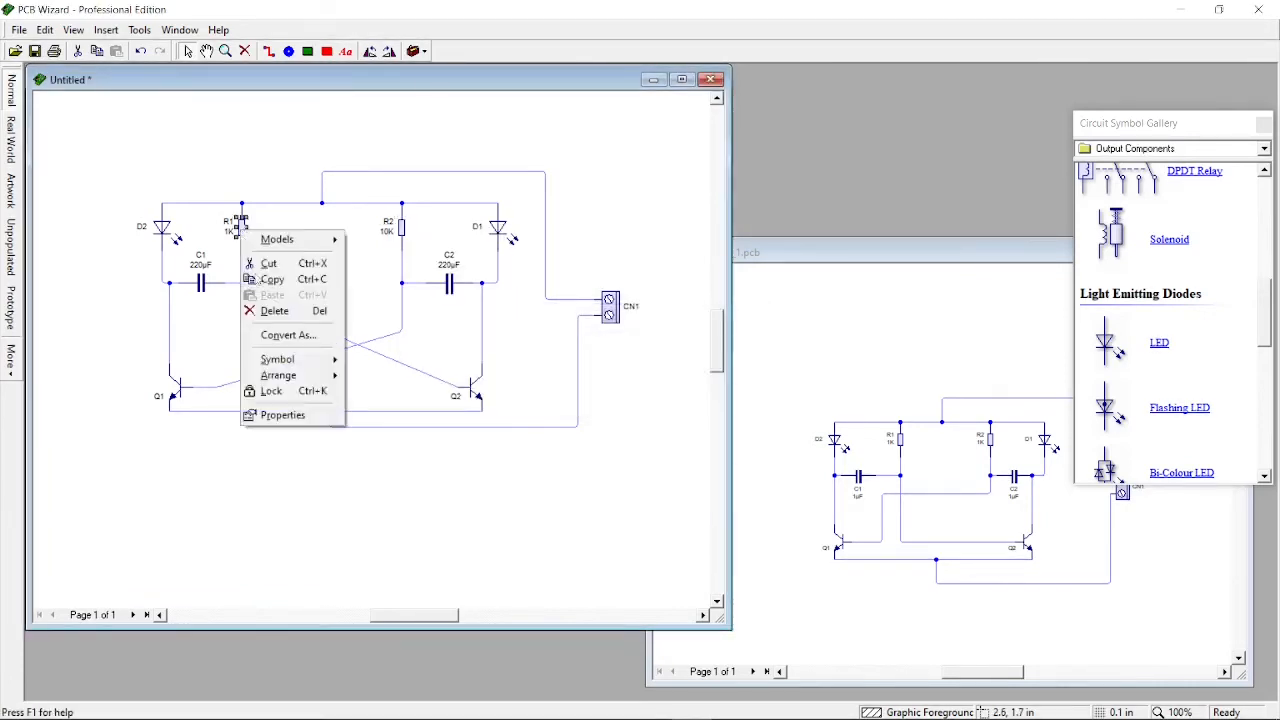
click(283, 414)
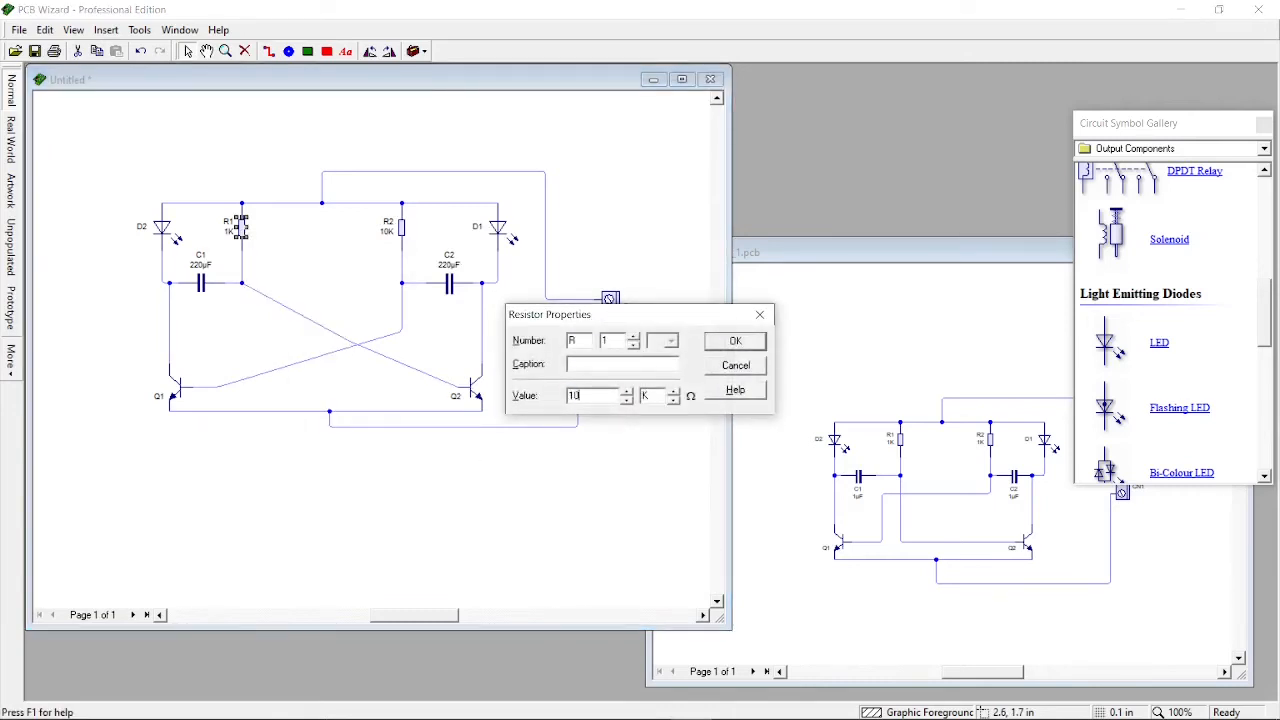
click(735, 341)
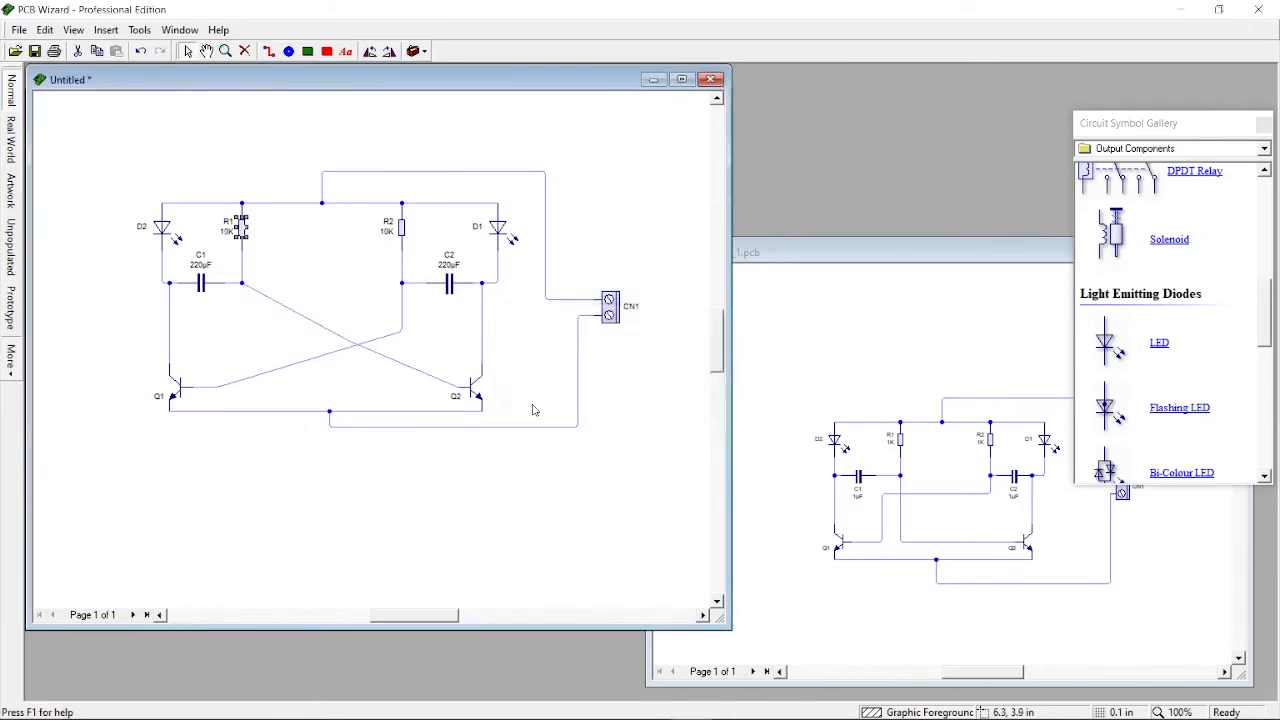
Assign the BC547B transistor model to both Q2 and Q1
click(481, 404)
right_click(478, 397)
mouse_move(512, 402)
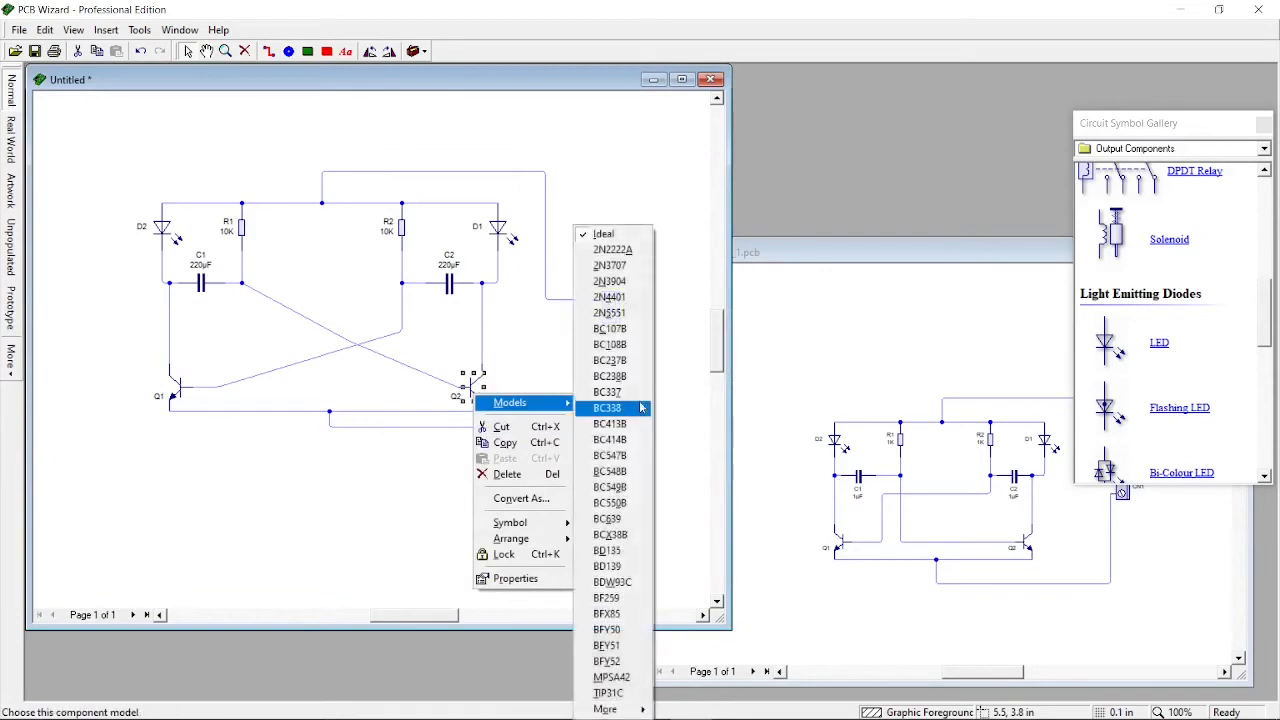
click(638, 456)
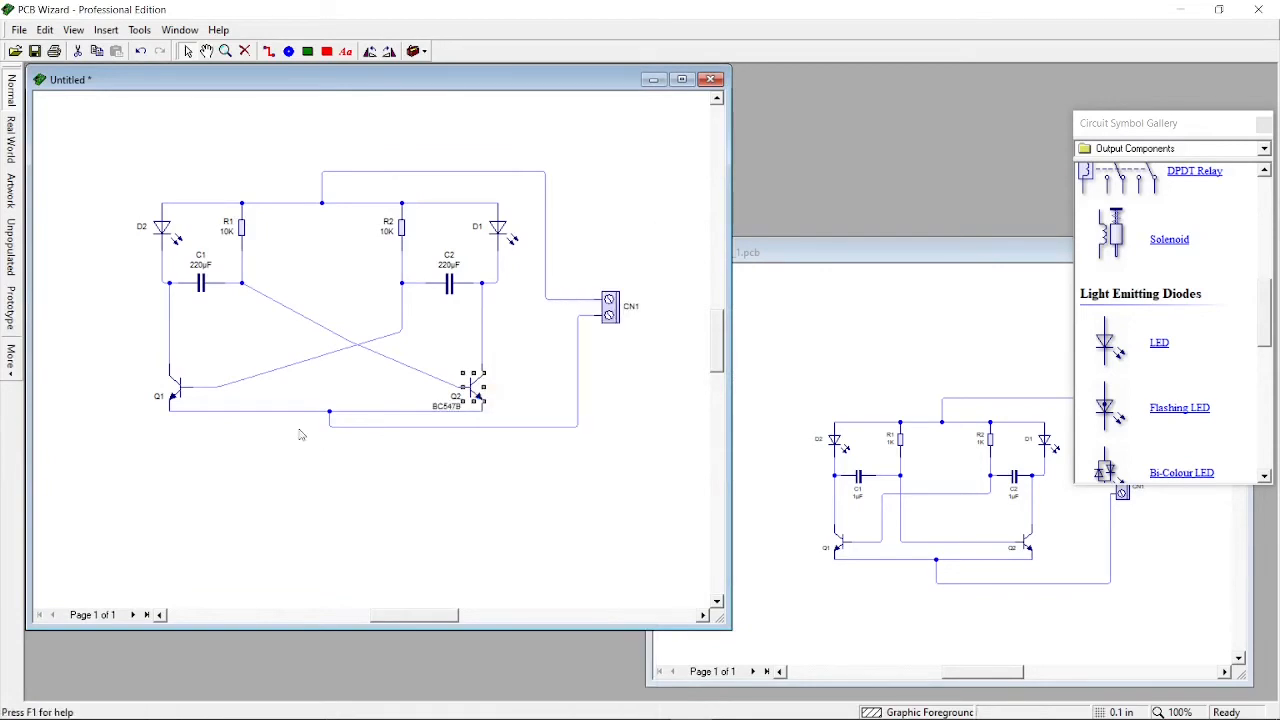
click(179, 387)
right_click(180, 388)
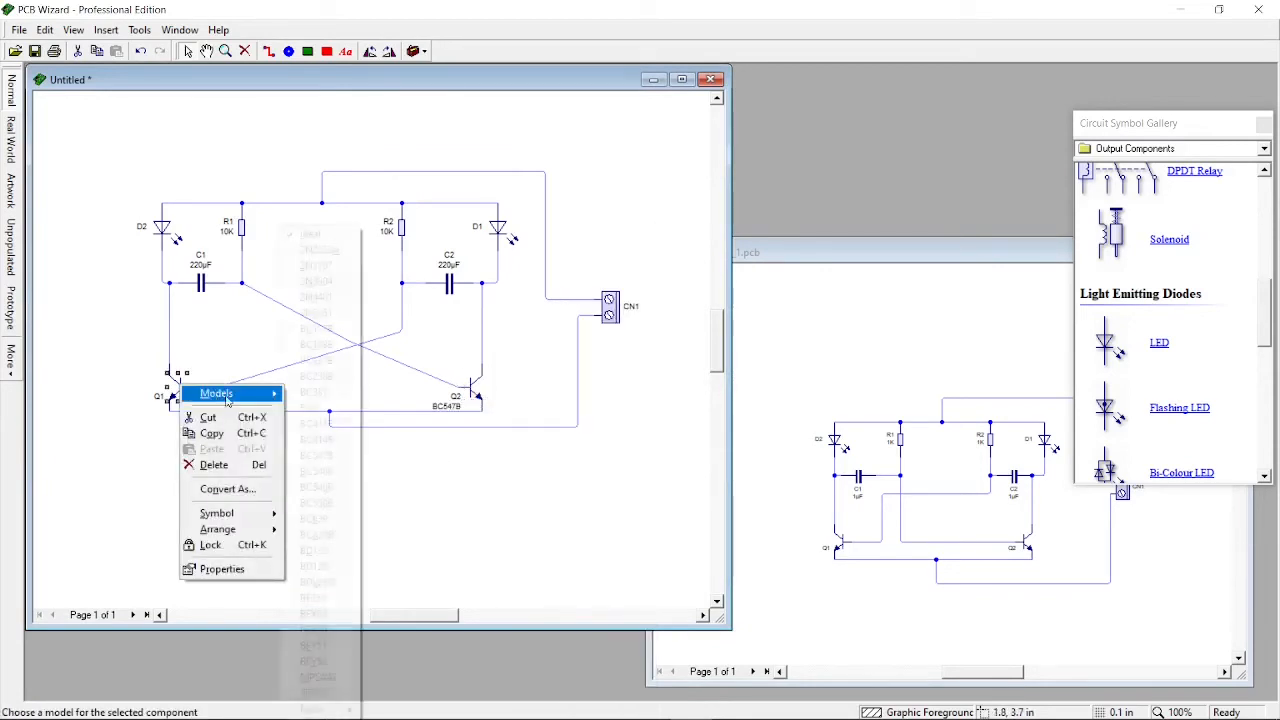
mouse_move(245, 393)
click(316, 456)
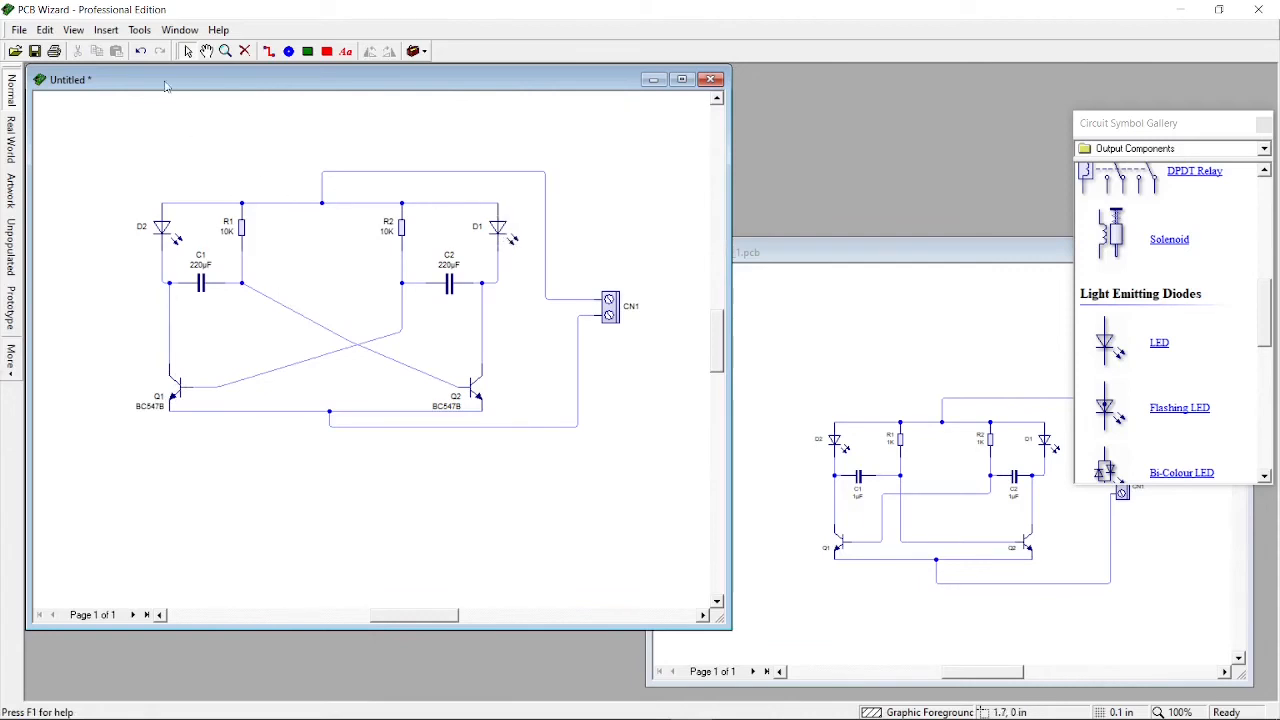
Try to convert the circuit diagram into a printed circuit board
click(141, 30)
mouse_move(170, 73)
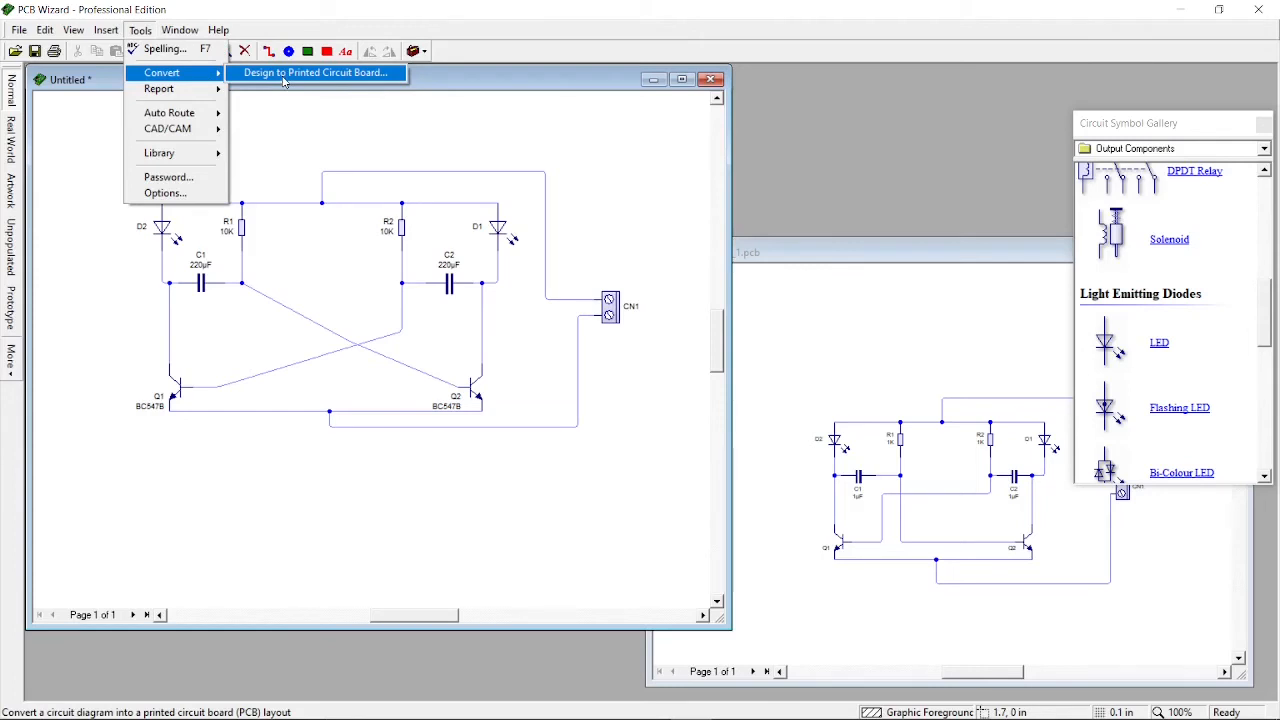
click(286, 119)
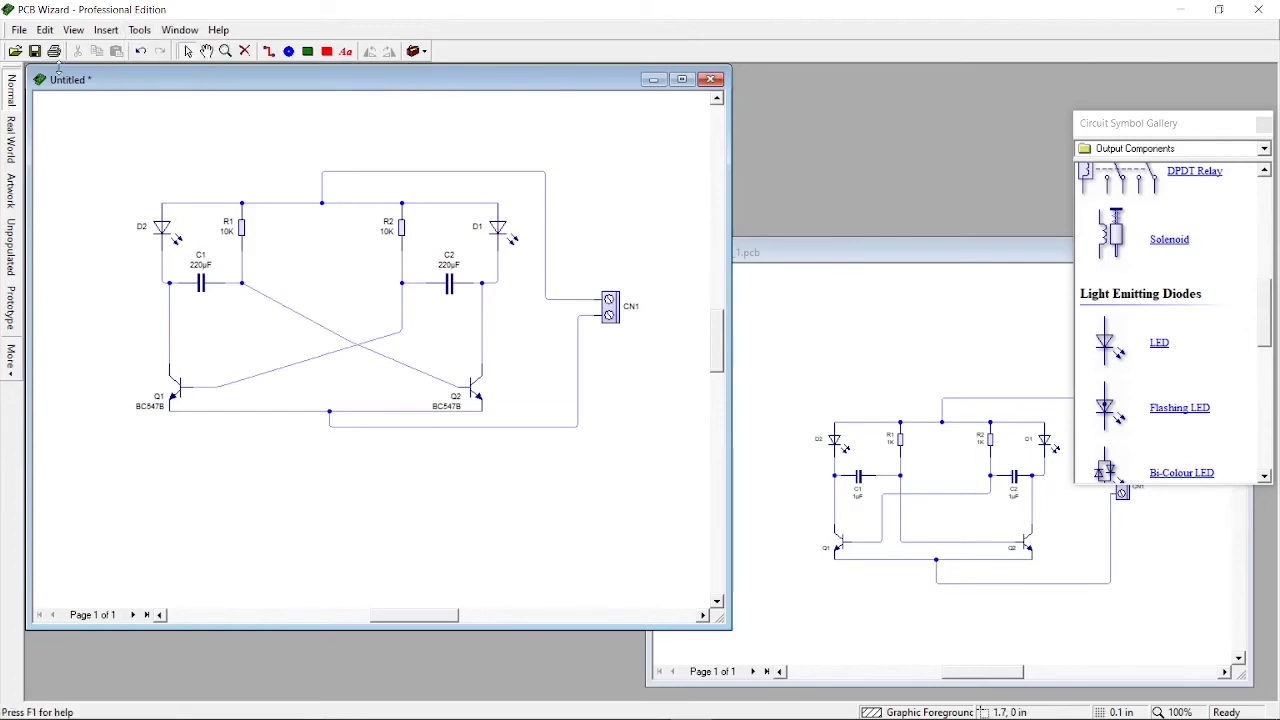
Save the drawing as hello.pcb in the pcb folder
click(18, 30)
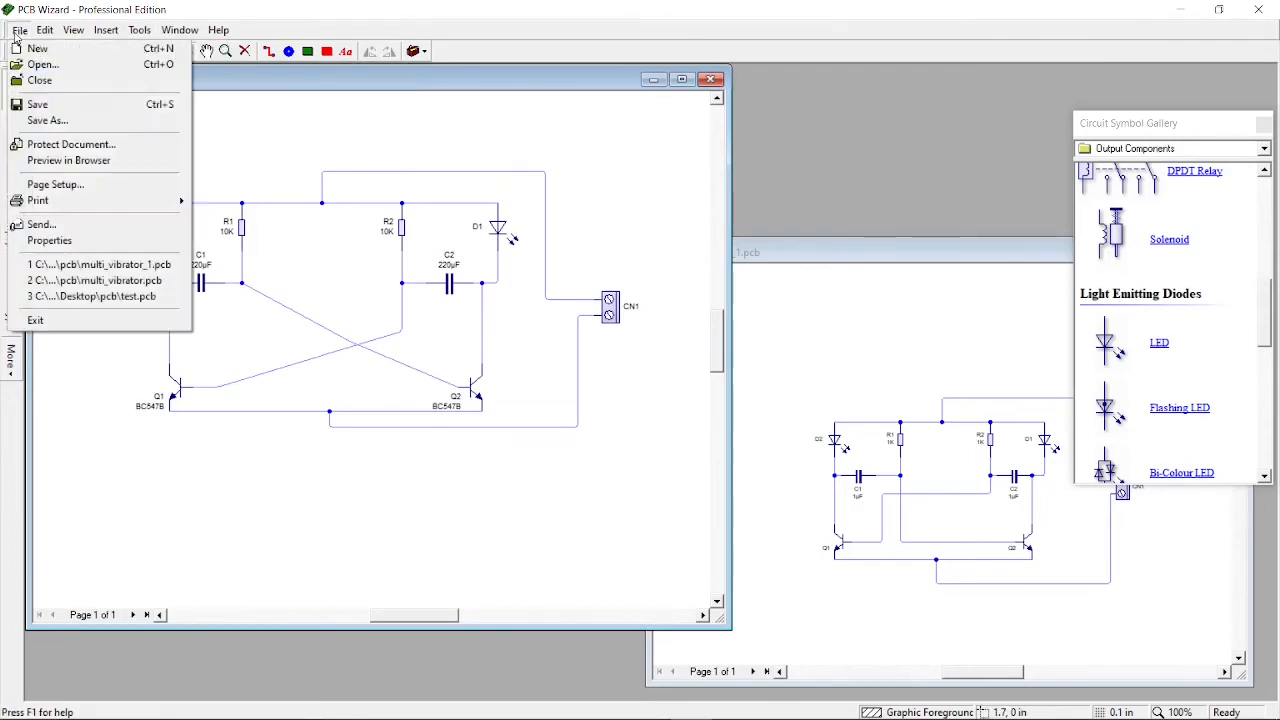
click(61, 106)
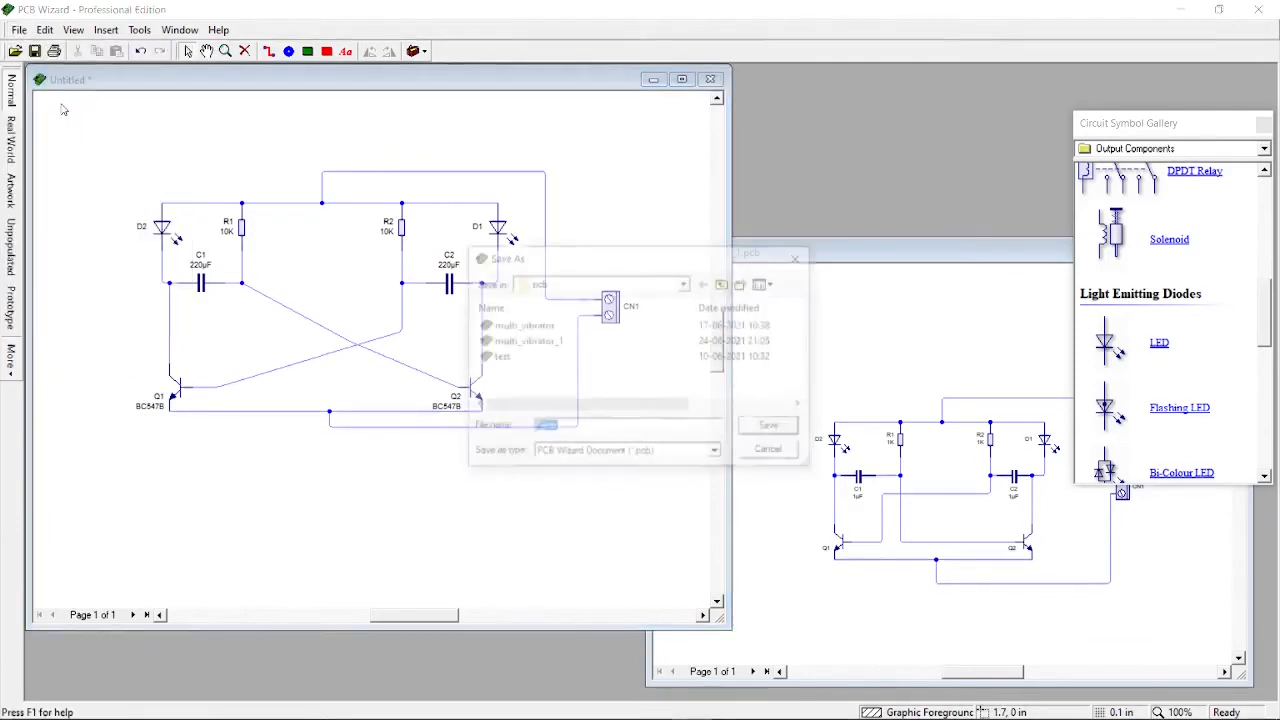
click(537, 428)
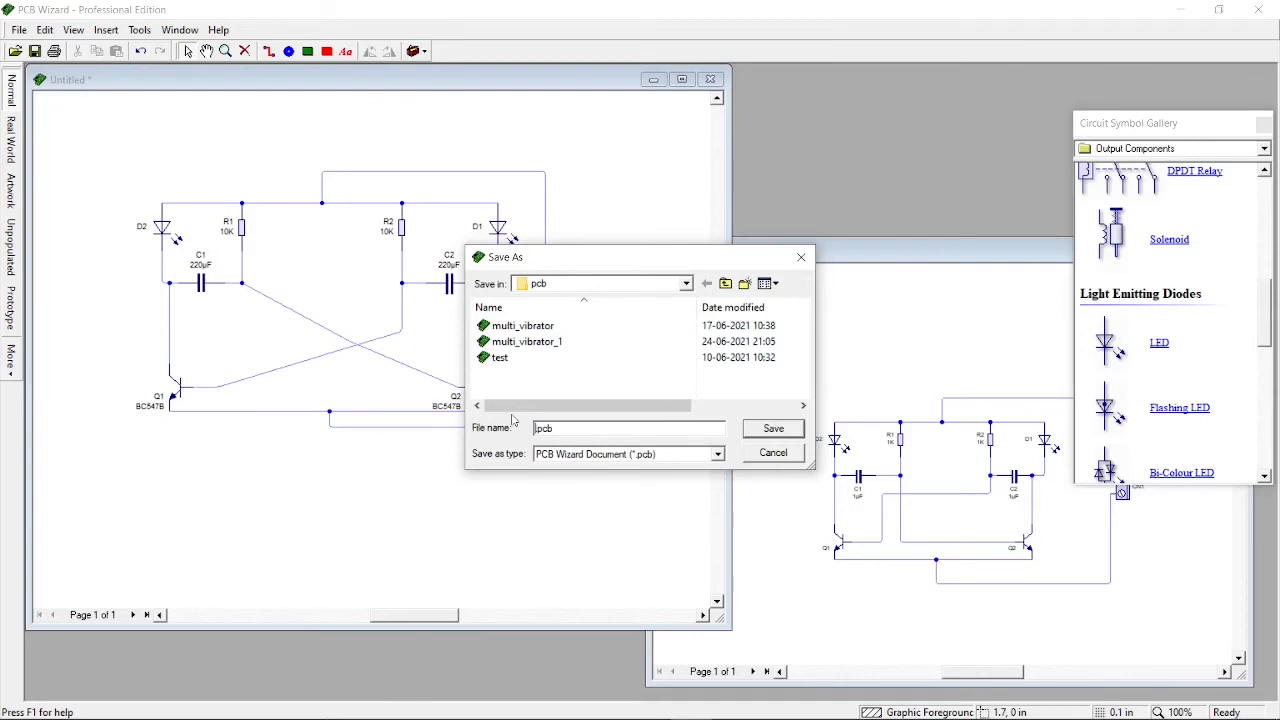
text(hello)
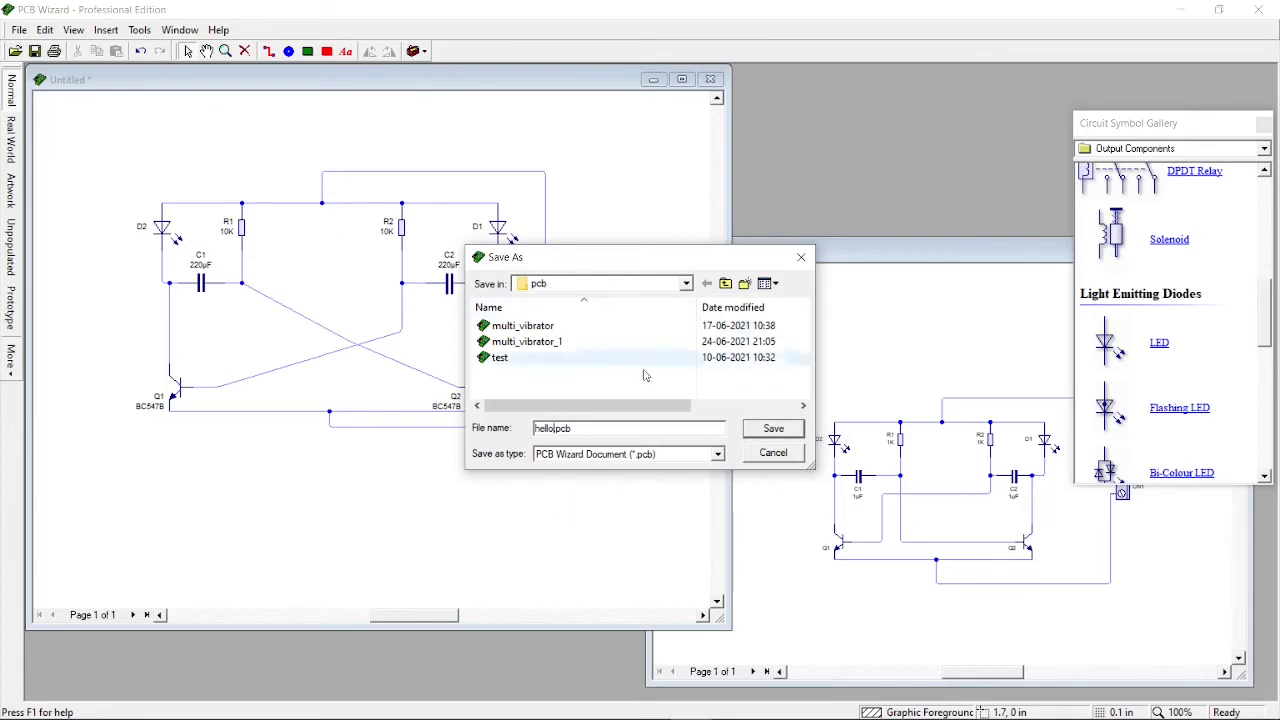
click(773, 430)
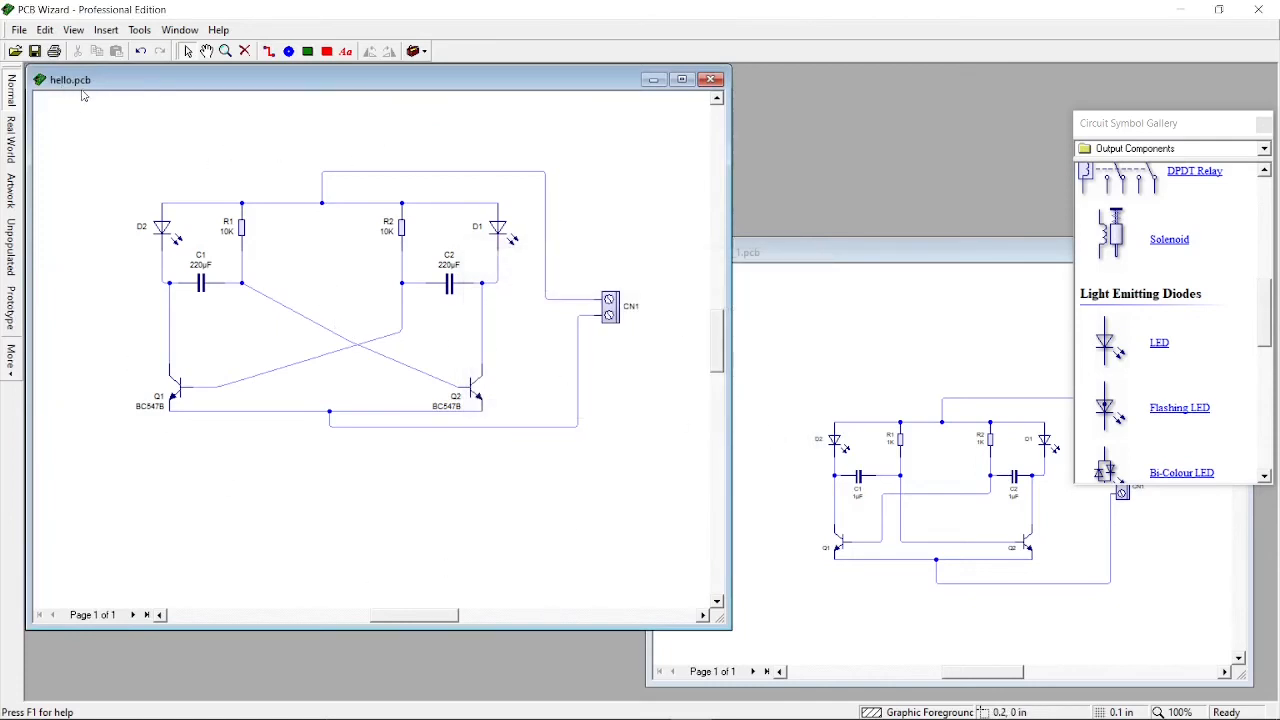
Convert the circuit into a printed circuit board, letting the wizard choose the options automatically
click(139, 30)
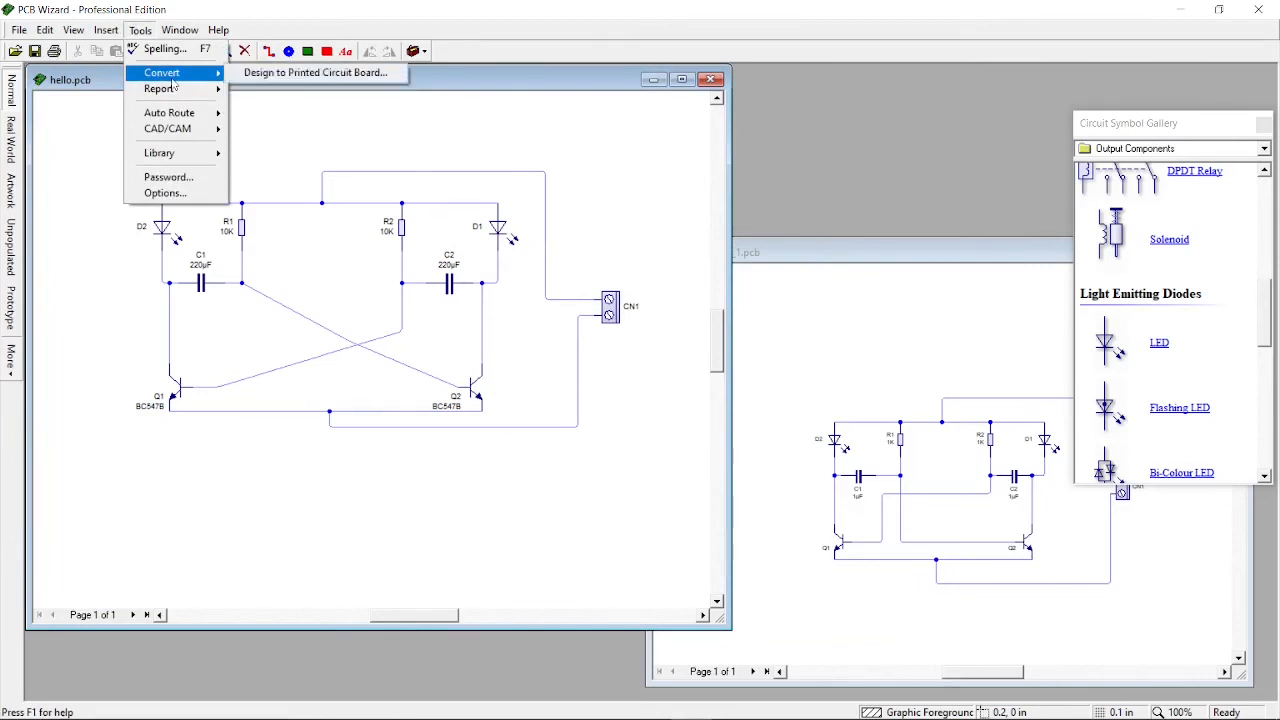
click(253, 77)
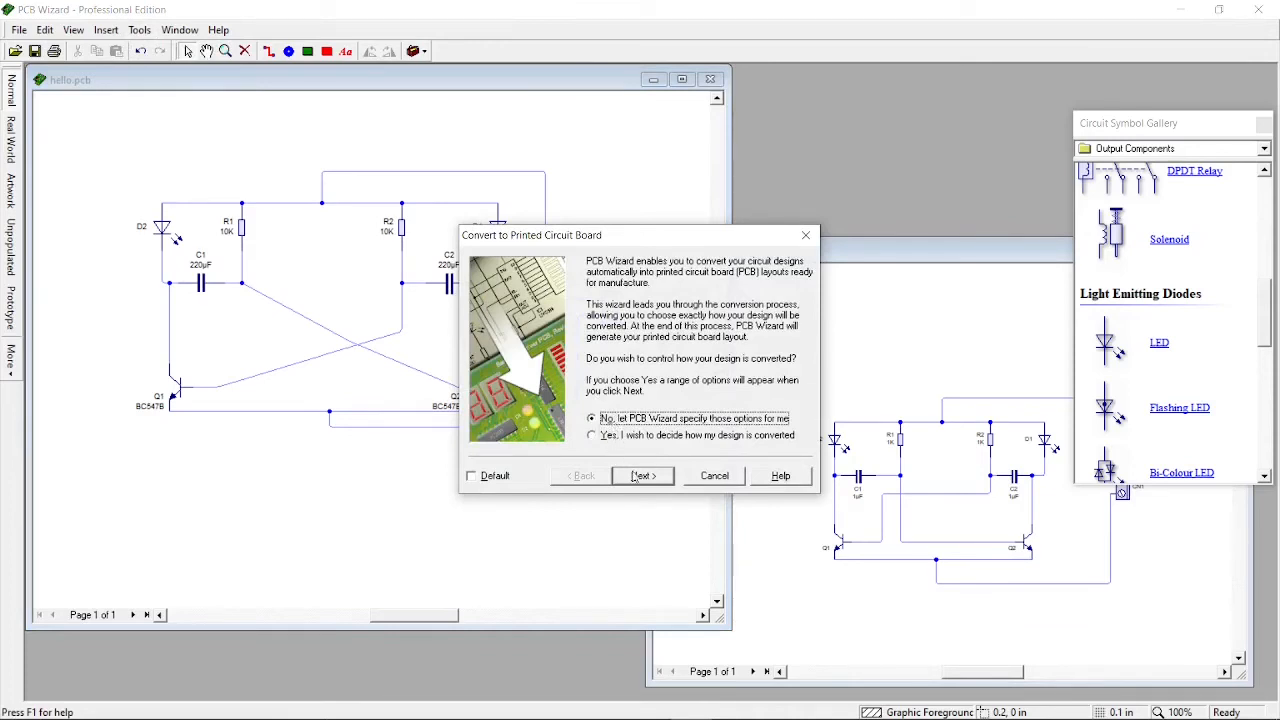
click(636, 477)
click(642, 476)
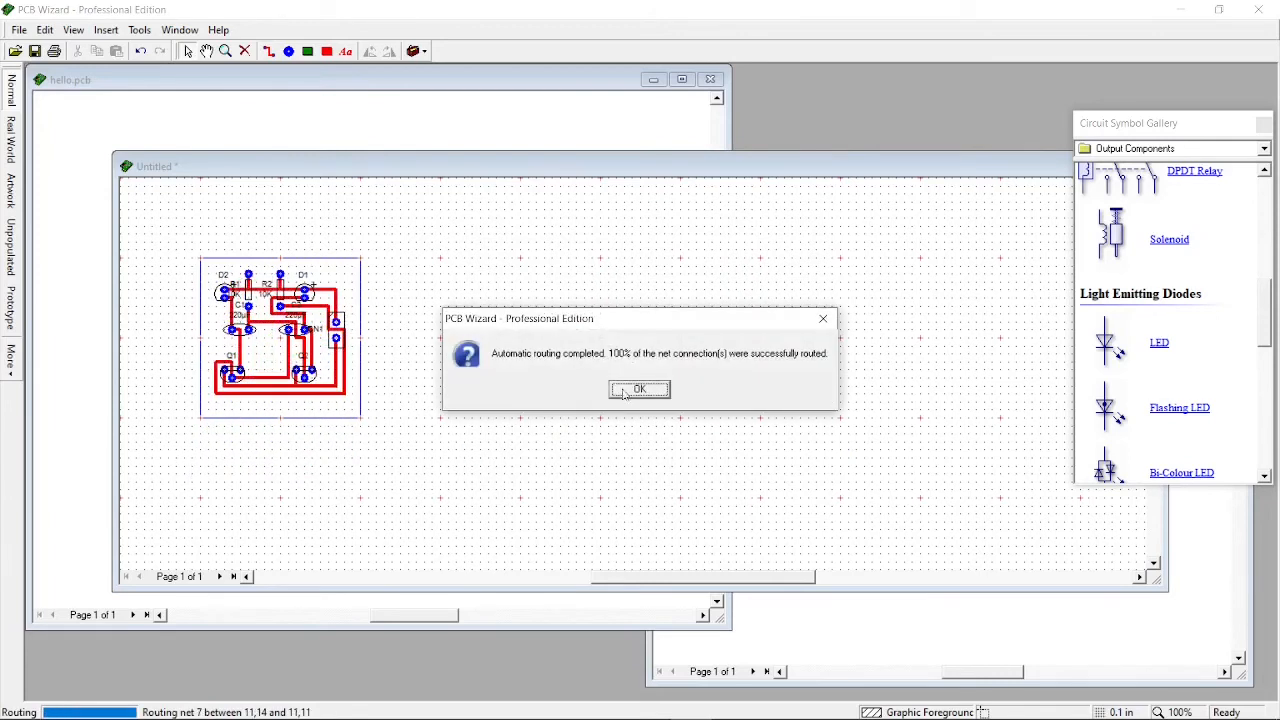
click(638, 390)
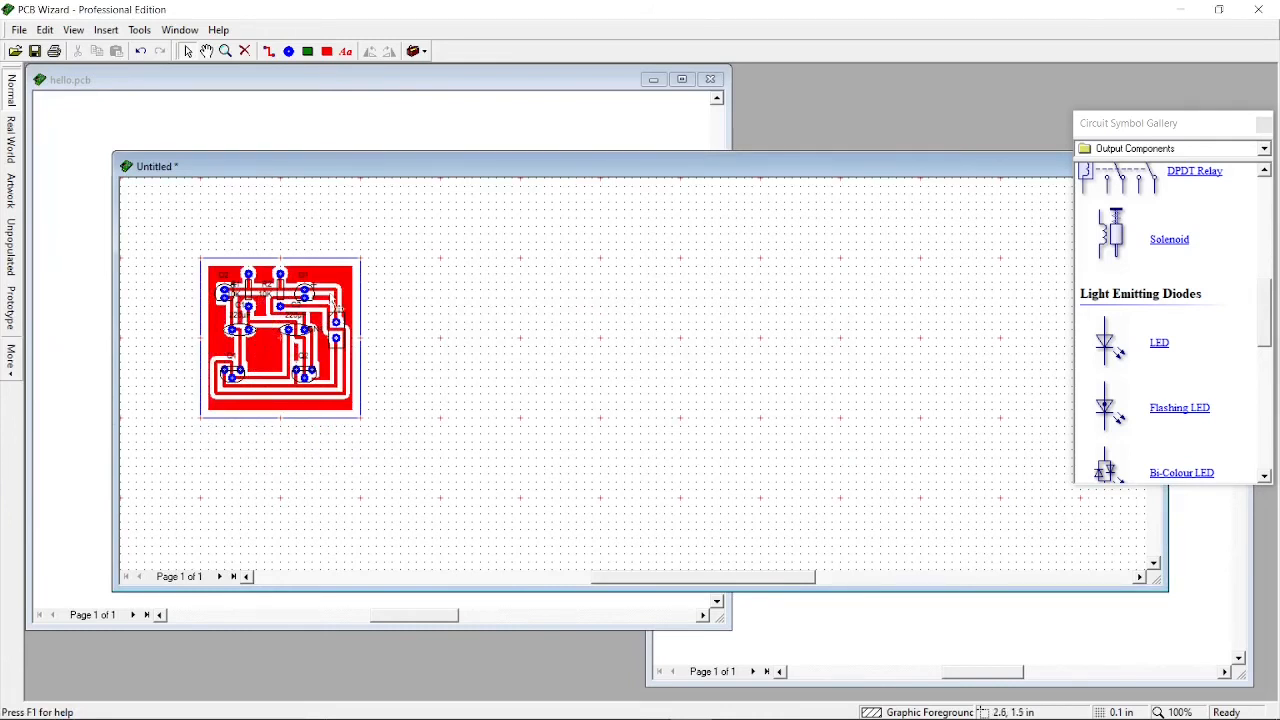
Delete the copper fill area from the generated board
right_click(260, 352)
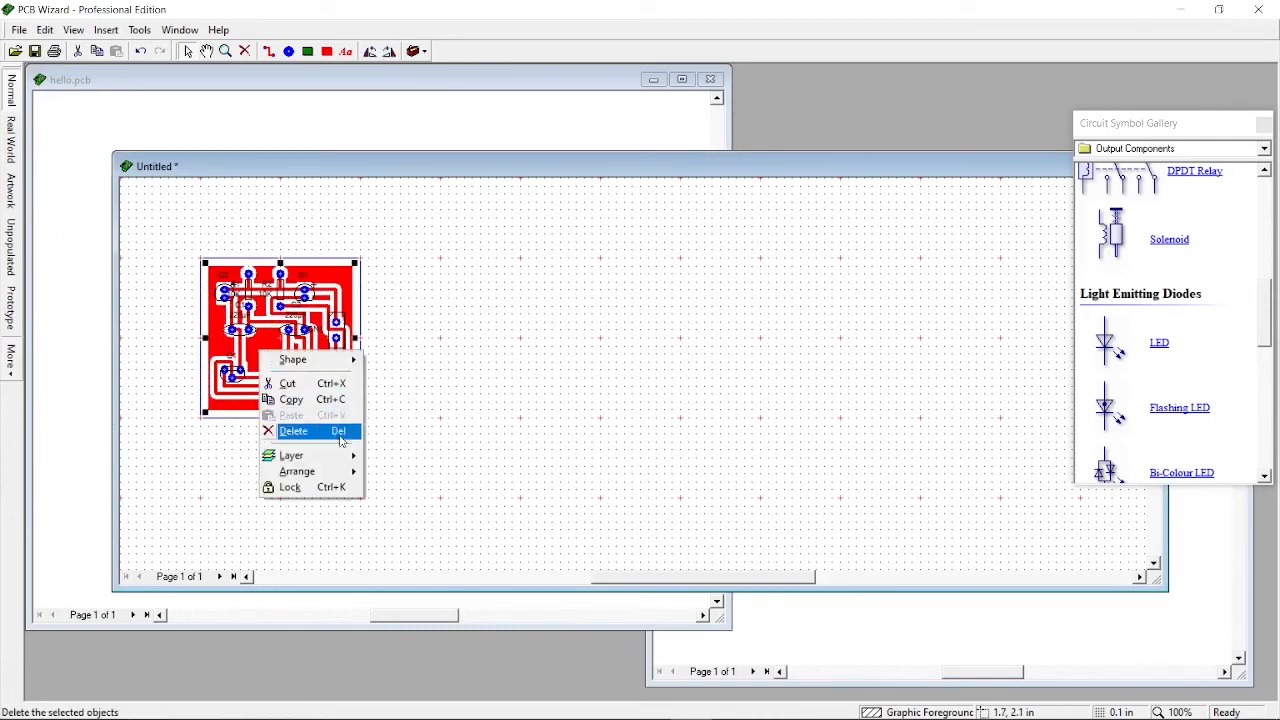
mouse_move(340, 456)
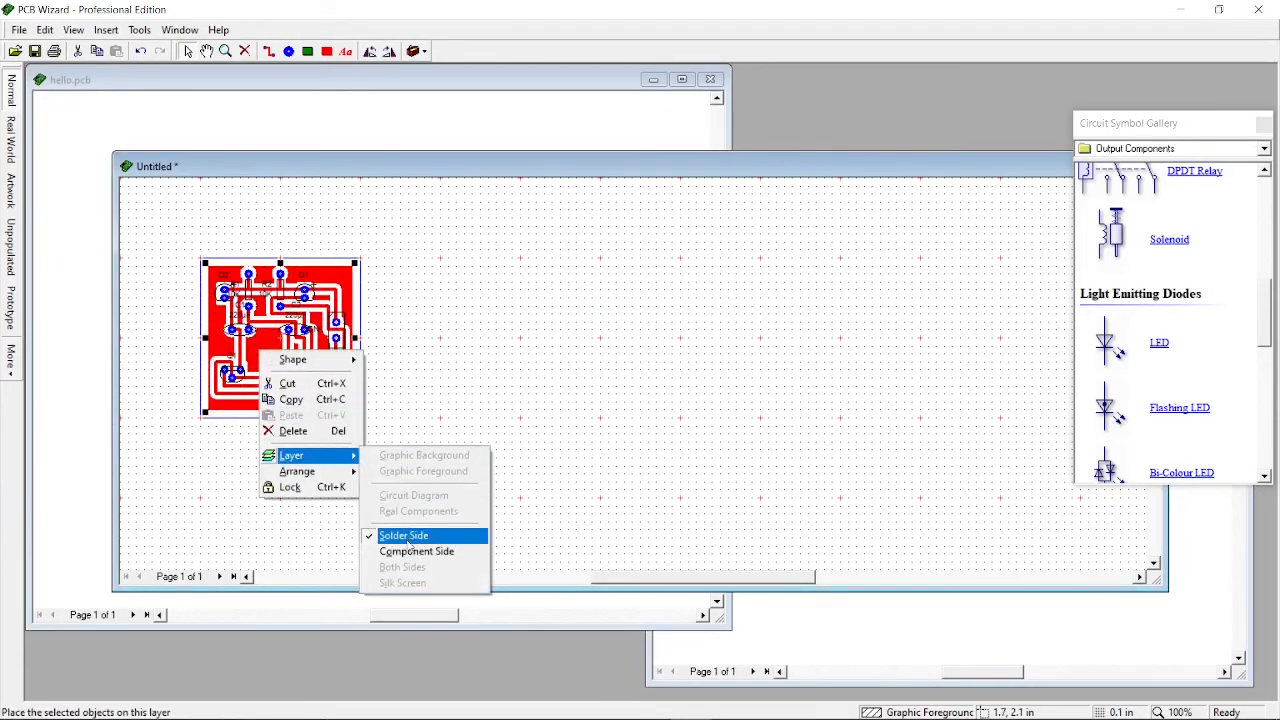
click(376, 388)
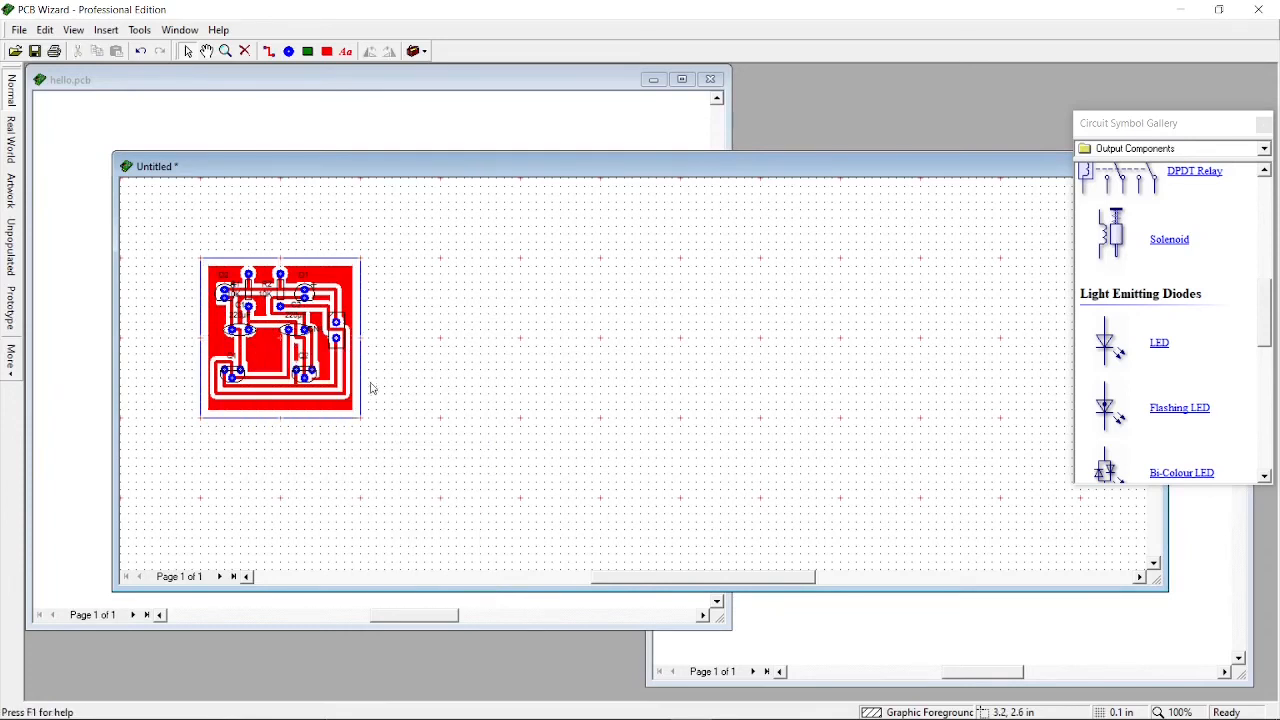
right_click(264, 350)
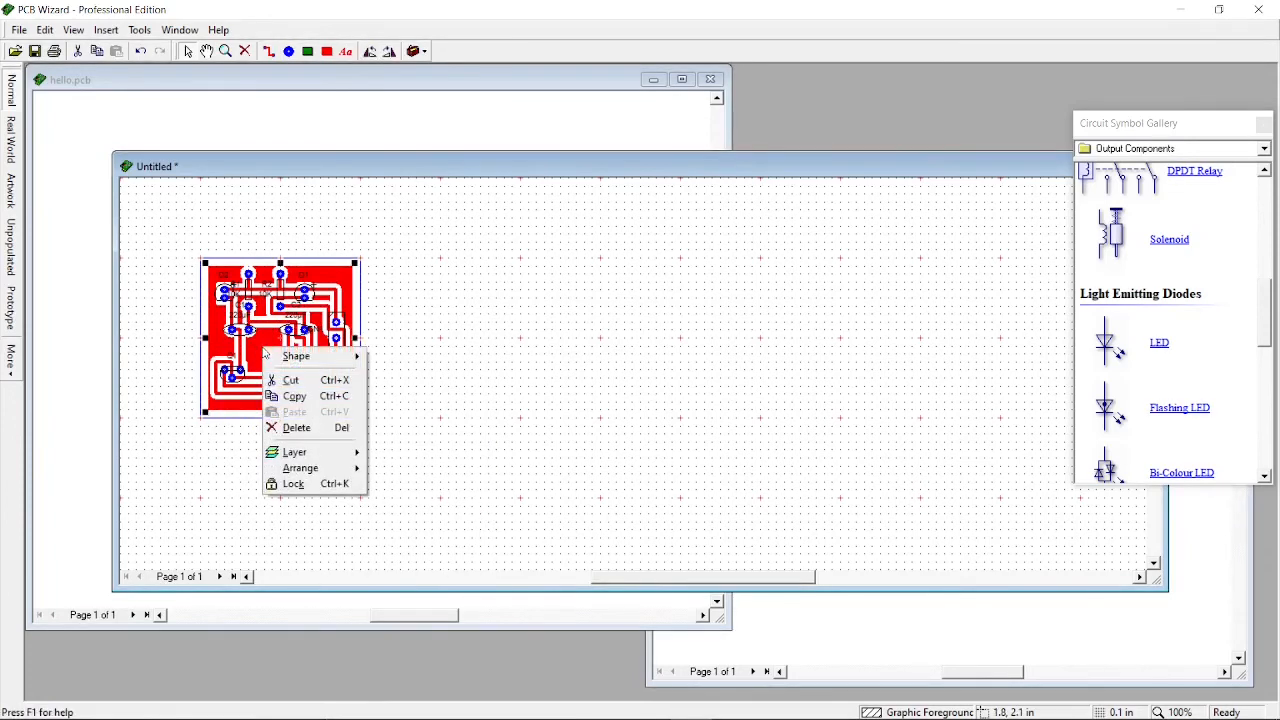
click(318, 428)
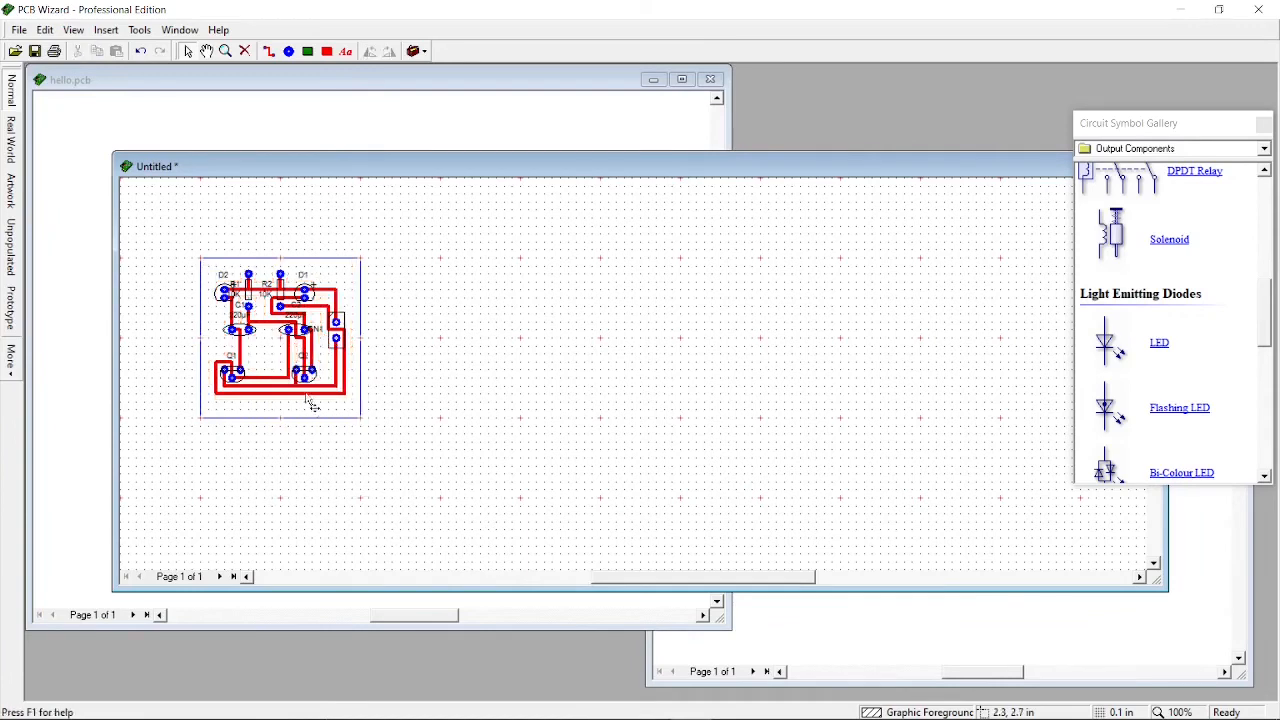
Preview the board in the Real World, Artwork and Prototype views
scroll(241, 364, up, 3)
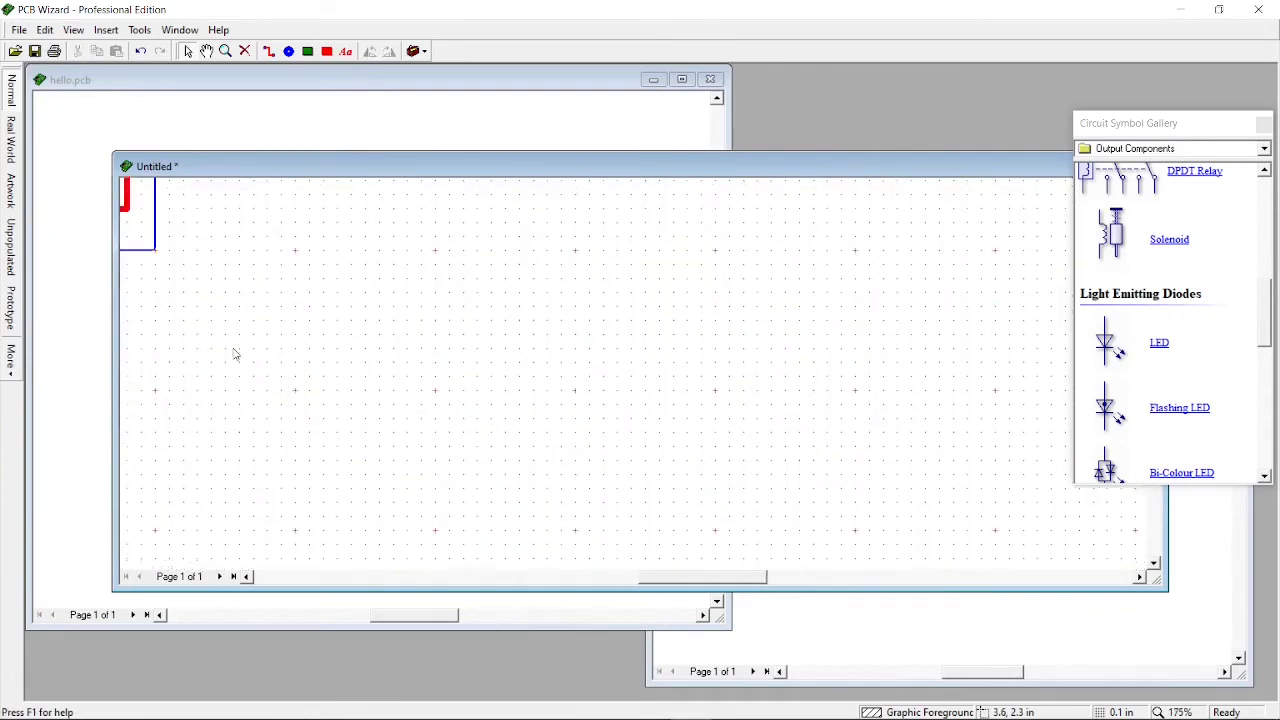
key(Left)
key(Left)
key(Left)
key(Up)
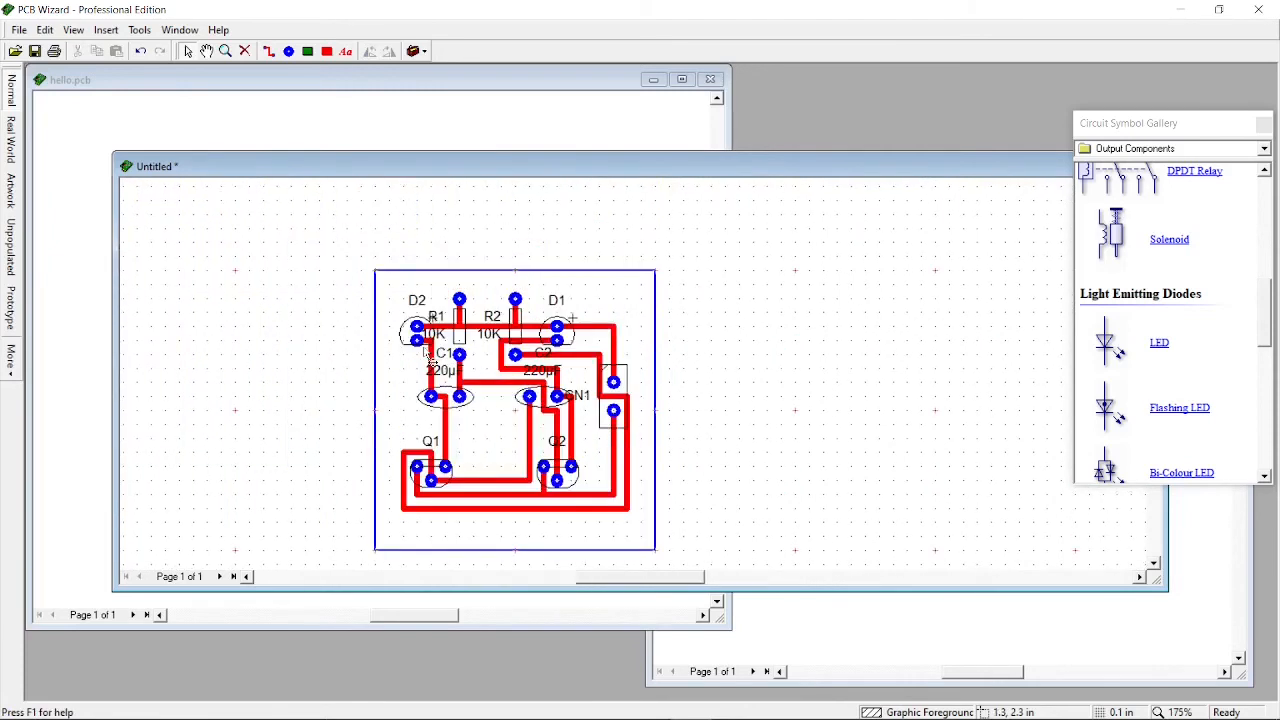
click(10, 140)
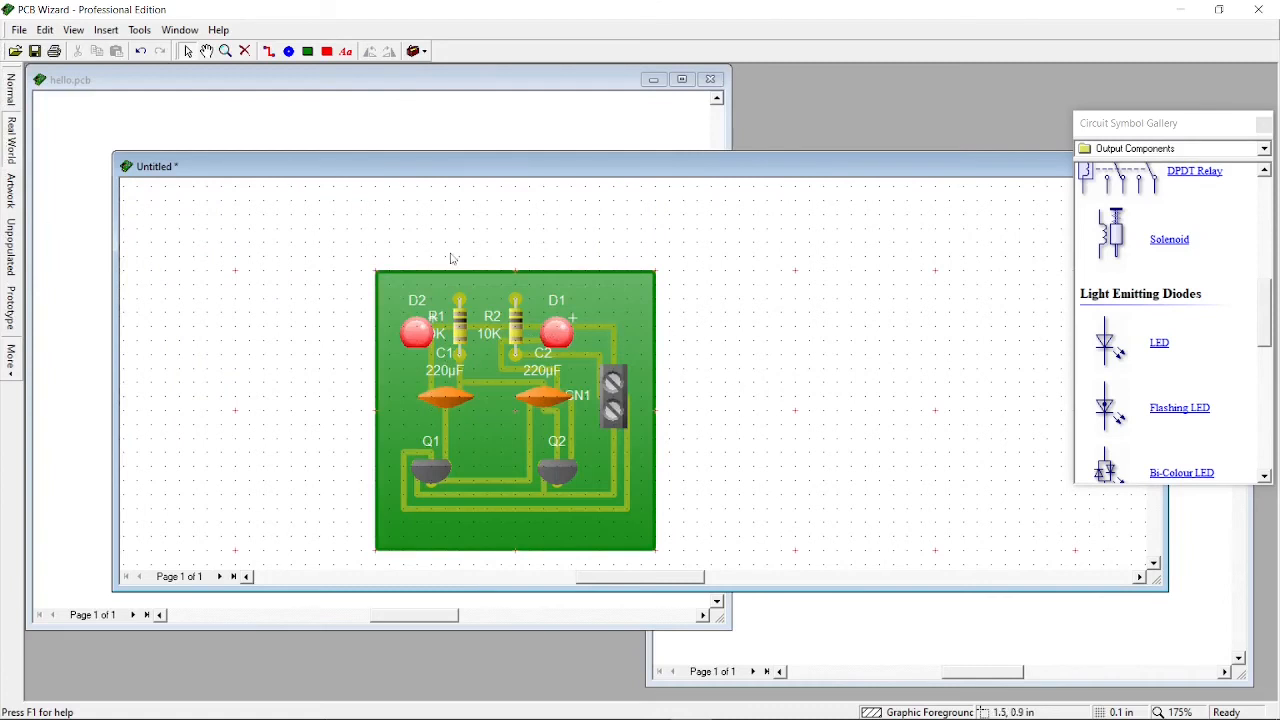
click(11, 191)
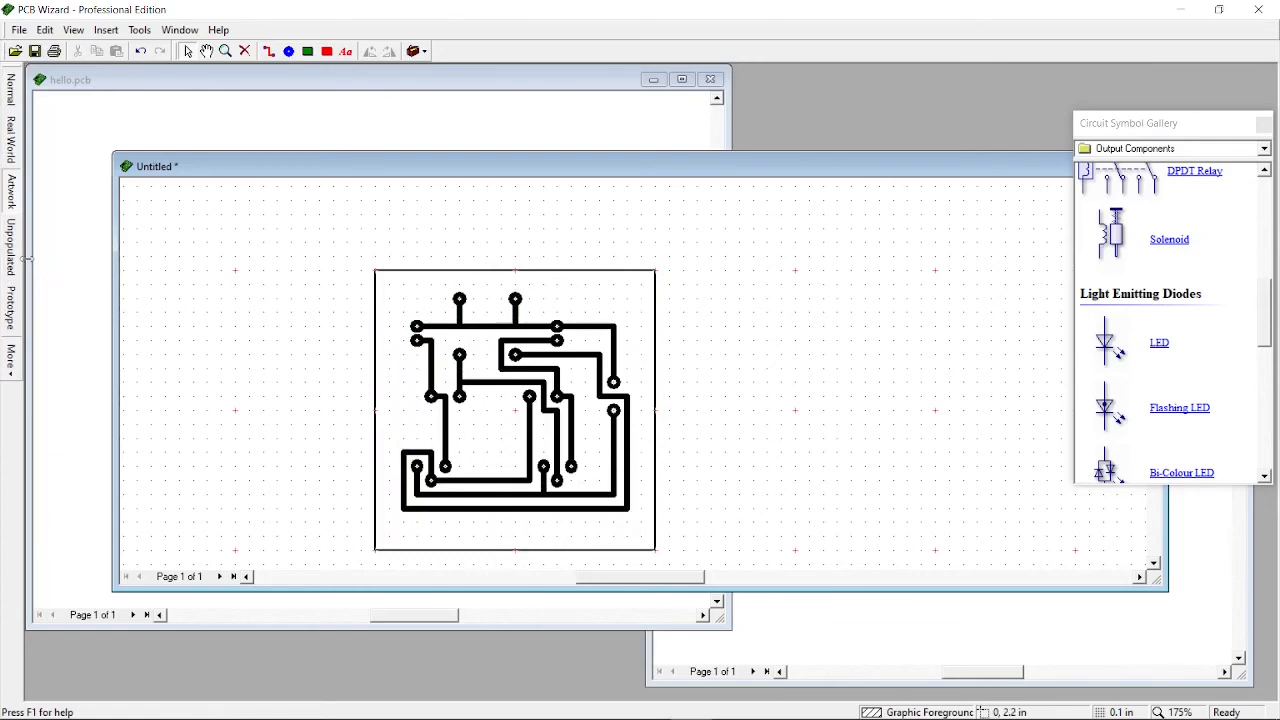
click(10, 308)
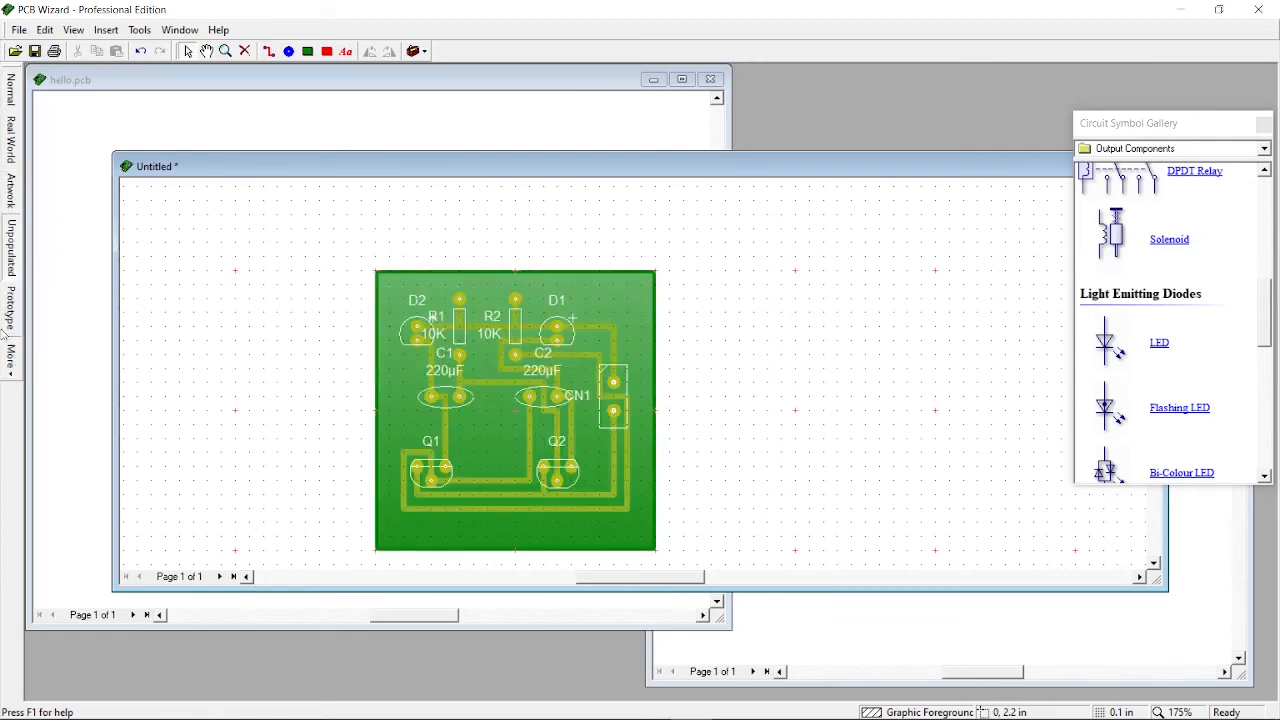
Preview the board in the Silk Screen Artwork style, then return to the Normal view
click(10, 360)
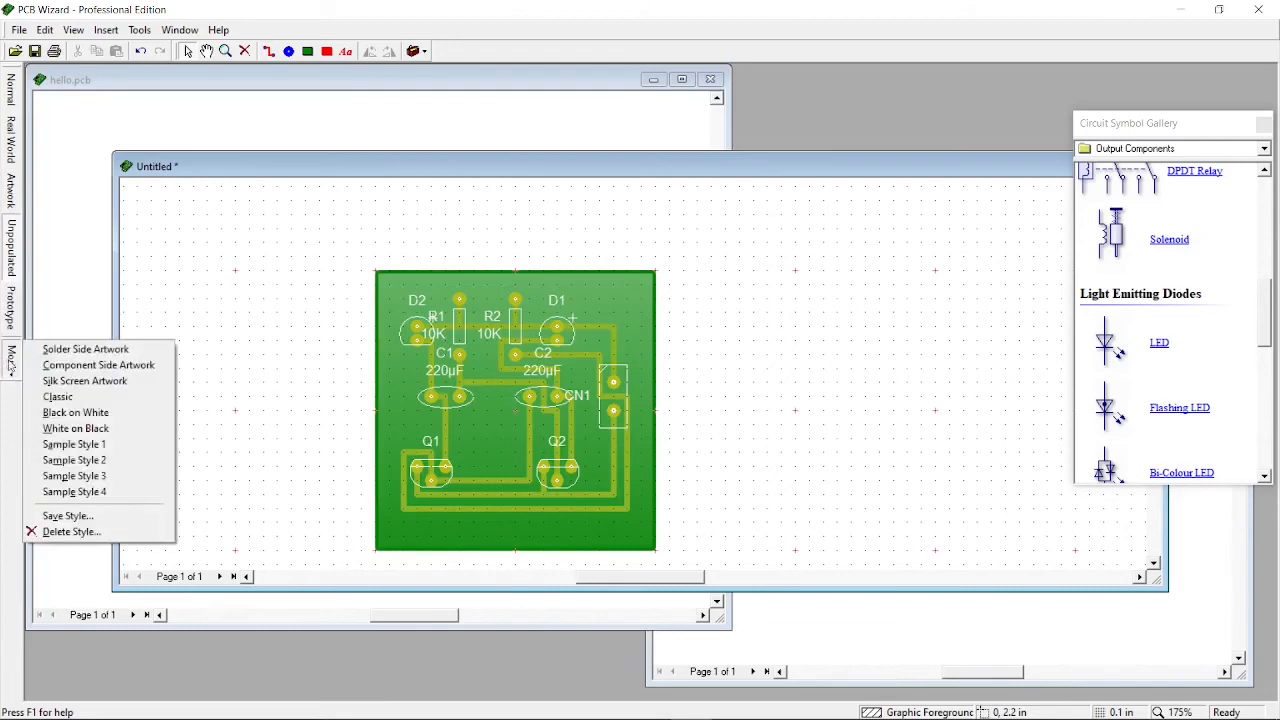
click(72, 384)
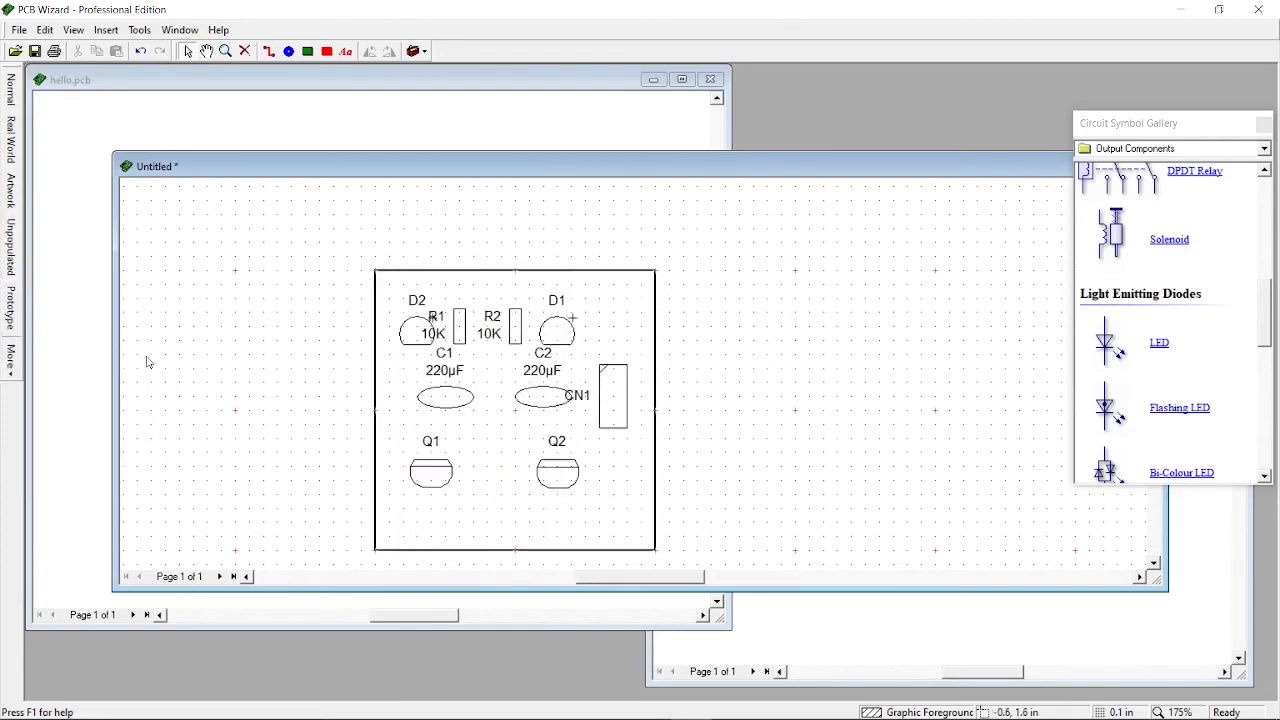
click(10, 90)
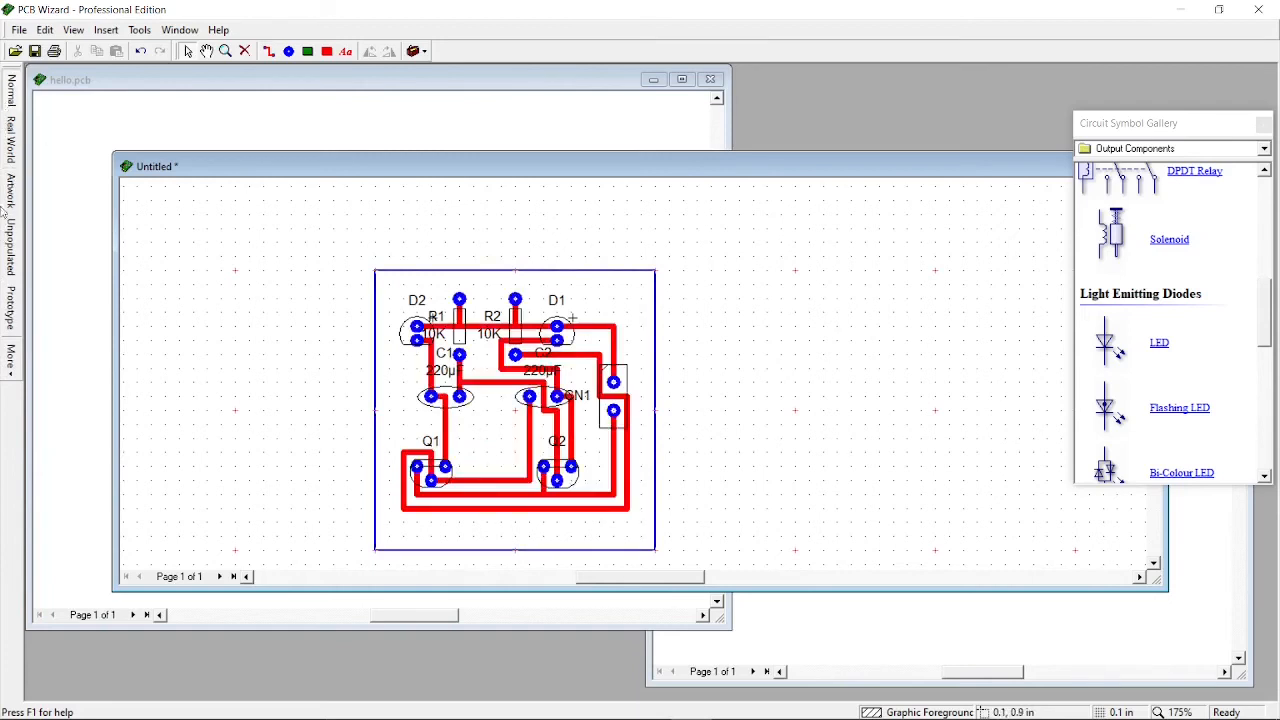
Close the circuit symbol gallery and close the generated board without saving it
double_click(818, 166)
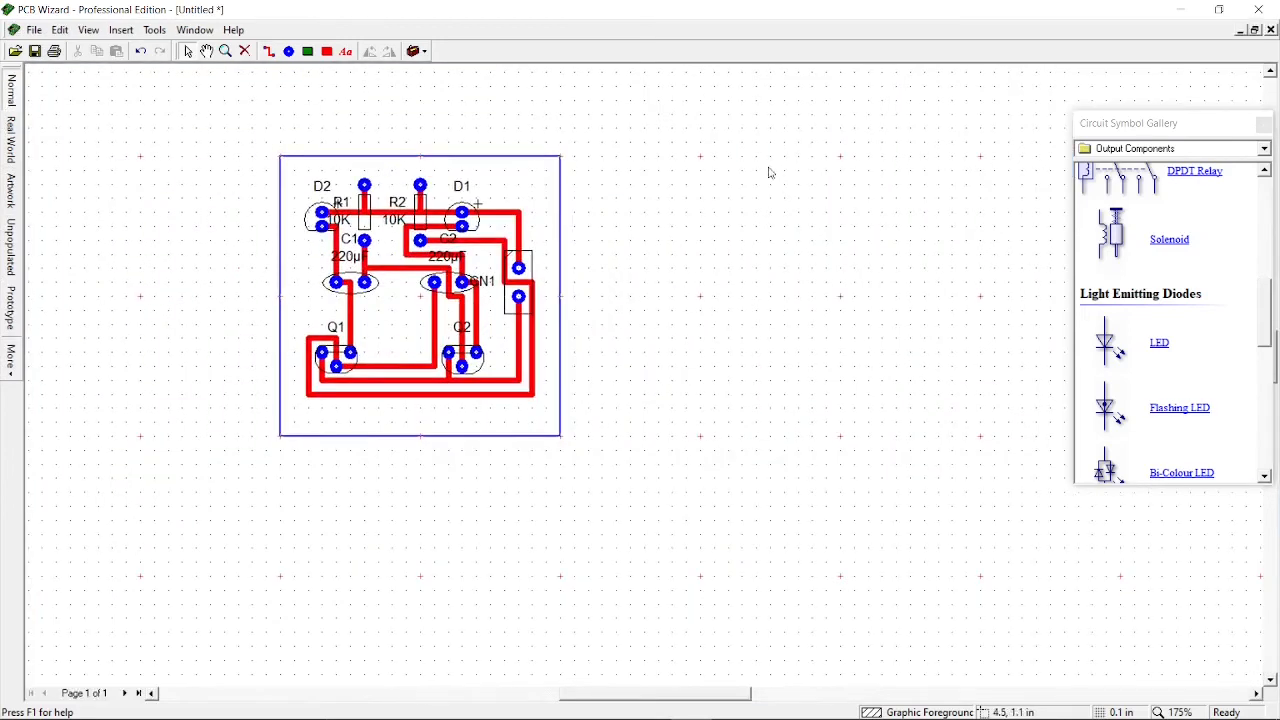
click(1255, 30)
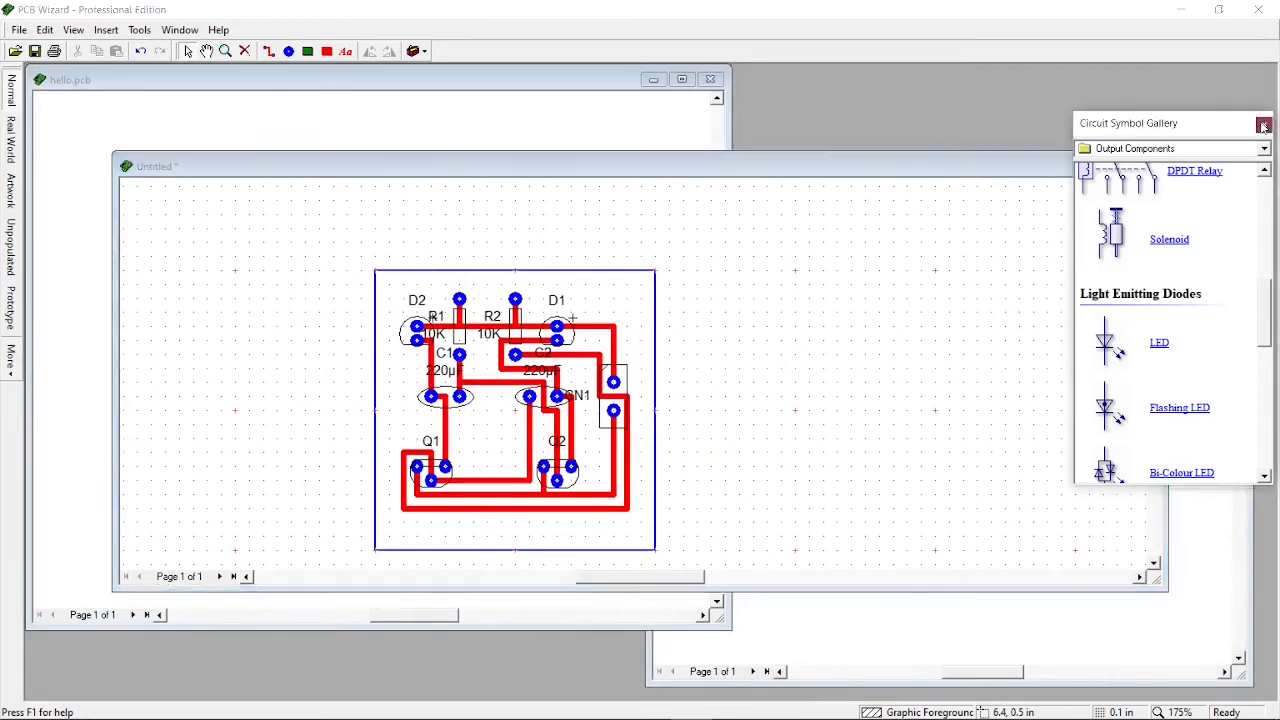
click(1263, 123)
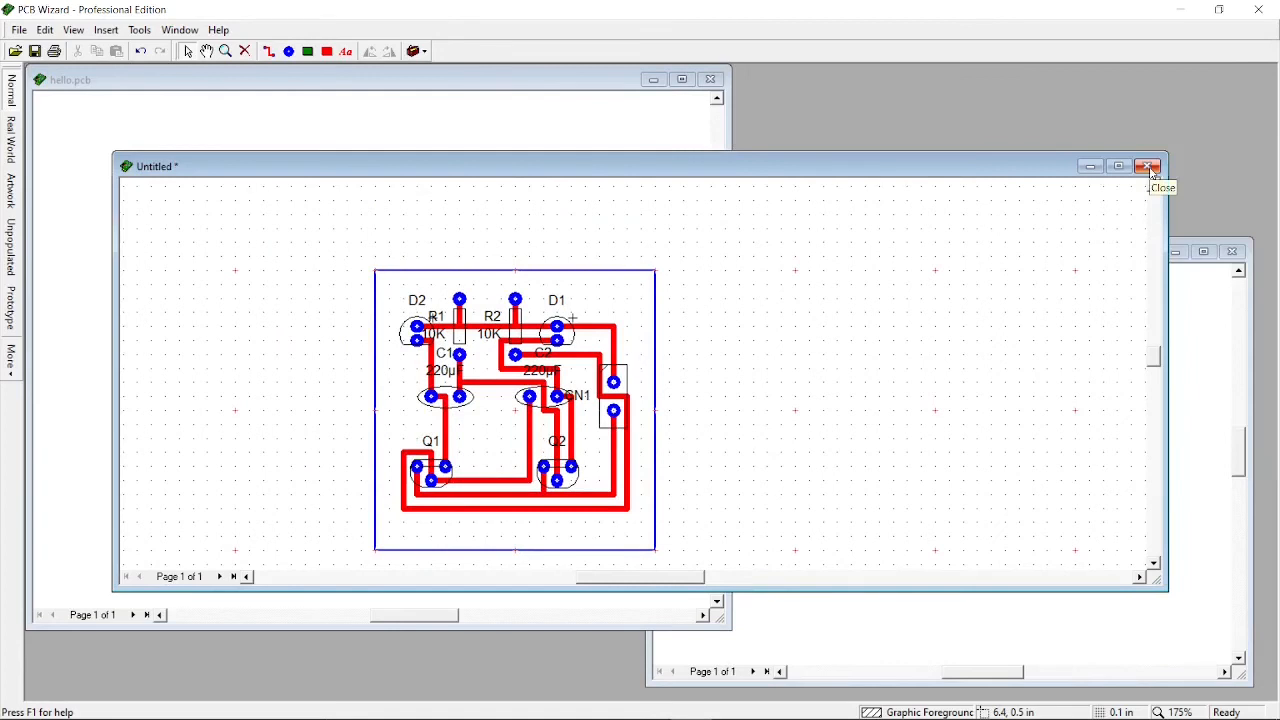
click(1150, 166)
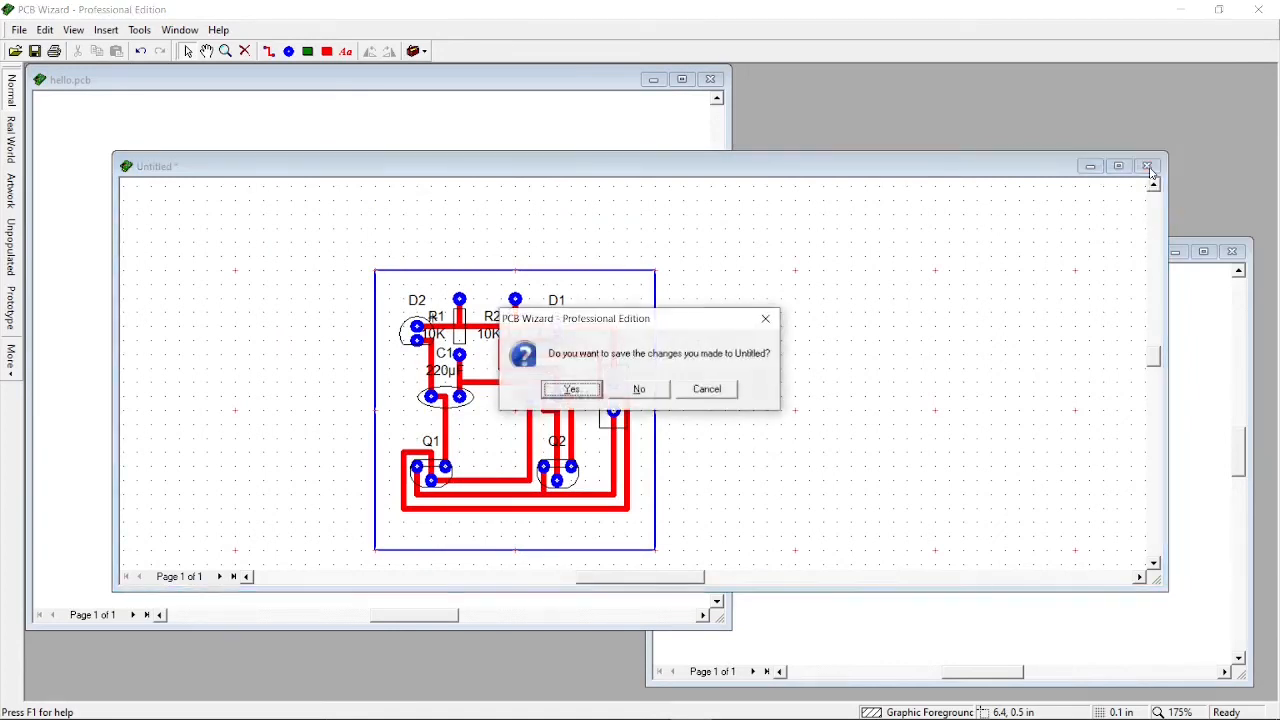
click(657, 387)
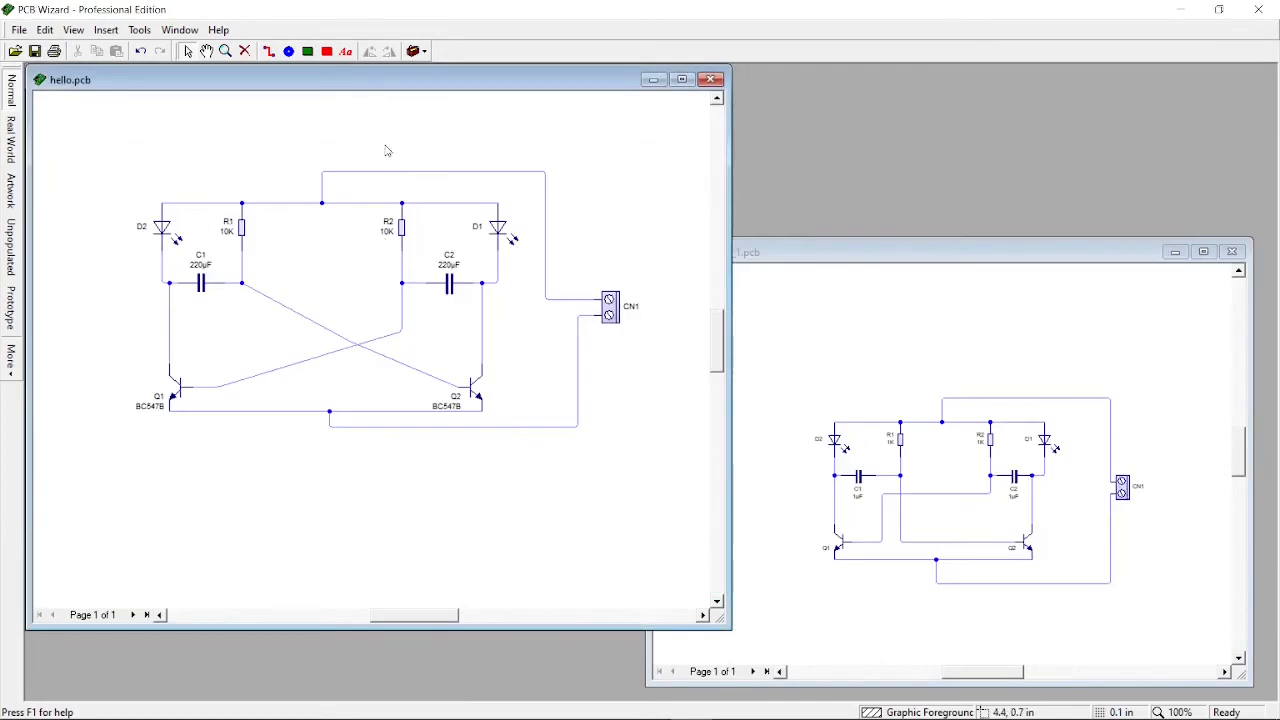
Start converting the circuit into a printed circuit board, choosing to decide the conversion options yourself
click(139, 30)
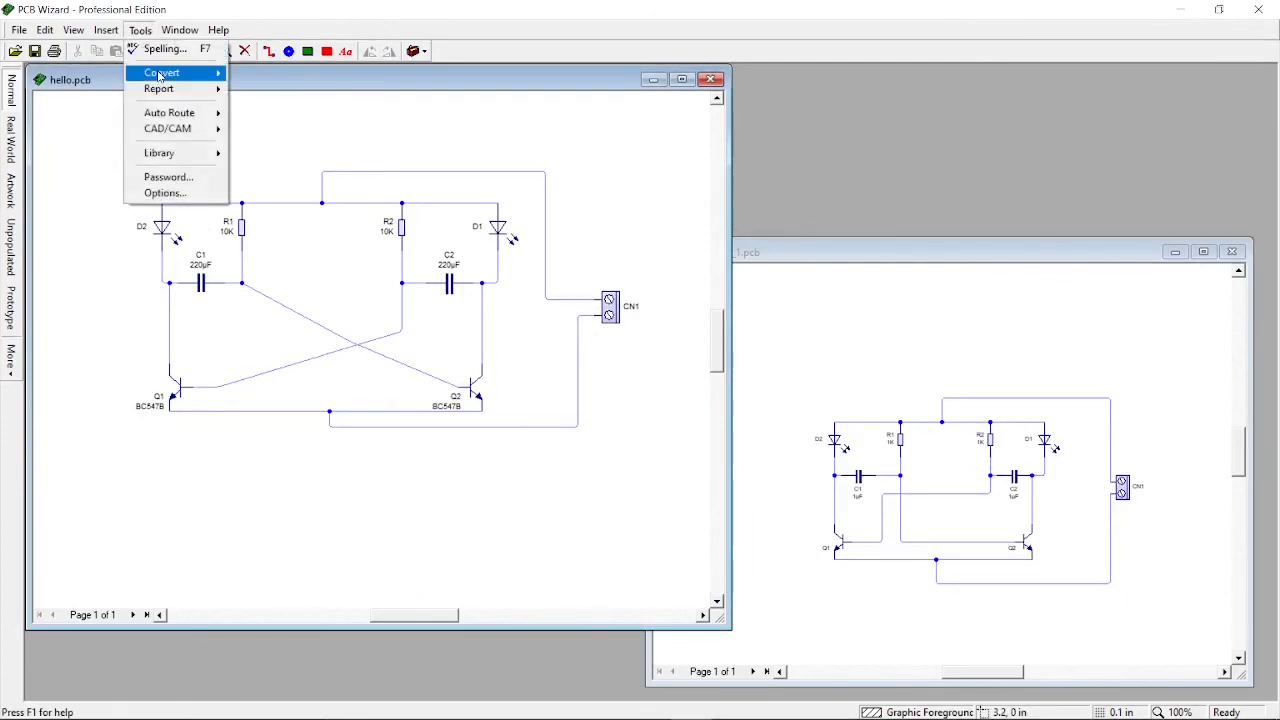
mouse_move(160, 75)
click(300, 72)
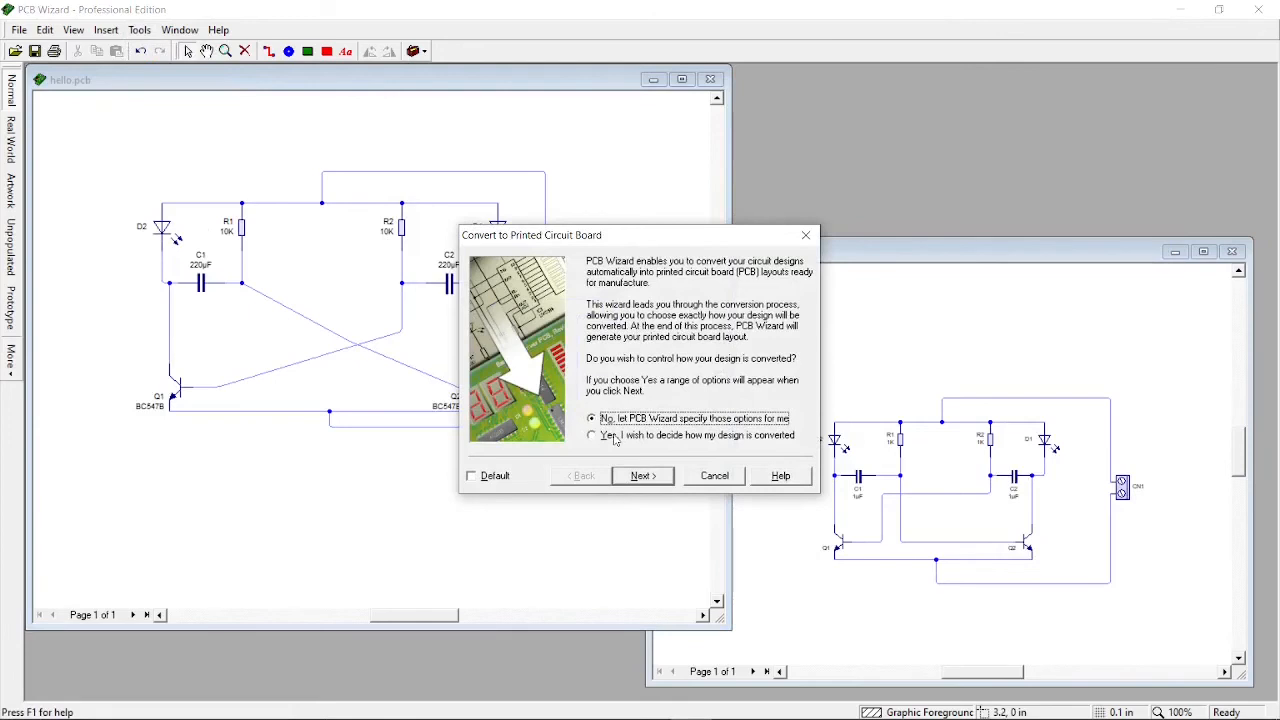
click(619, 438)
click(643, 476)
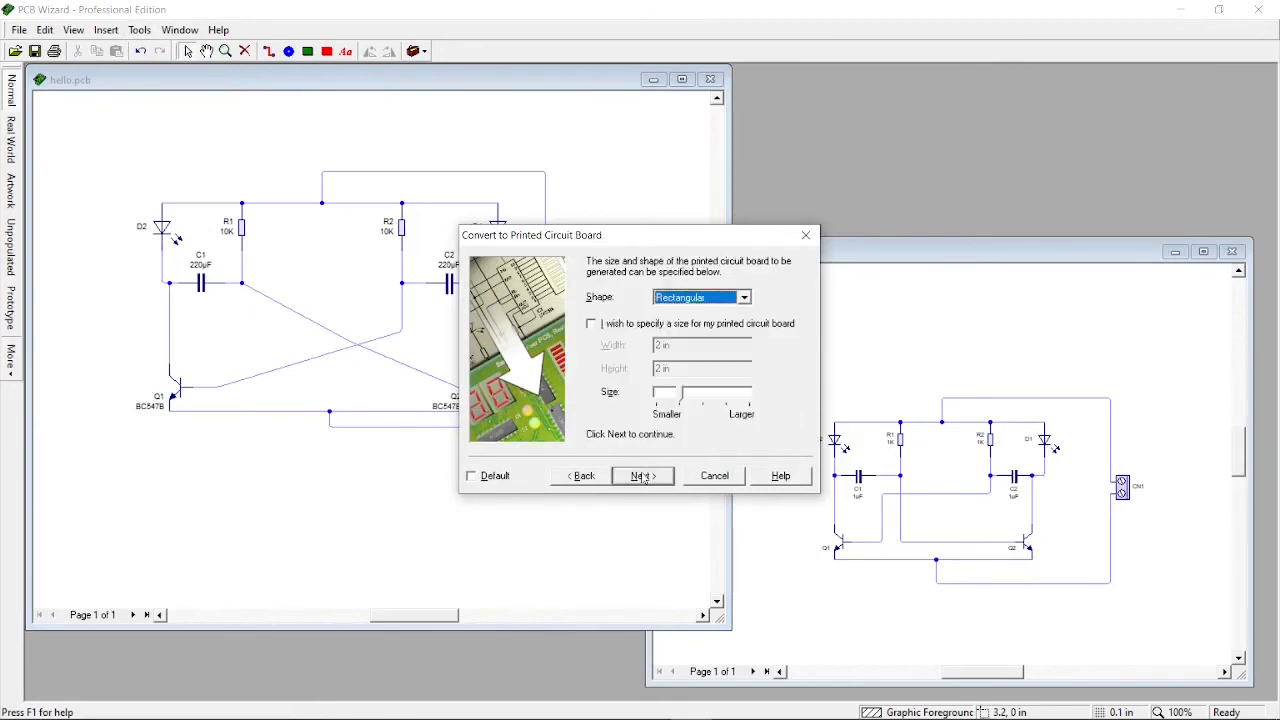
Make the board shape Circular and enlarge its size to about 2.6 in
click(726, 294)
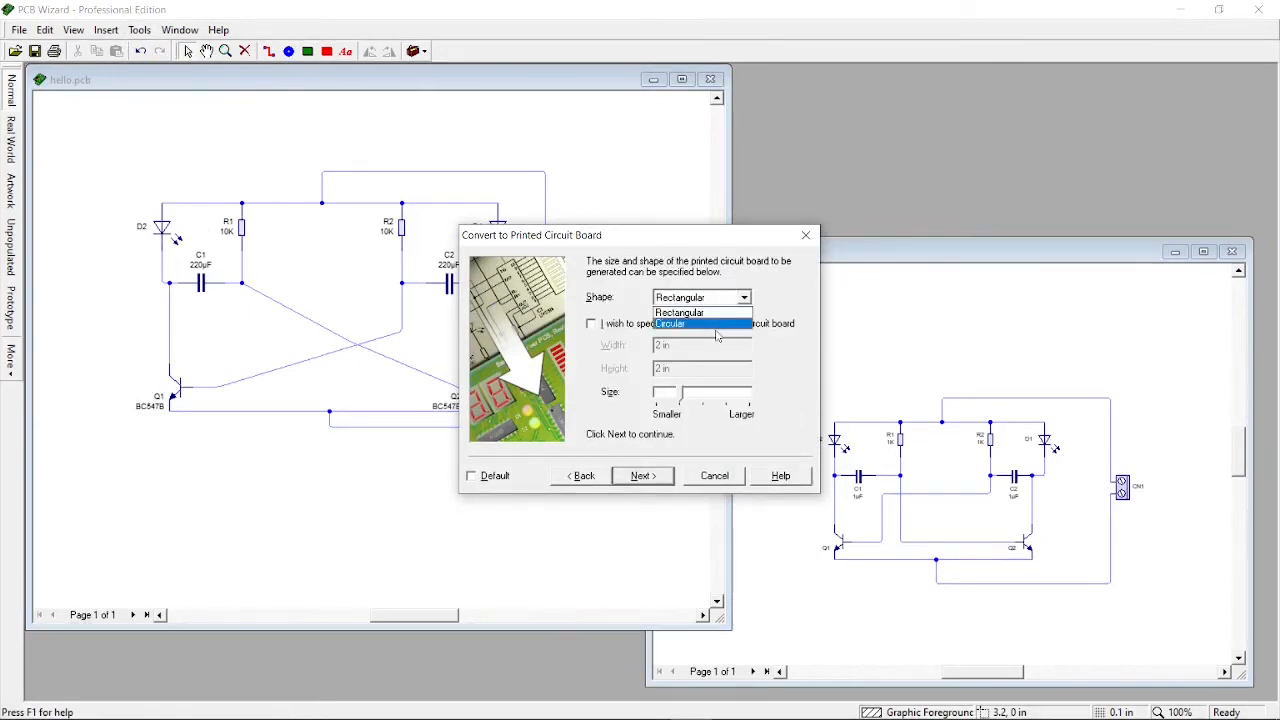
click(716, 324)
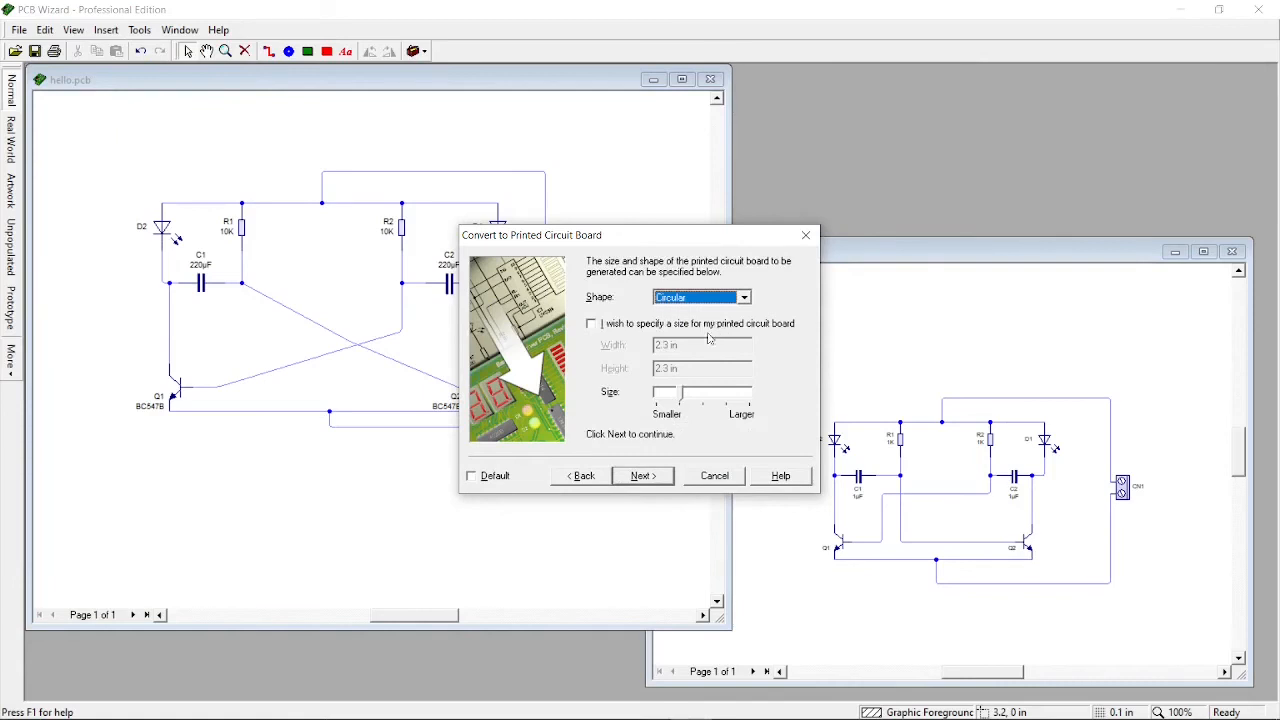
click(684, 397)
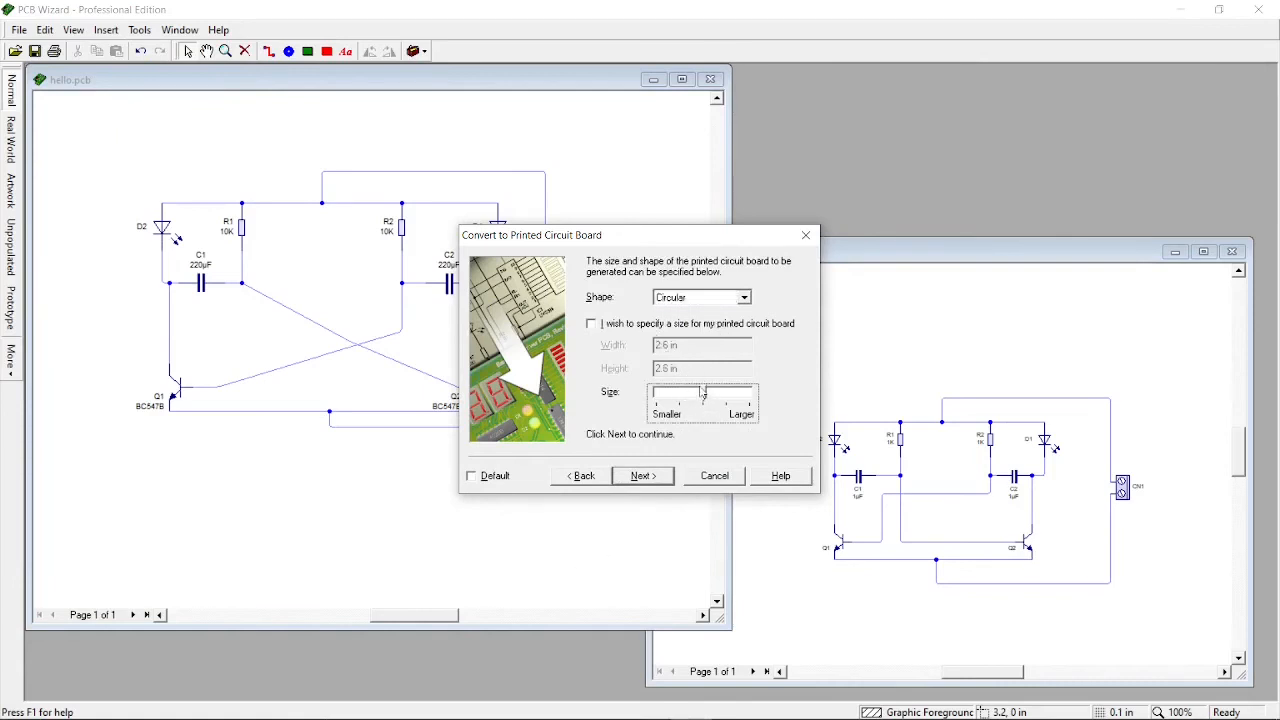
click(646, 476)
Review the component list and accept the default power, placement, routing and copper area settings to generate the board
scroll(622, 316, down, 1)
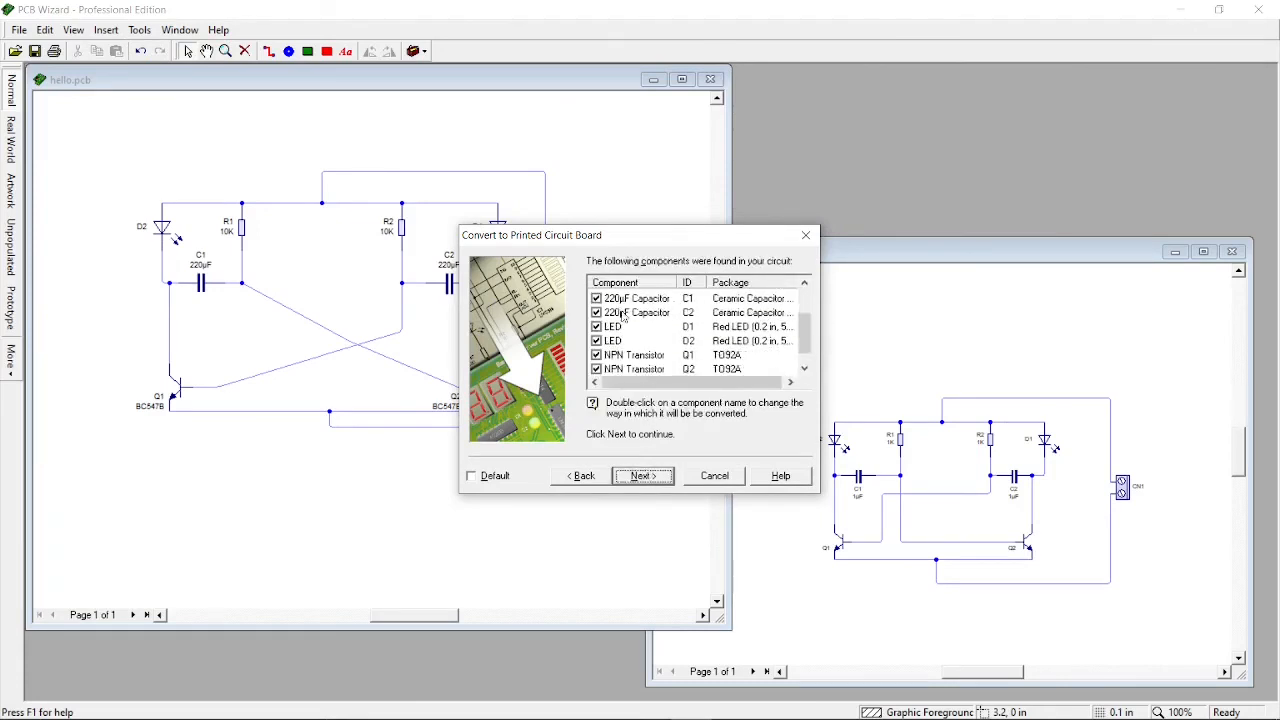
scroll(648, 366, up, 2)
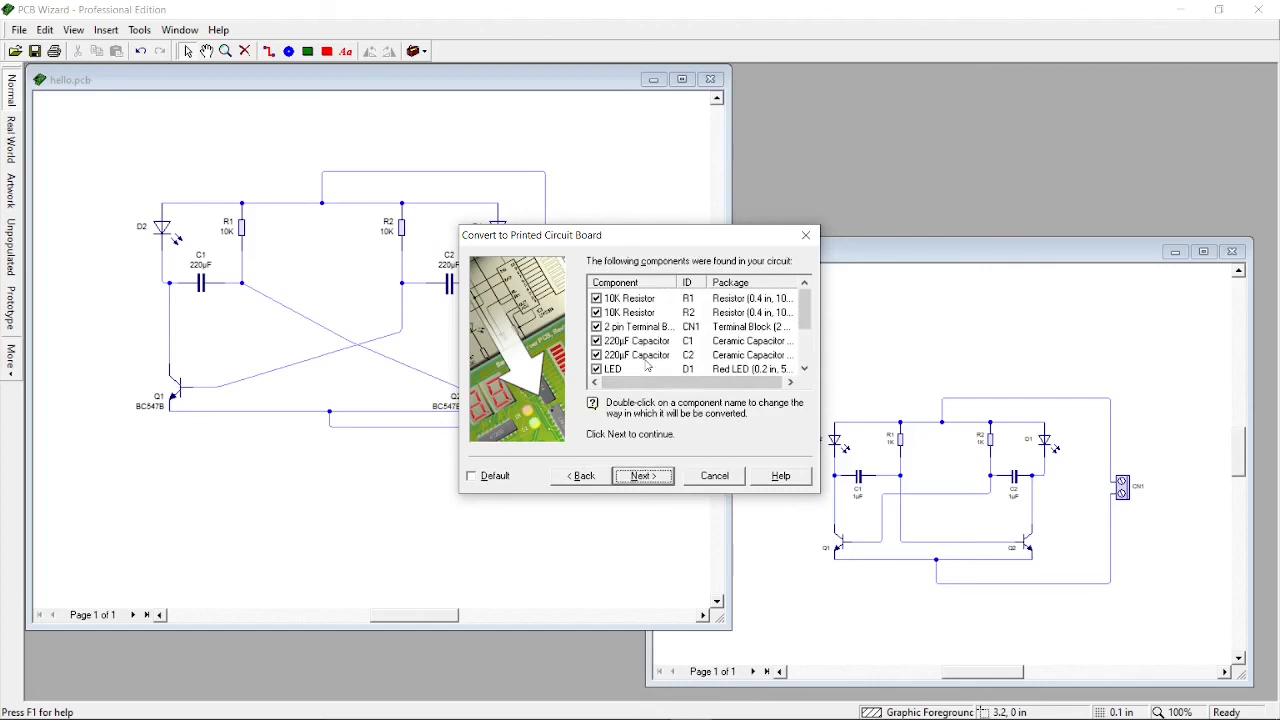
click(632, 483)
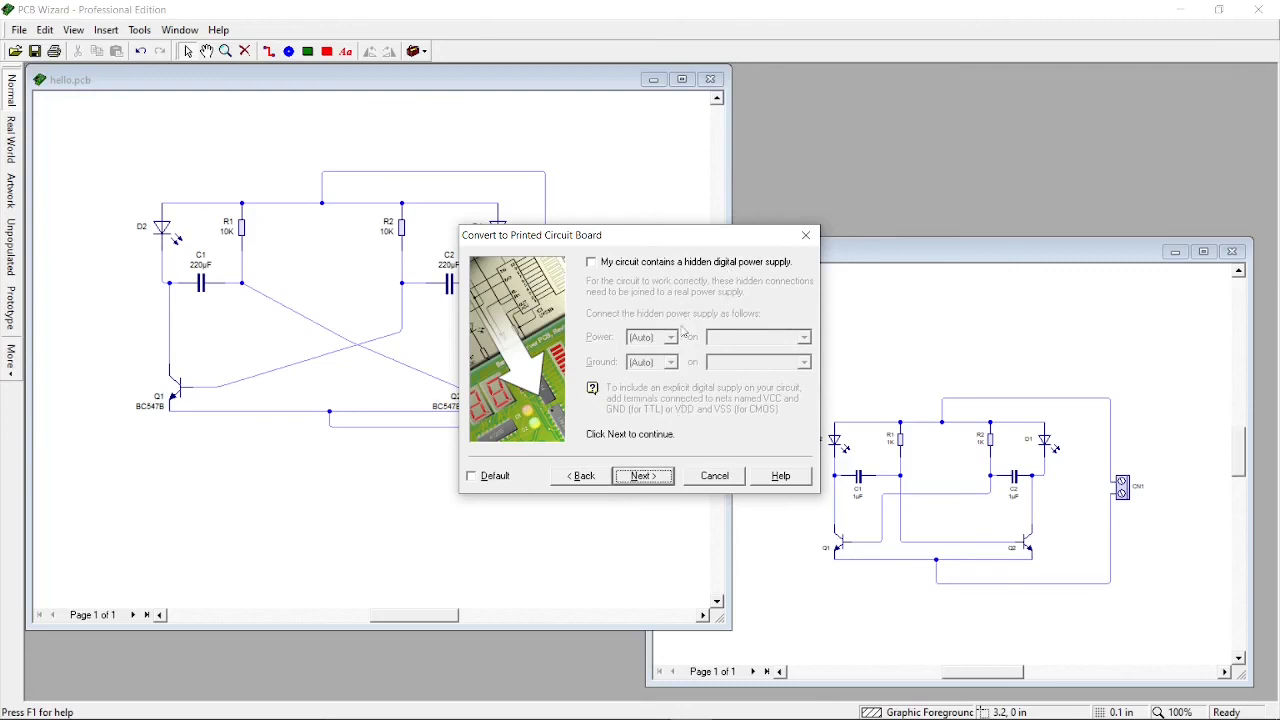
click(659, 478)
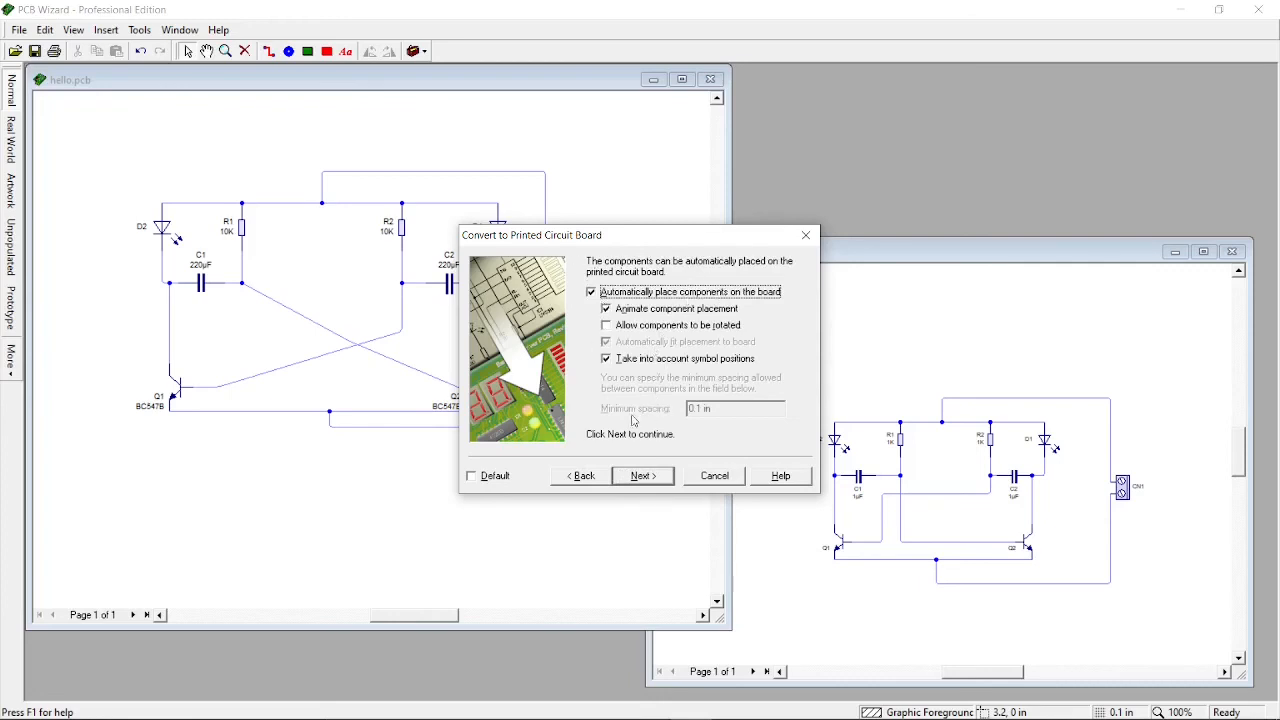
click(656, 480)
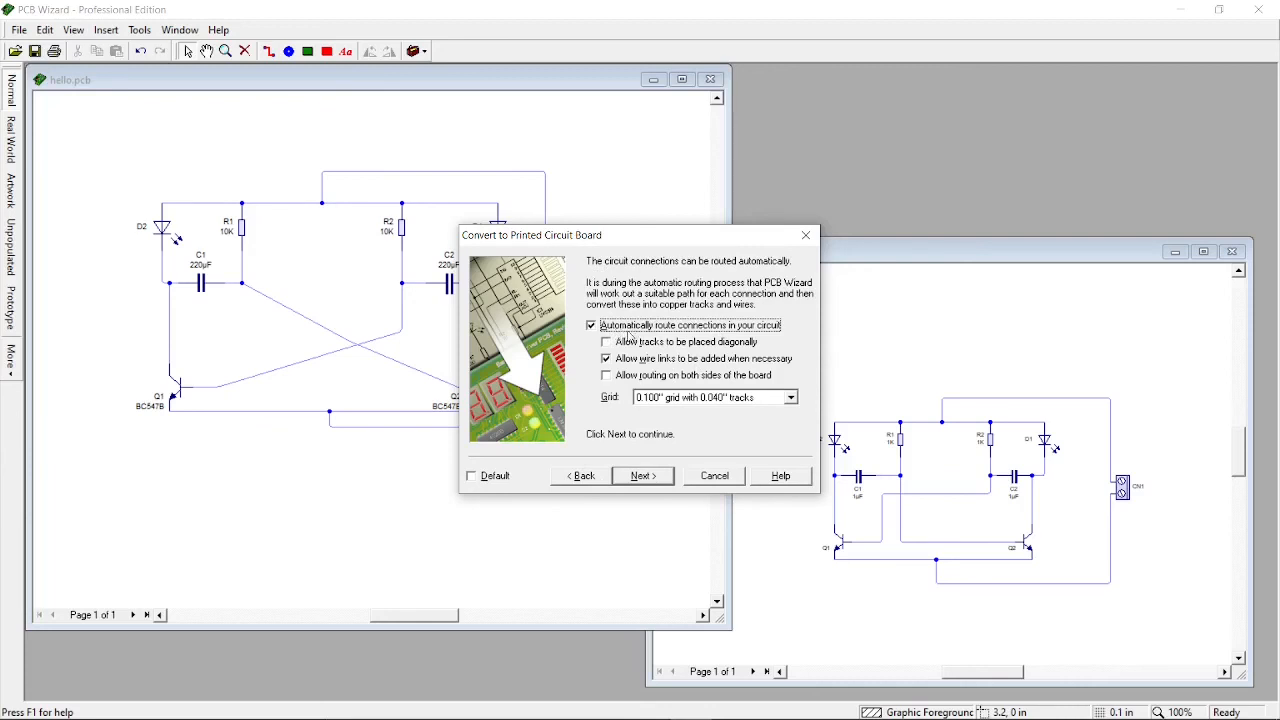
click(655, 478)
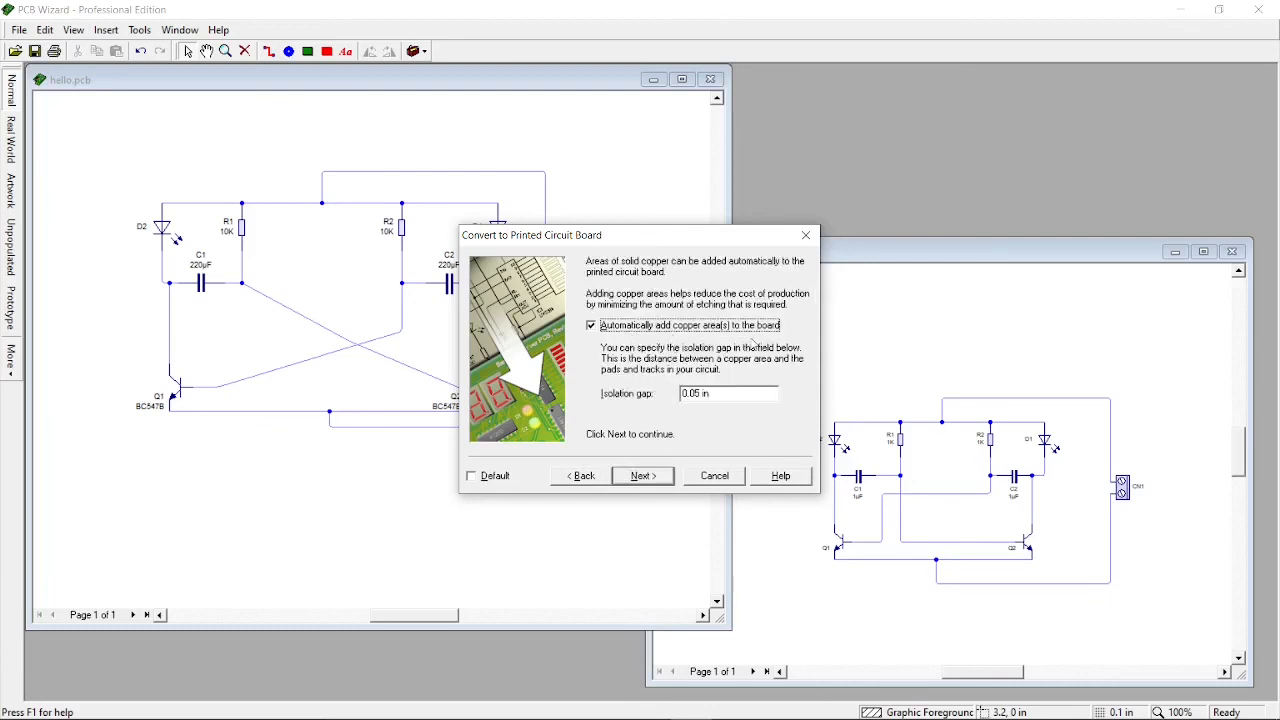
click(649, 477)
click(649, 477)
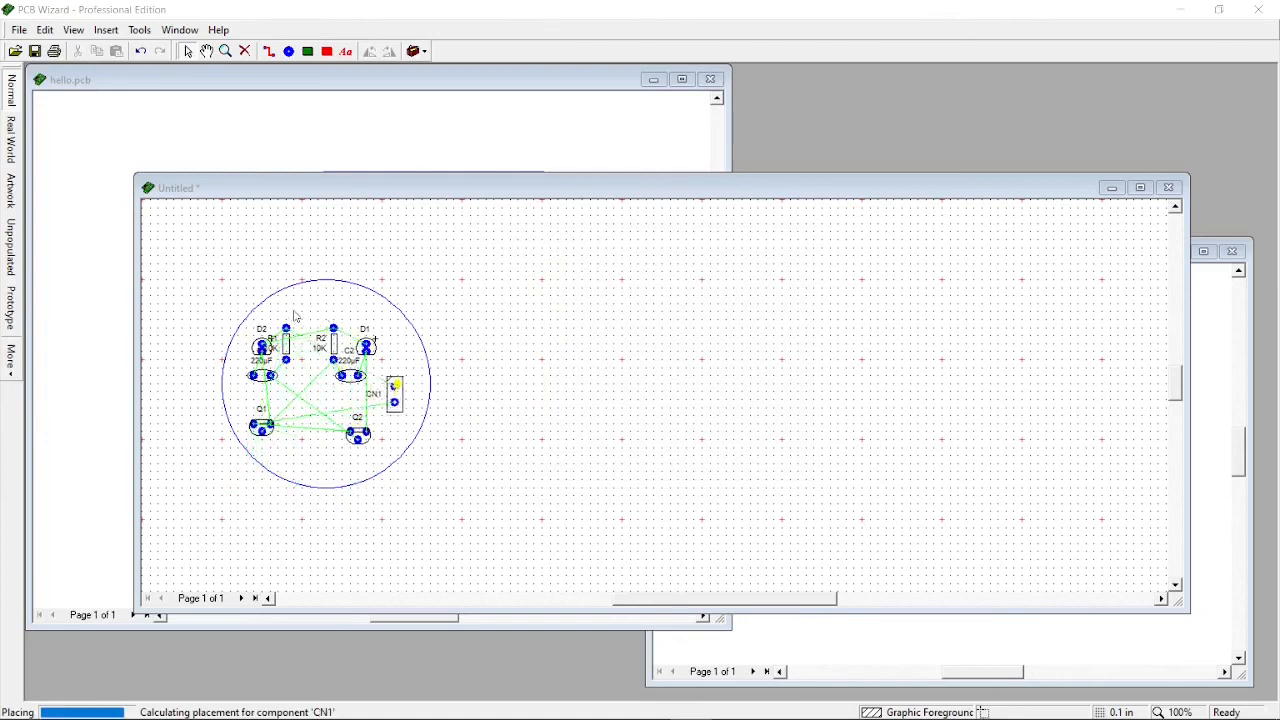
Delete the copper fill area from the circular board
click(642, 390)
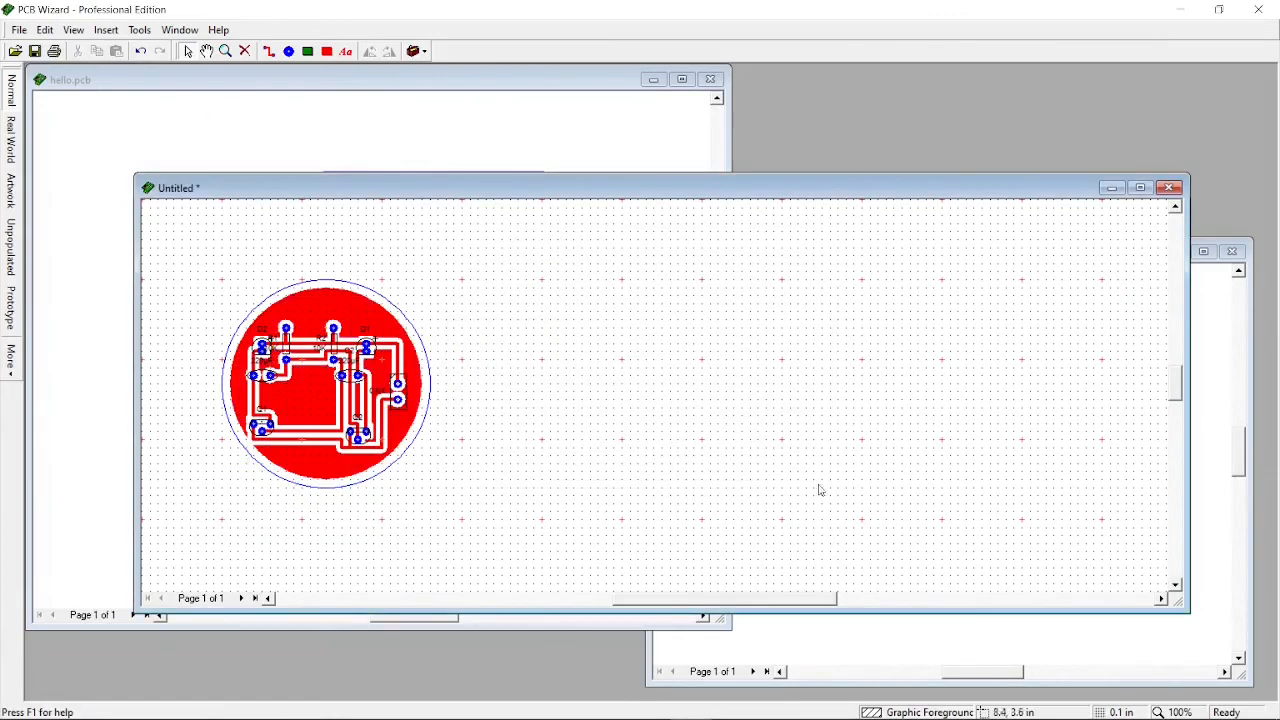
right_click(307, 396)
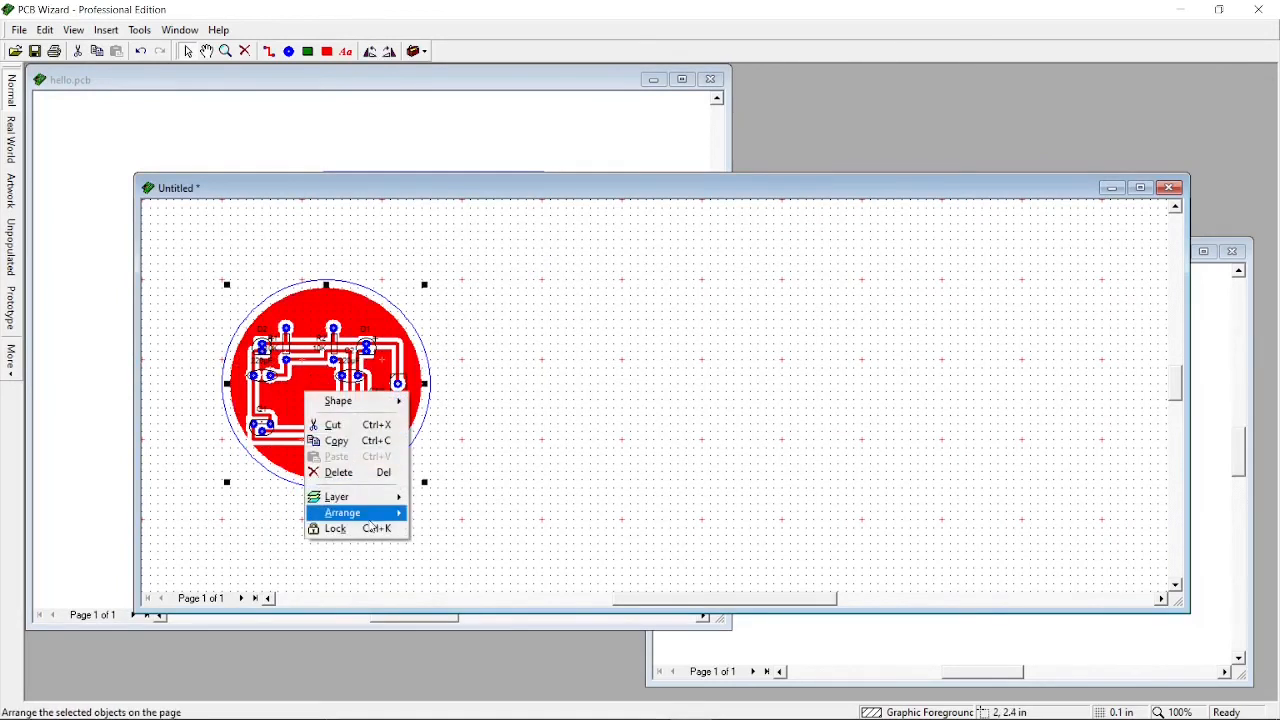
click(368, 474)
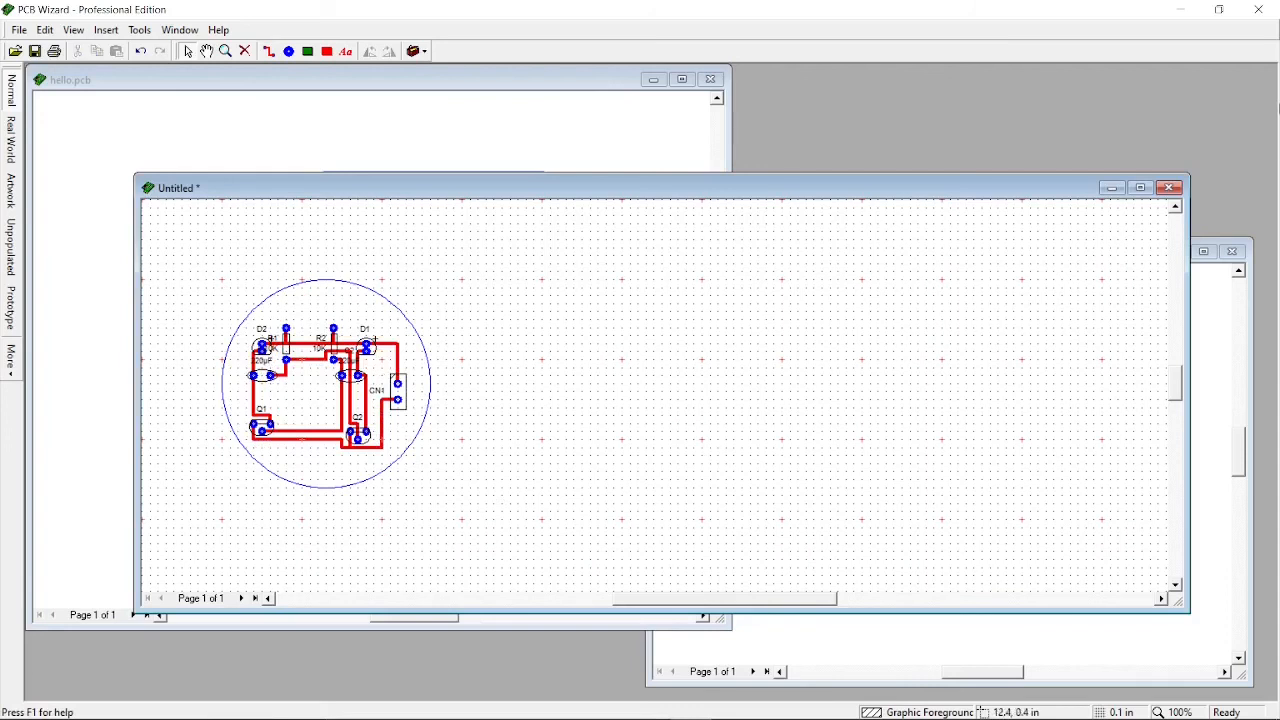
Close the circular board without saving and minimize the program window
click(1170, 192)
click(637, 388)
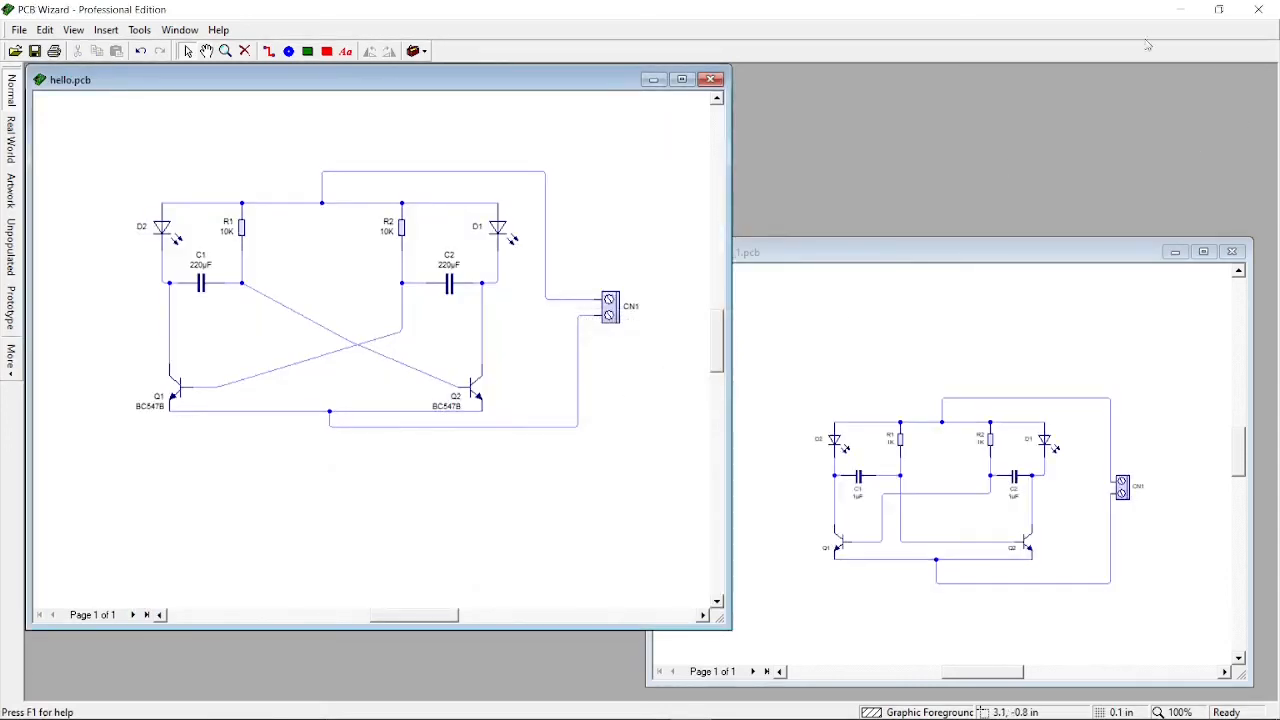
click(1179, 18)
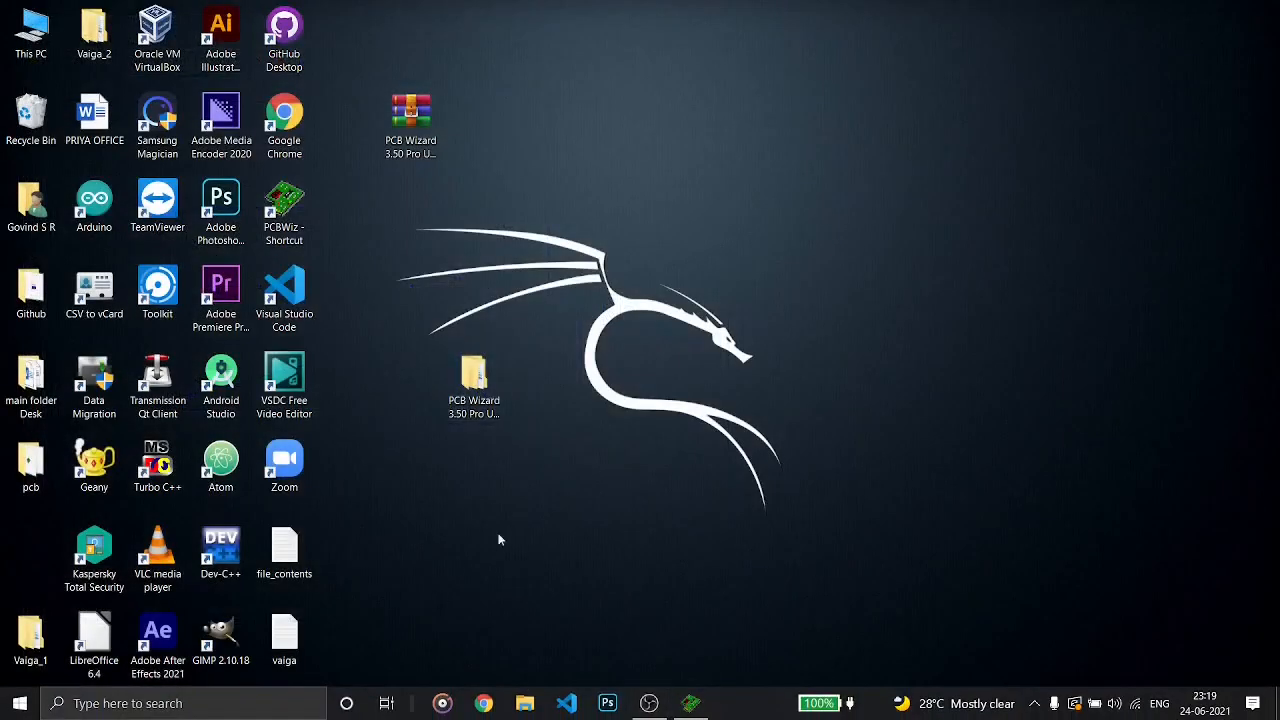
Move the pcb folder on the desktop, open it, and select the hello file
drag(30, 510, 485, 482)
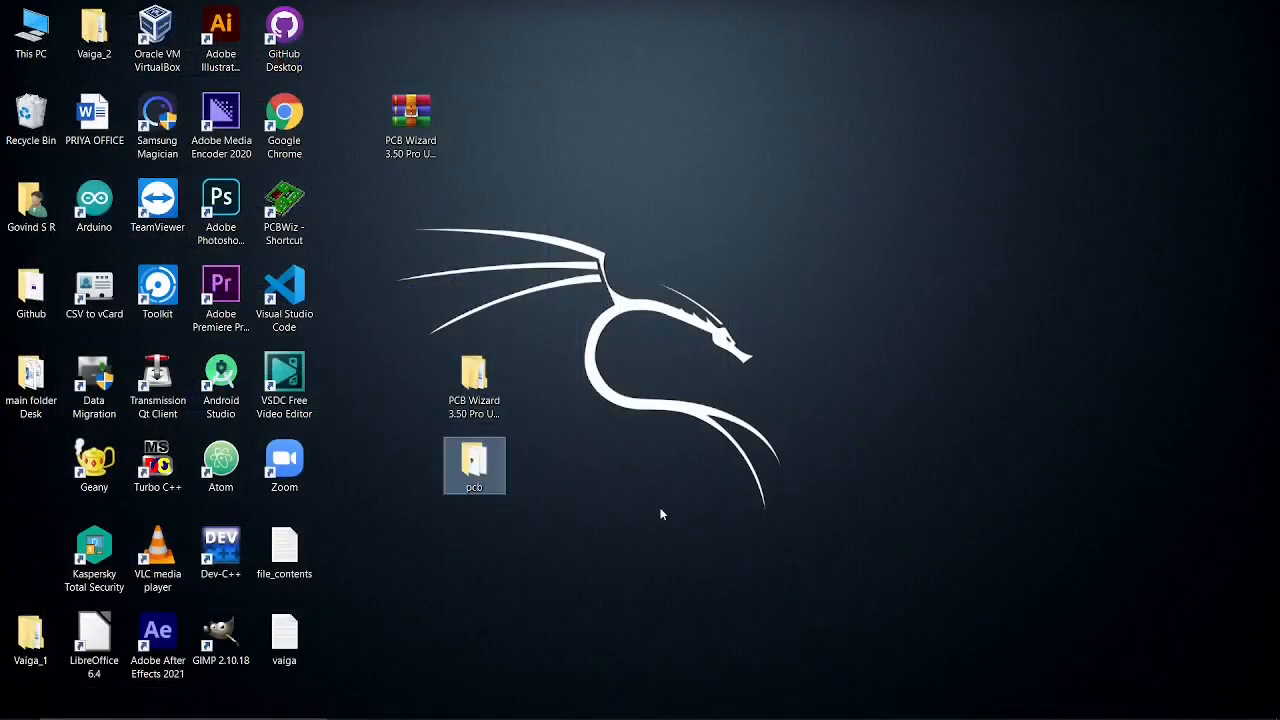
double_click(489, 473)
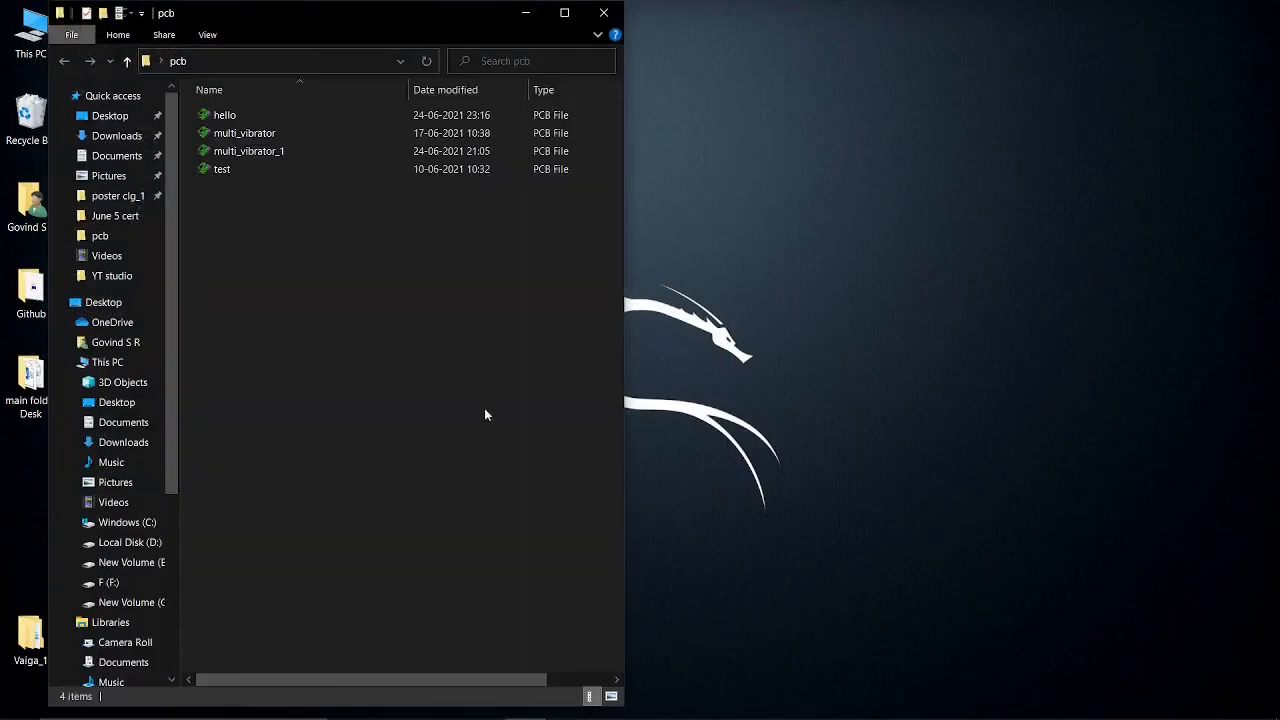
click(303, 119)
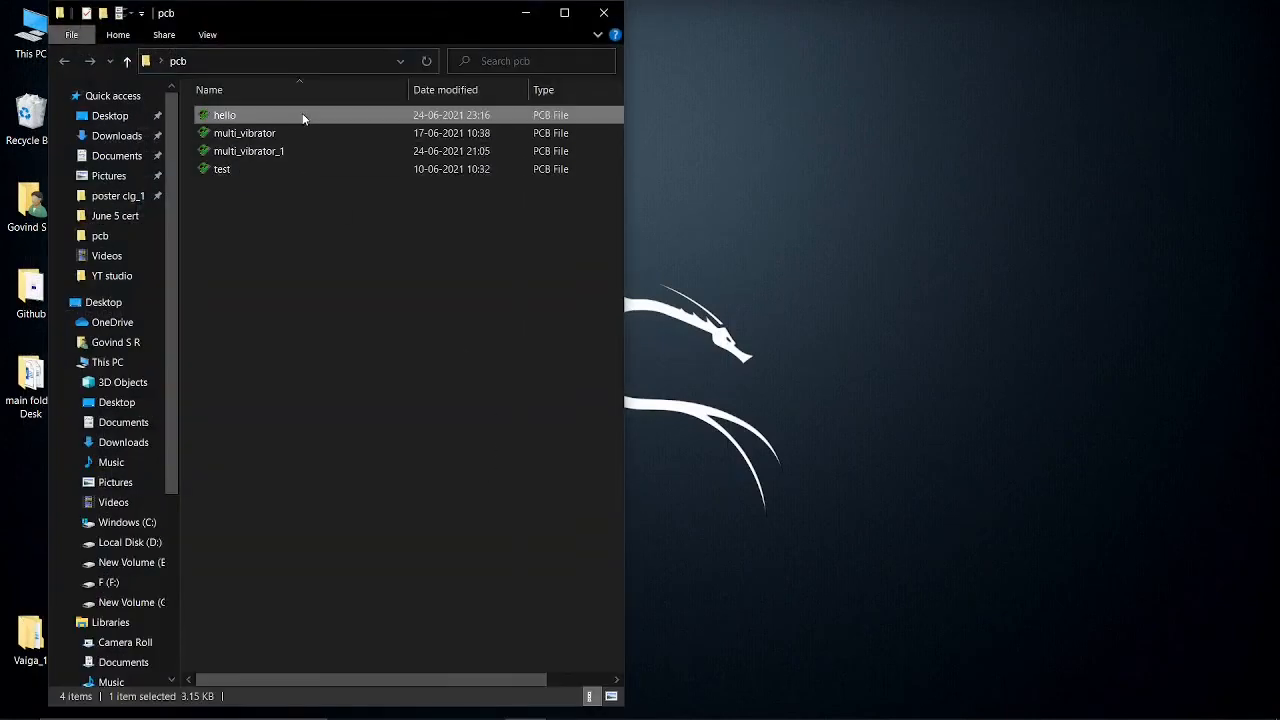
Start opening the hello file with another app and choose to look for another app on this PC
right_click(302, 115)
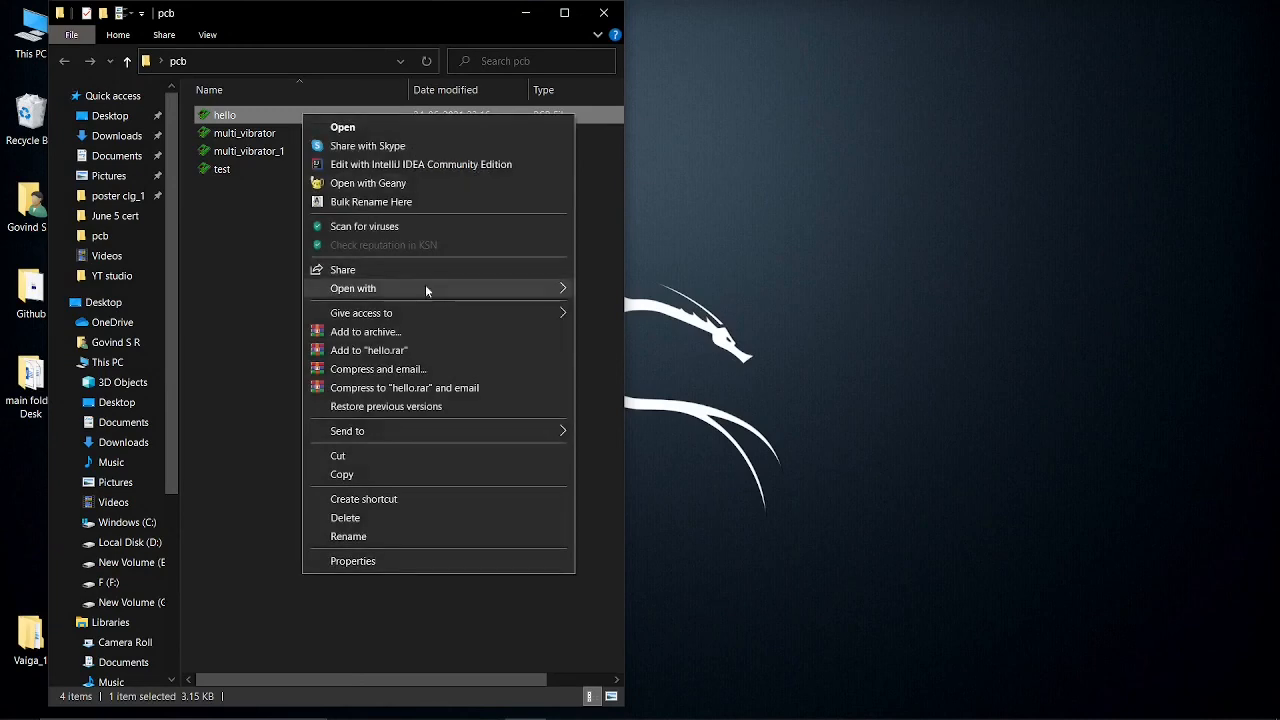
mouse_move(436, 292)
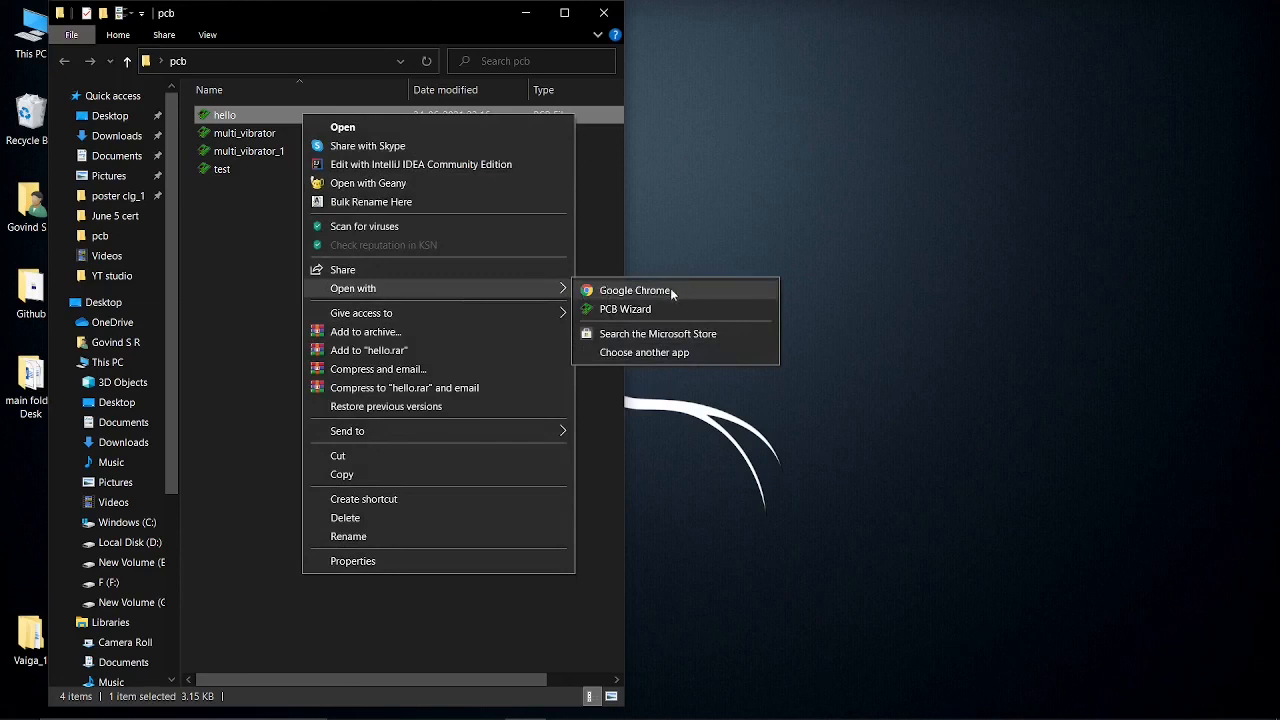
click(660, 352)
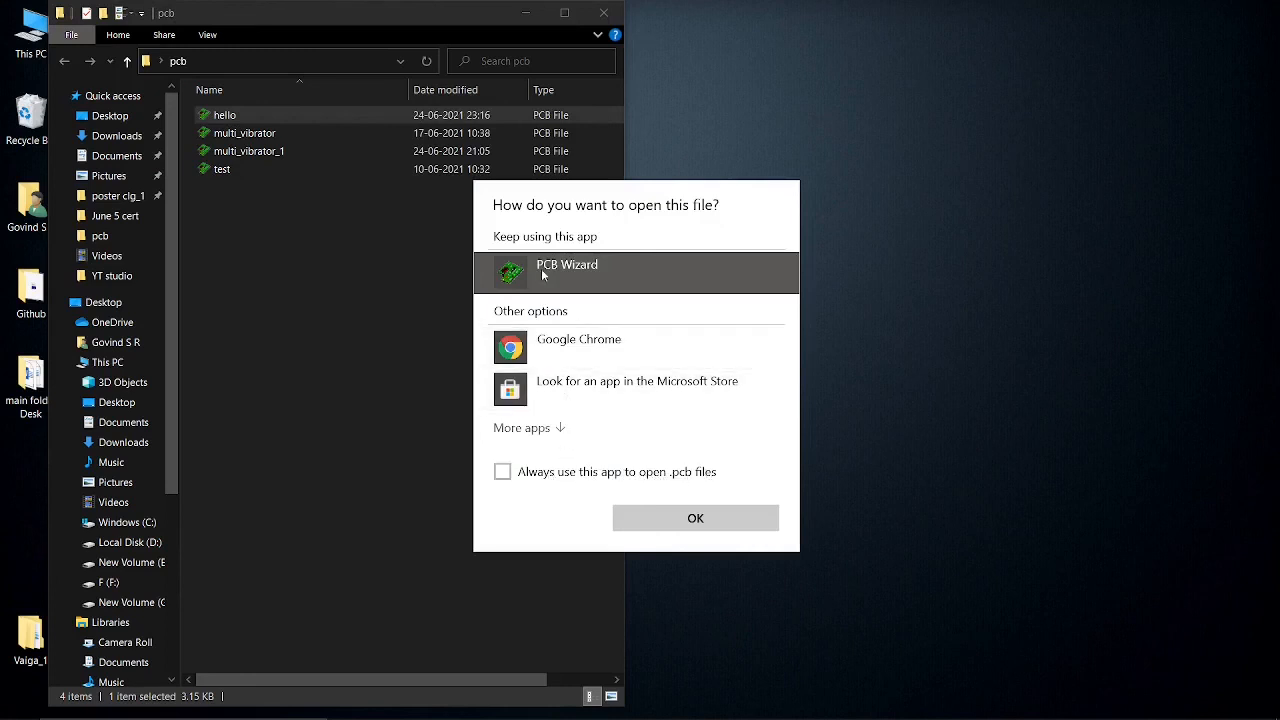
click(524, 428)
scroll(558, 436, down, 5)
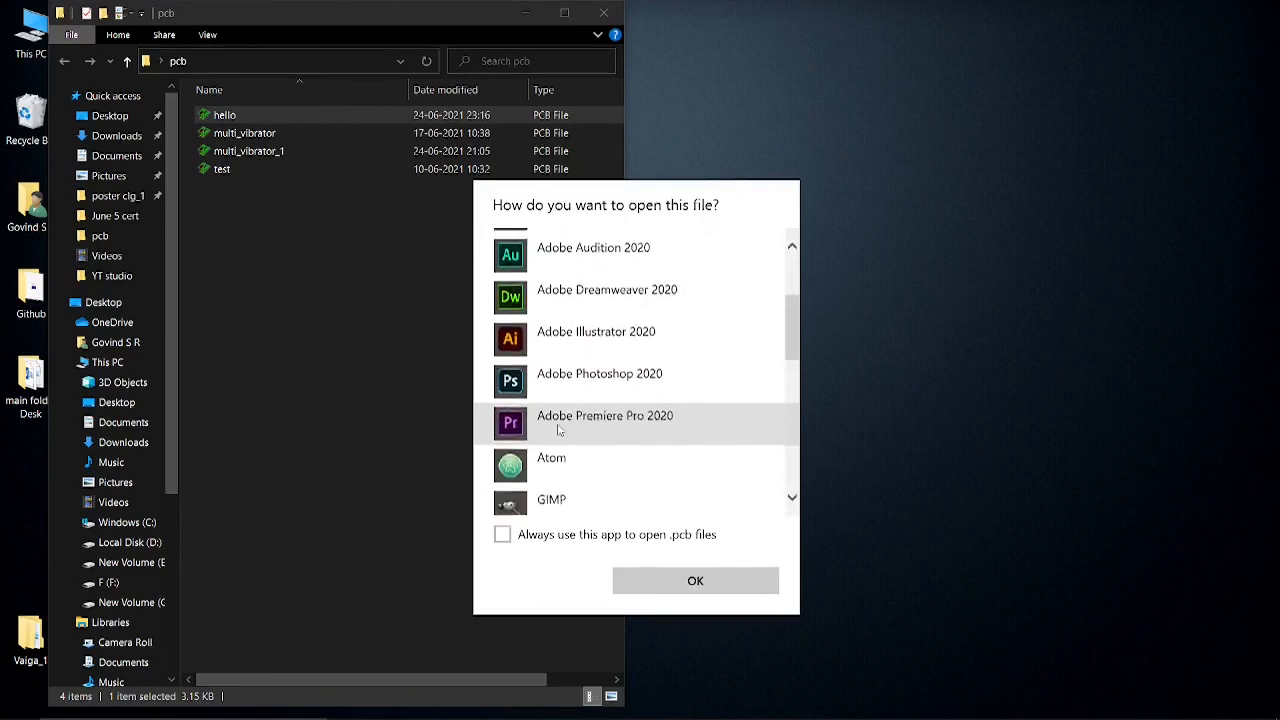
scroll(557, 440, down, 3)
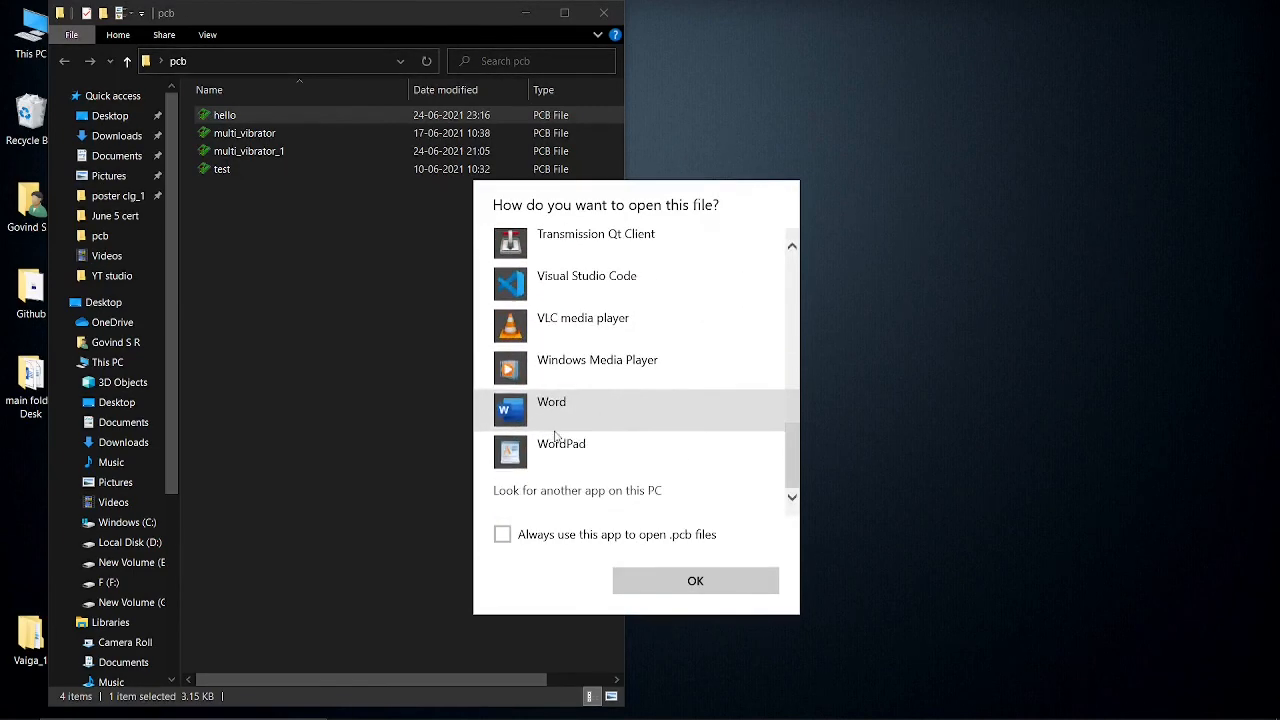
click(619, 491)
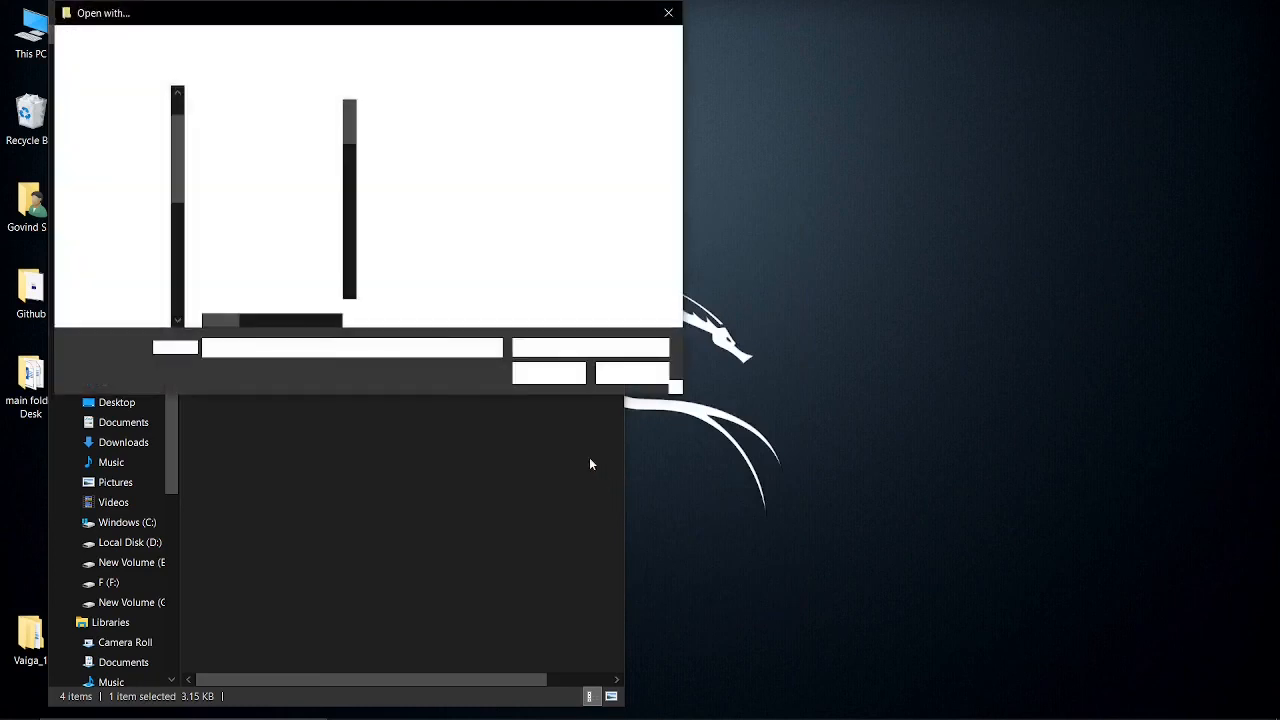
Browse to the PCB Wizard 3.50 Pro Unlimited folder on the desktop and pick PCBWiz as the program to open the file
scroll(131, 117, up, 1)
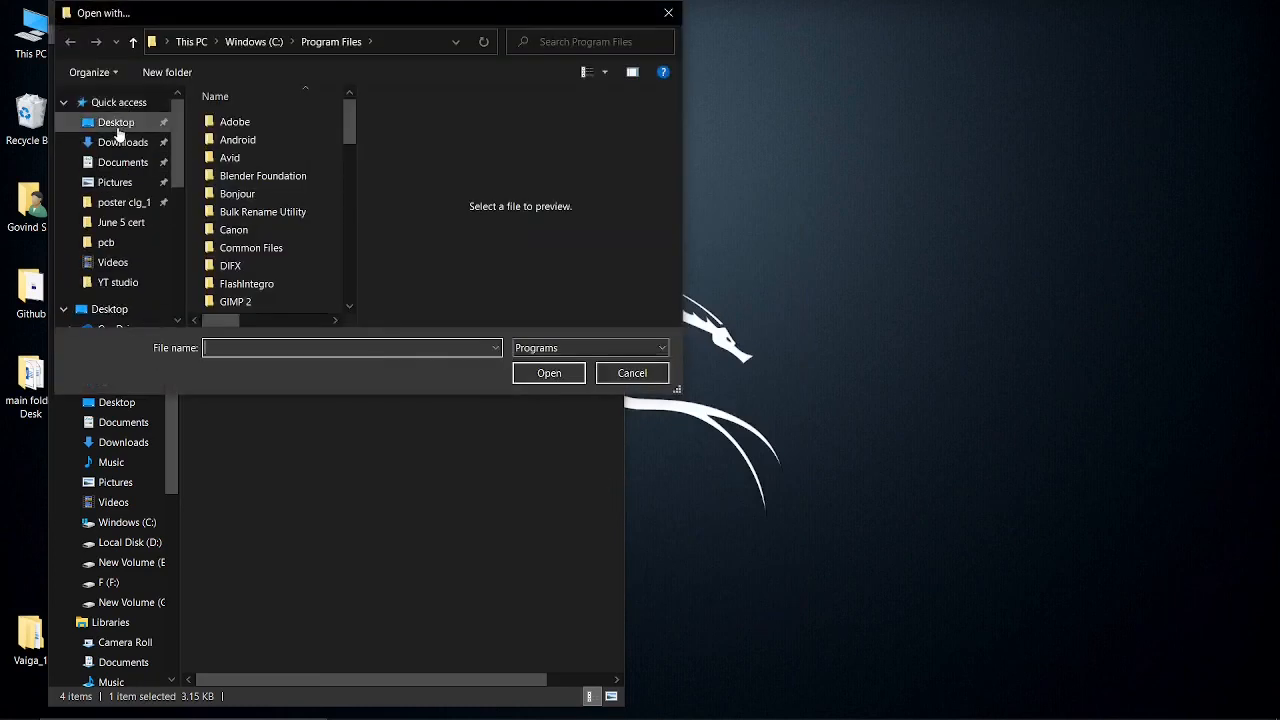
click(117, 125)
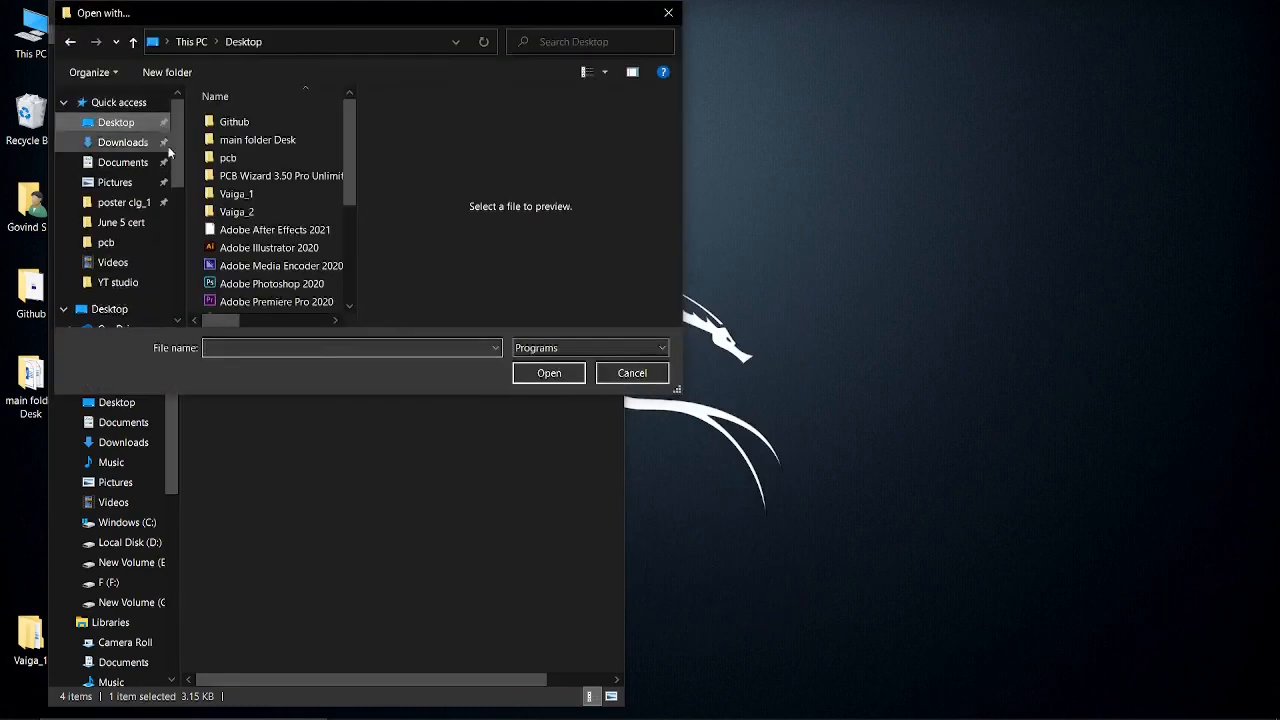
double_click(273, 176)
click(273, 122)
double_click(273, 122)
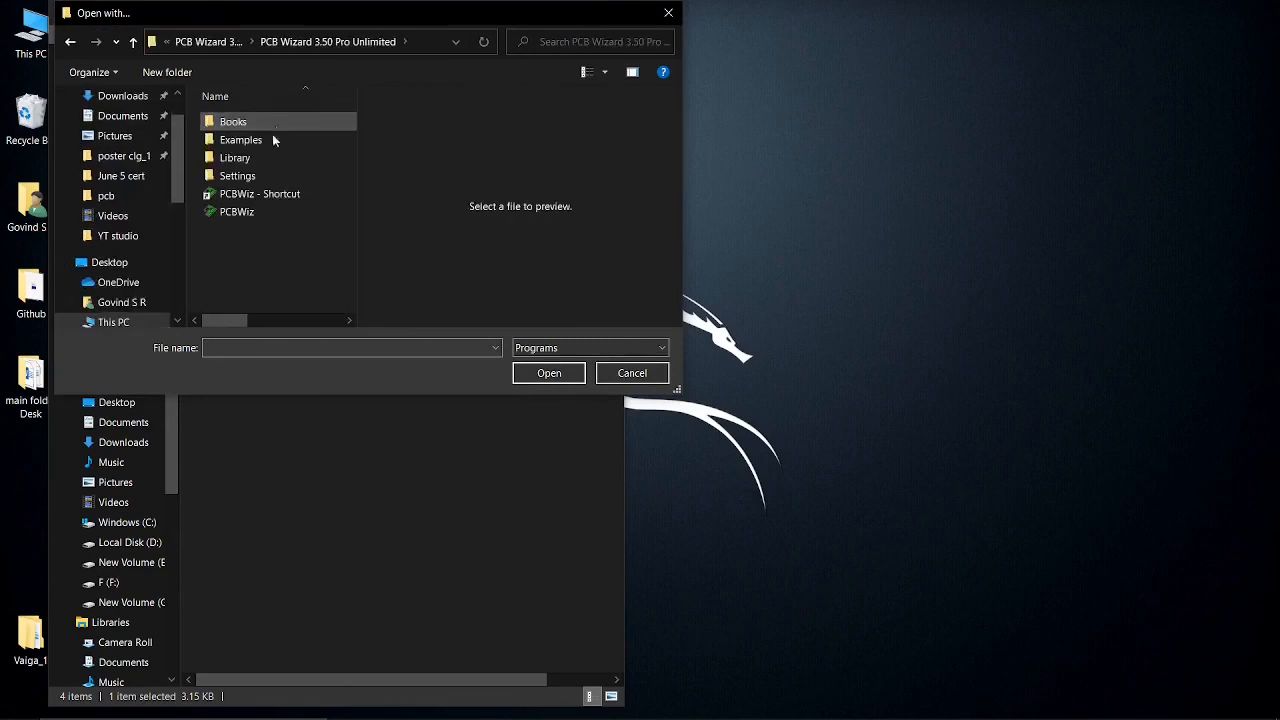
click(268, 210)
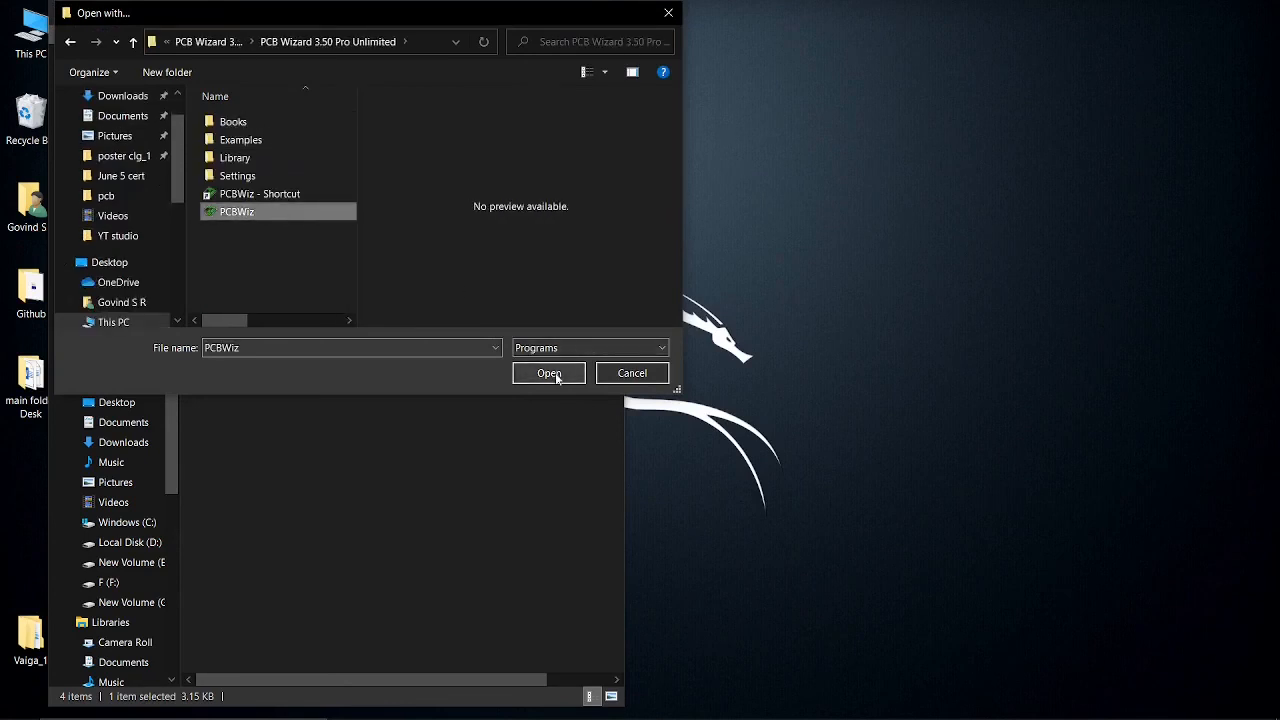
click(620, 372)
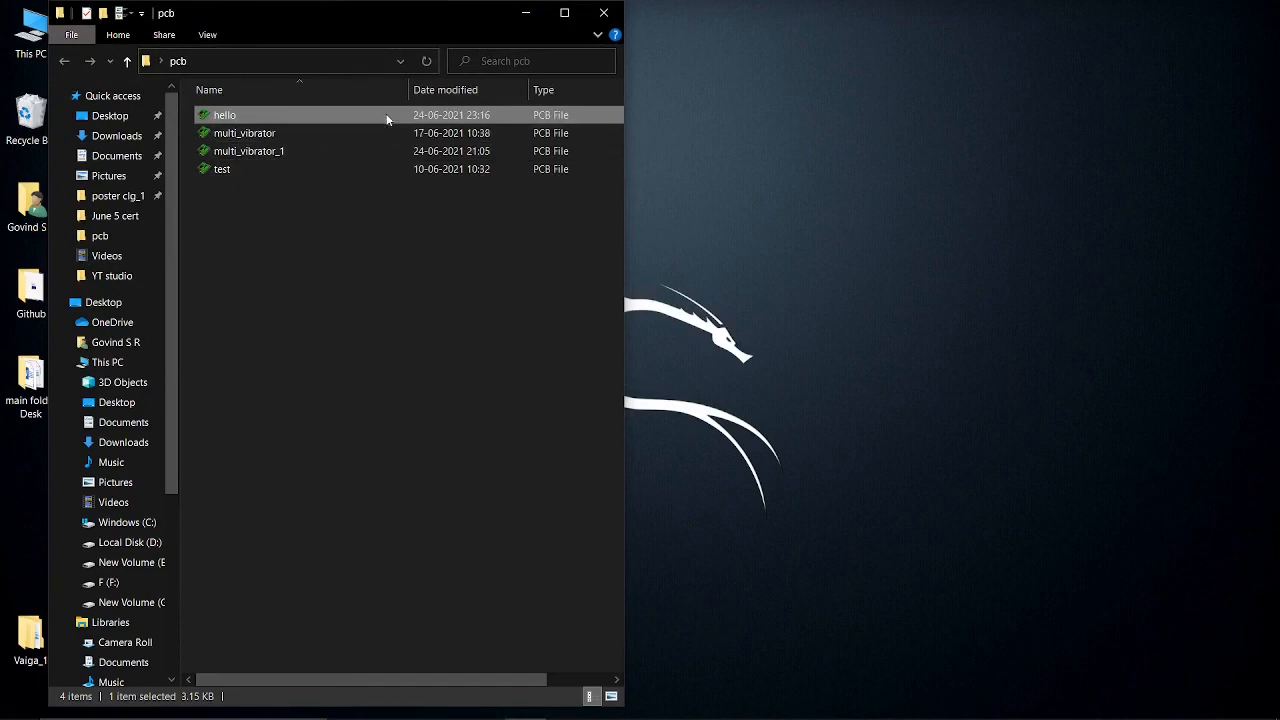
Open the hello file and dismiss the single-copy warning and the PCB Wizard splash screen
double_click(386, 118)
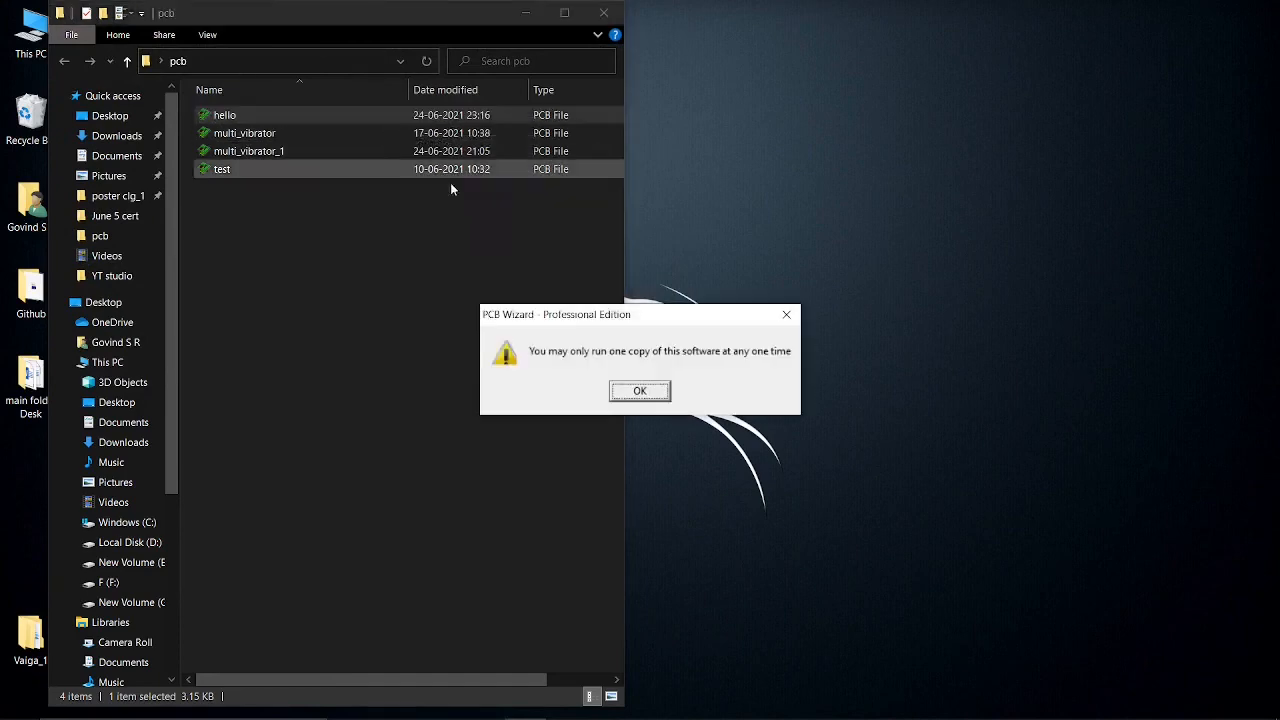
click(625, 391)
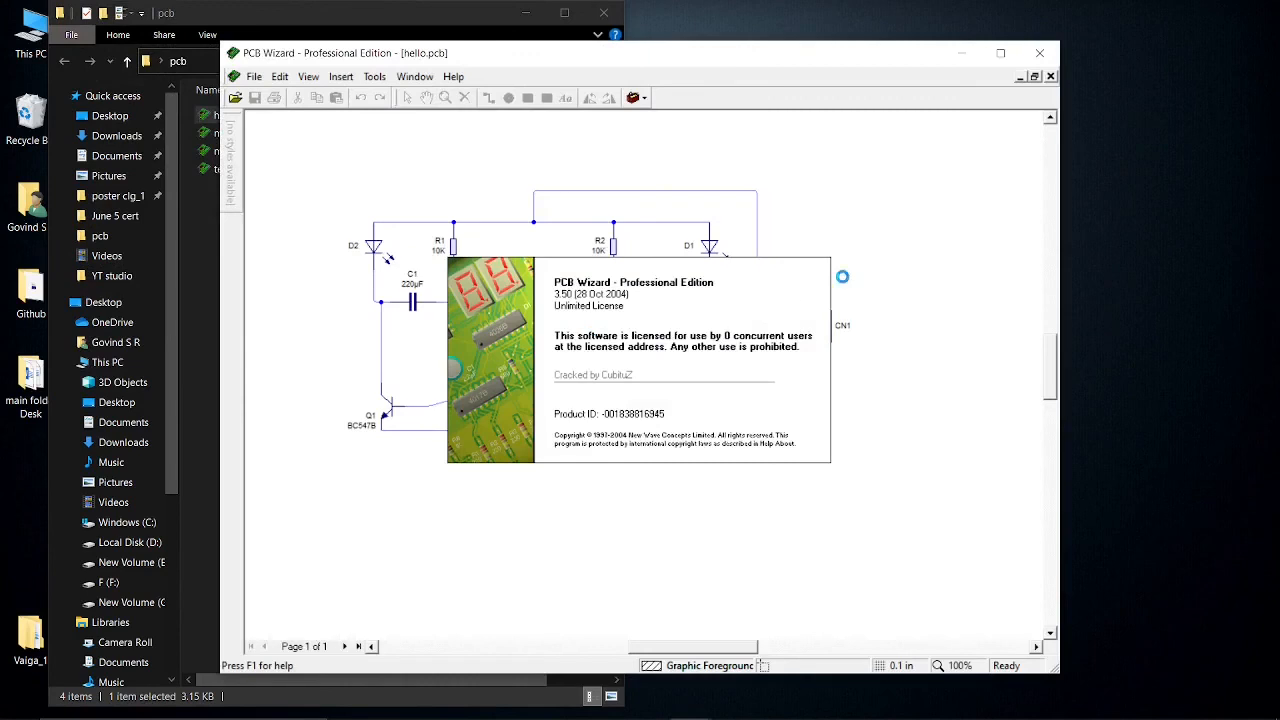
click(1147, 203)
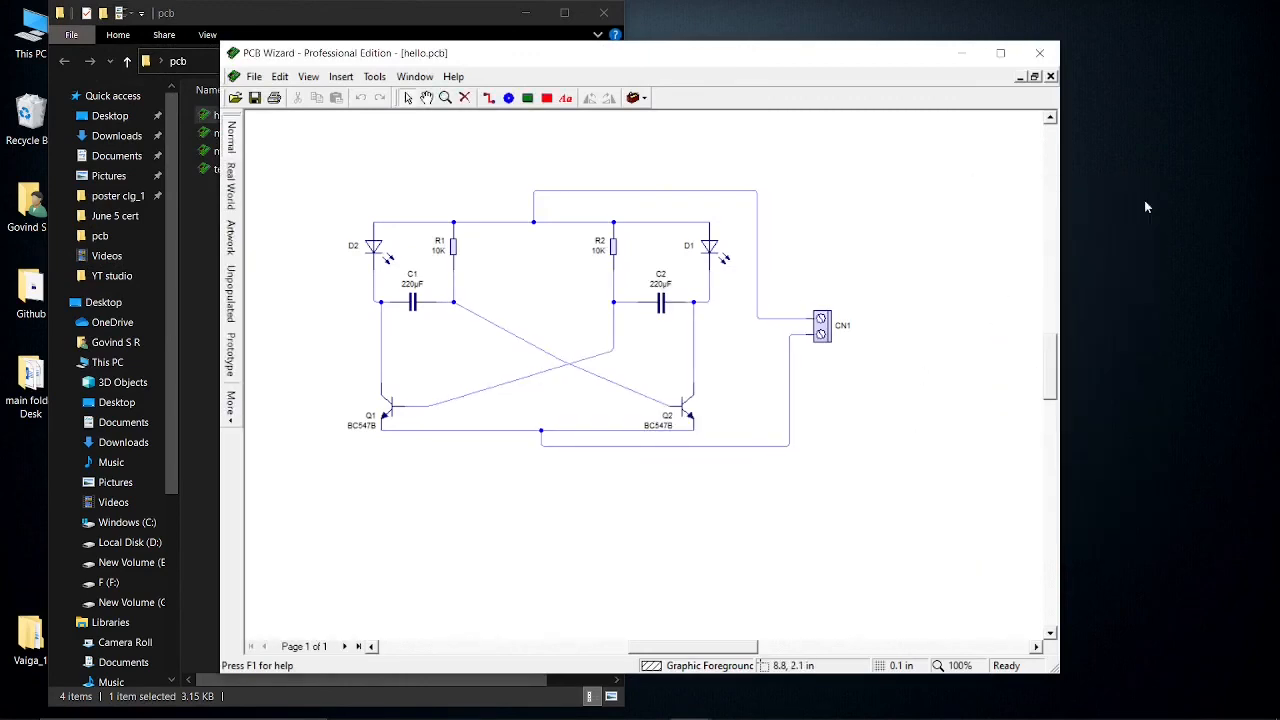